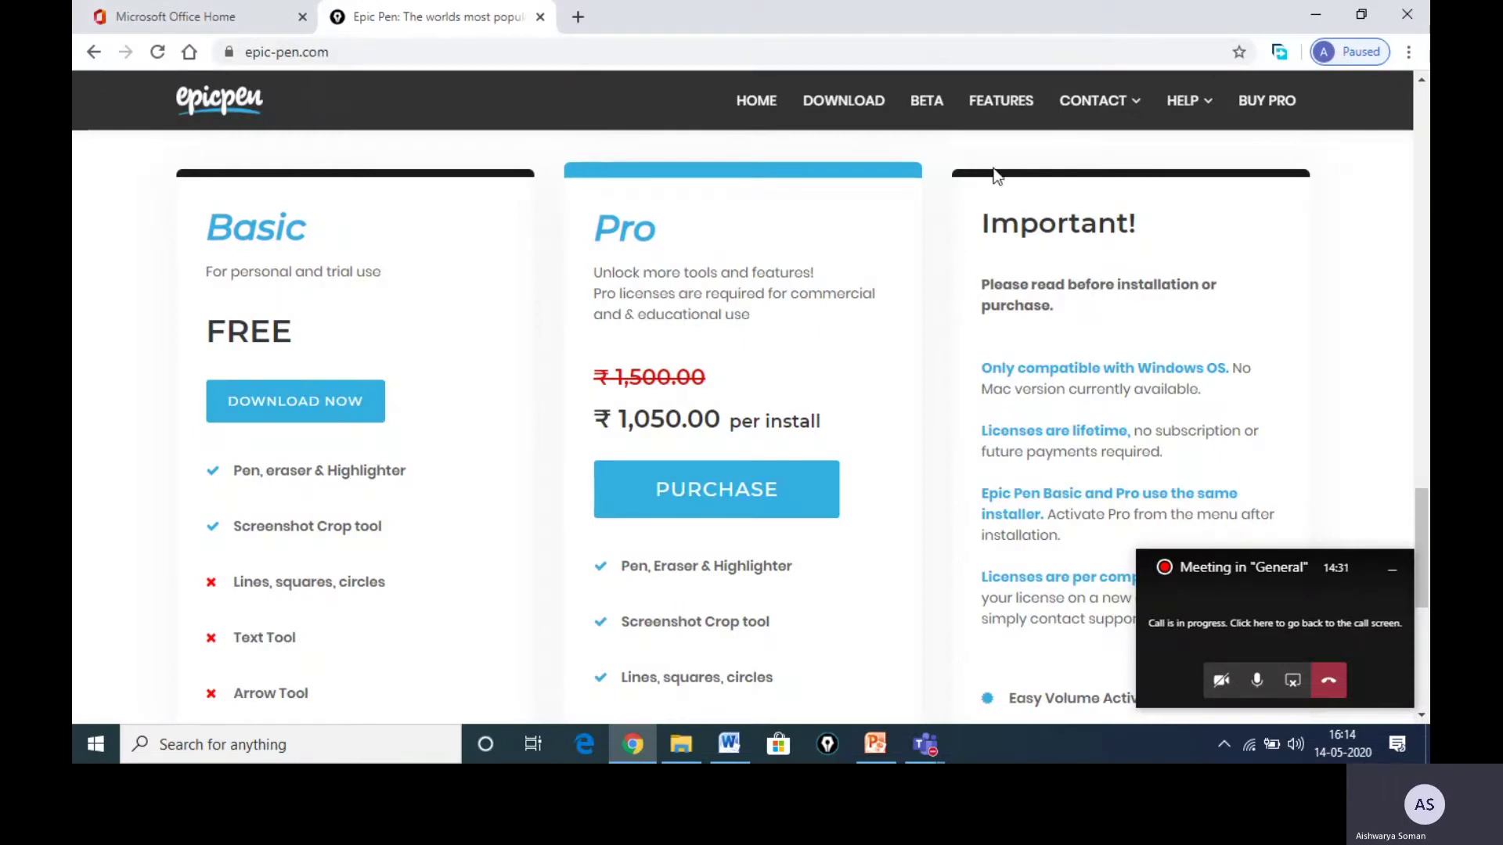
# Minimize the meeting pop-up and highlight the Epic Pen website's full address.
pyautogui.click(1392, 570)
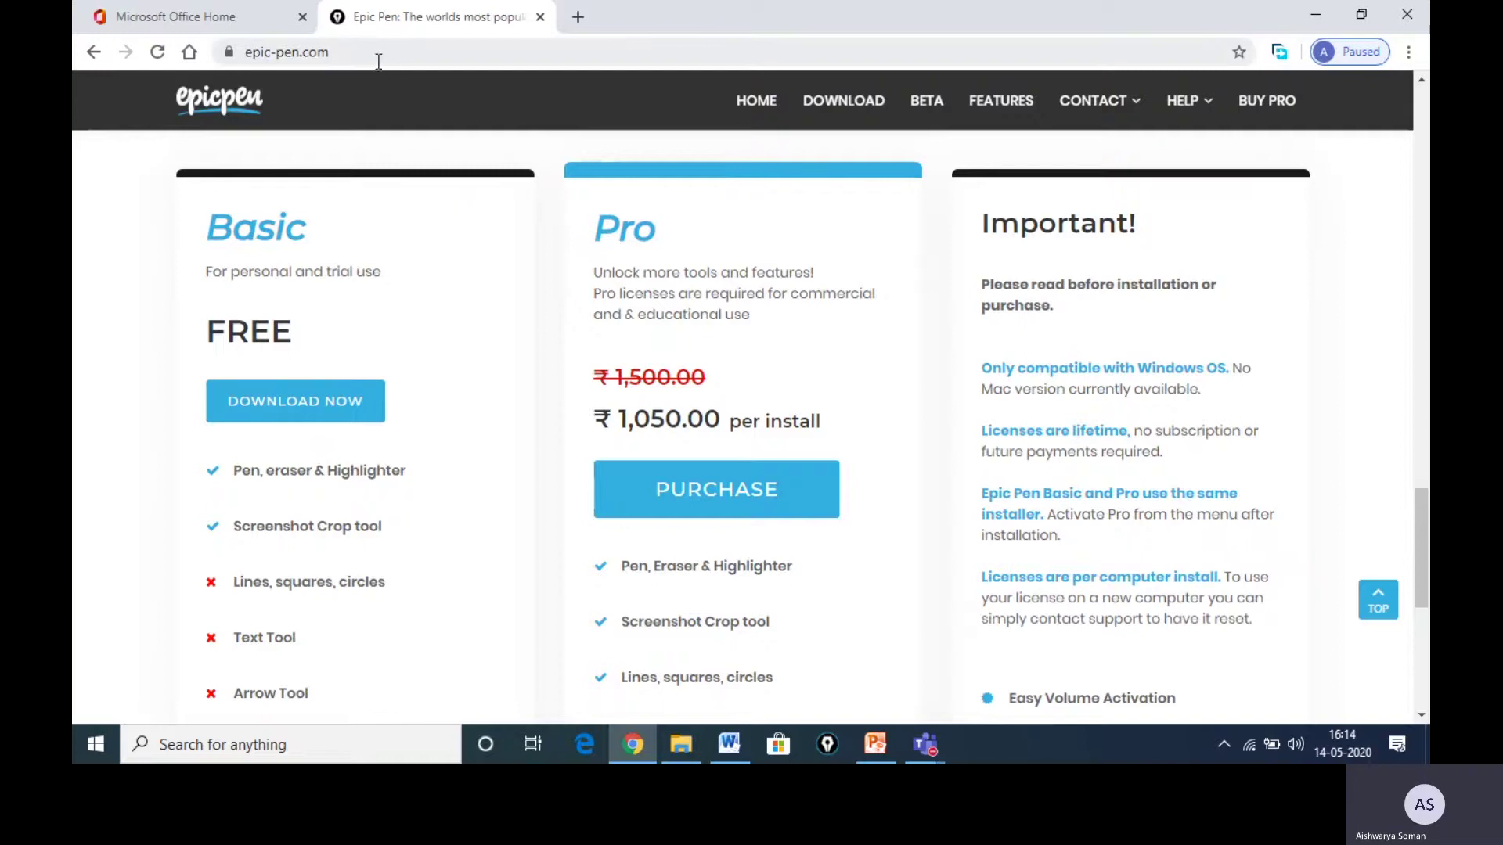
pyautogui.scroll(20, 419, 301)
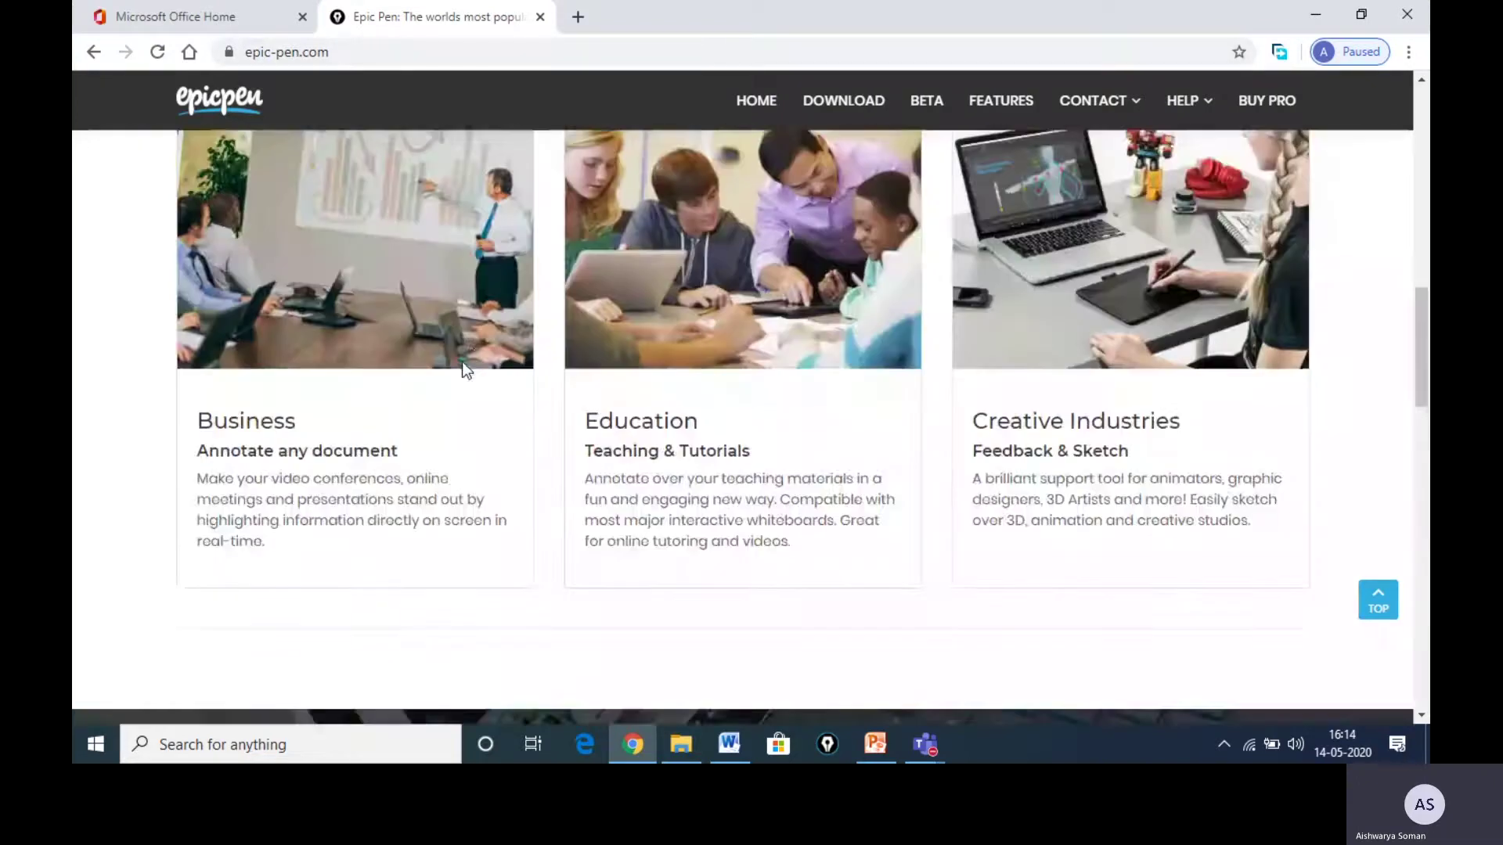
pyautogui.click(354, 55)
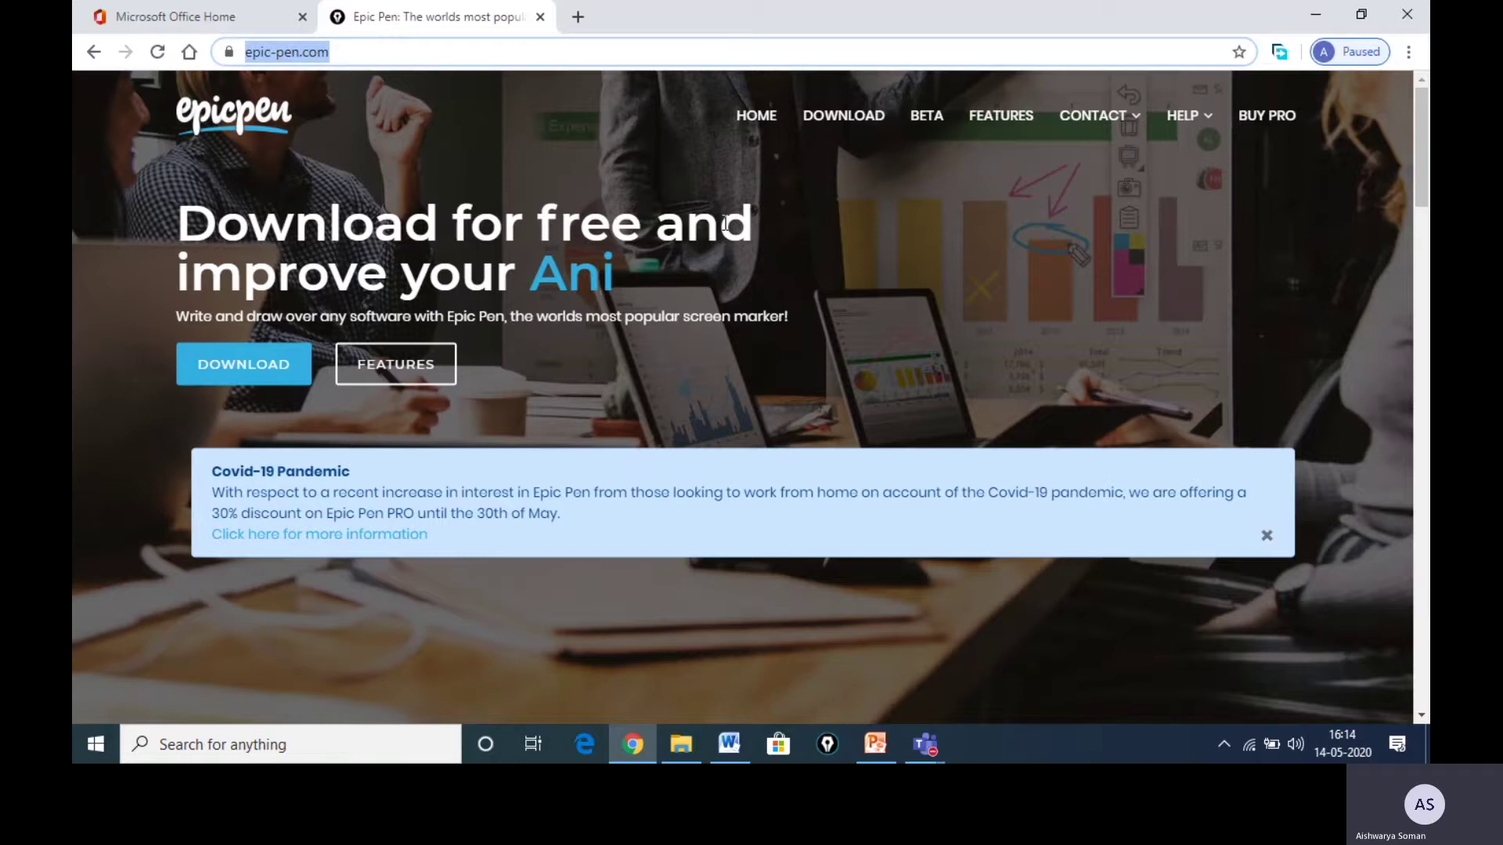
pyautogui.click(514, 53)
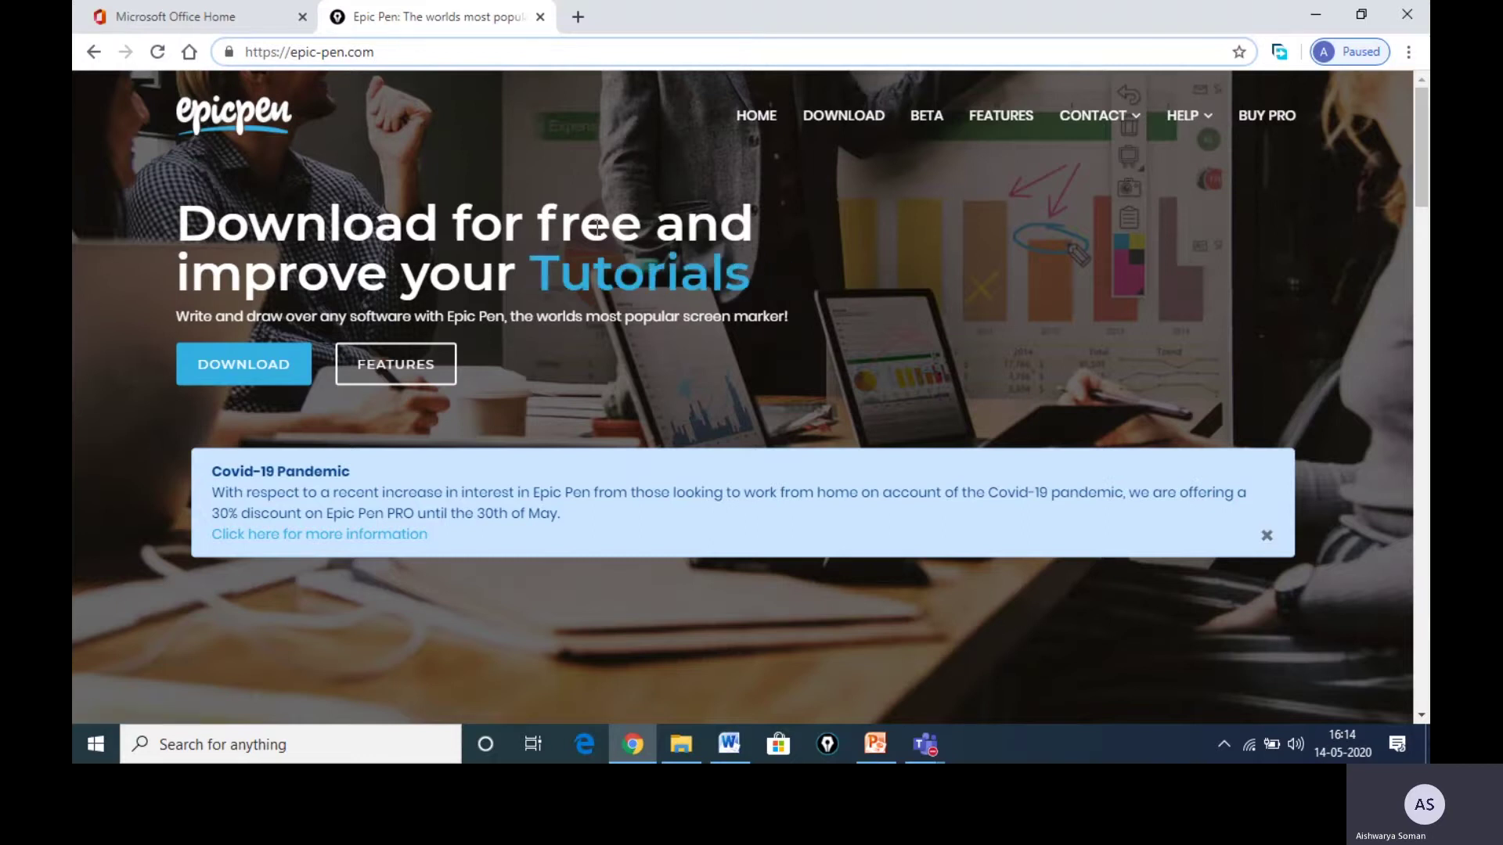
# Examine the download and license options, comparing the prices and included tools of the Basic and Pro versions.
pyautogui.scroll(-15, 636, 256)
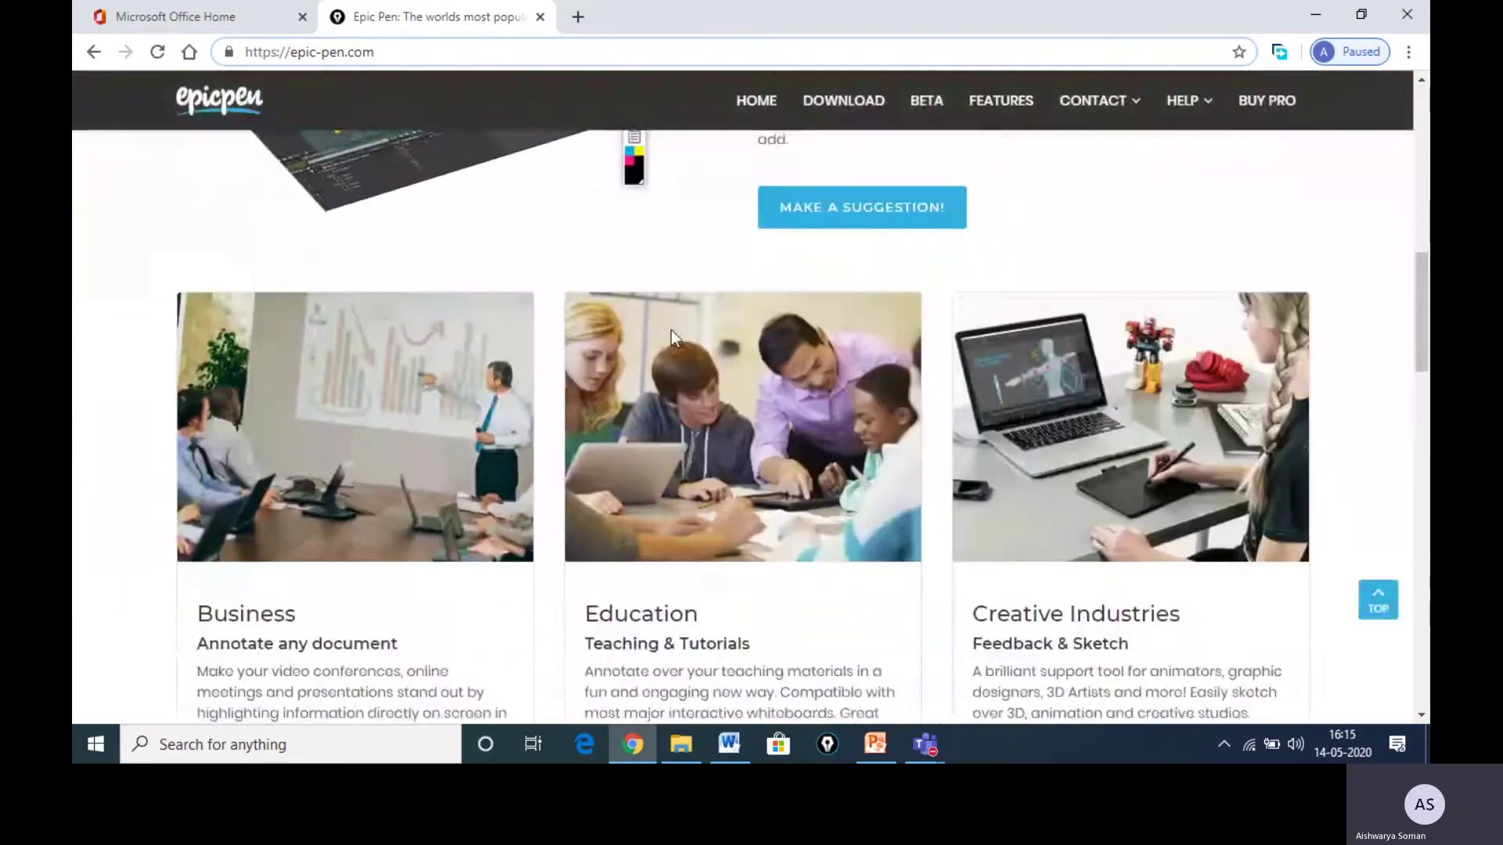
pyautogui.scroll(-10, 685, 333)
pyautogui.scroll(3, 688, 335)
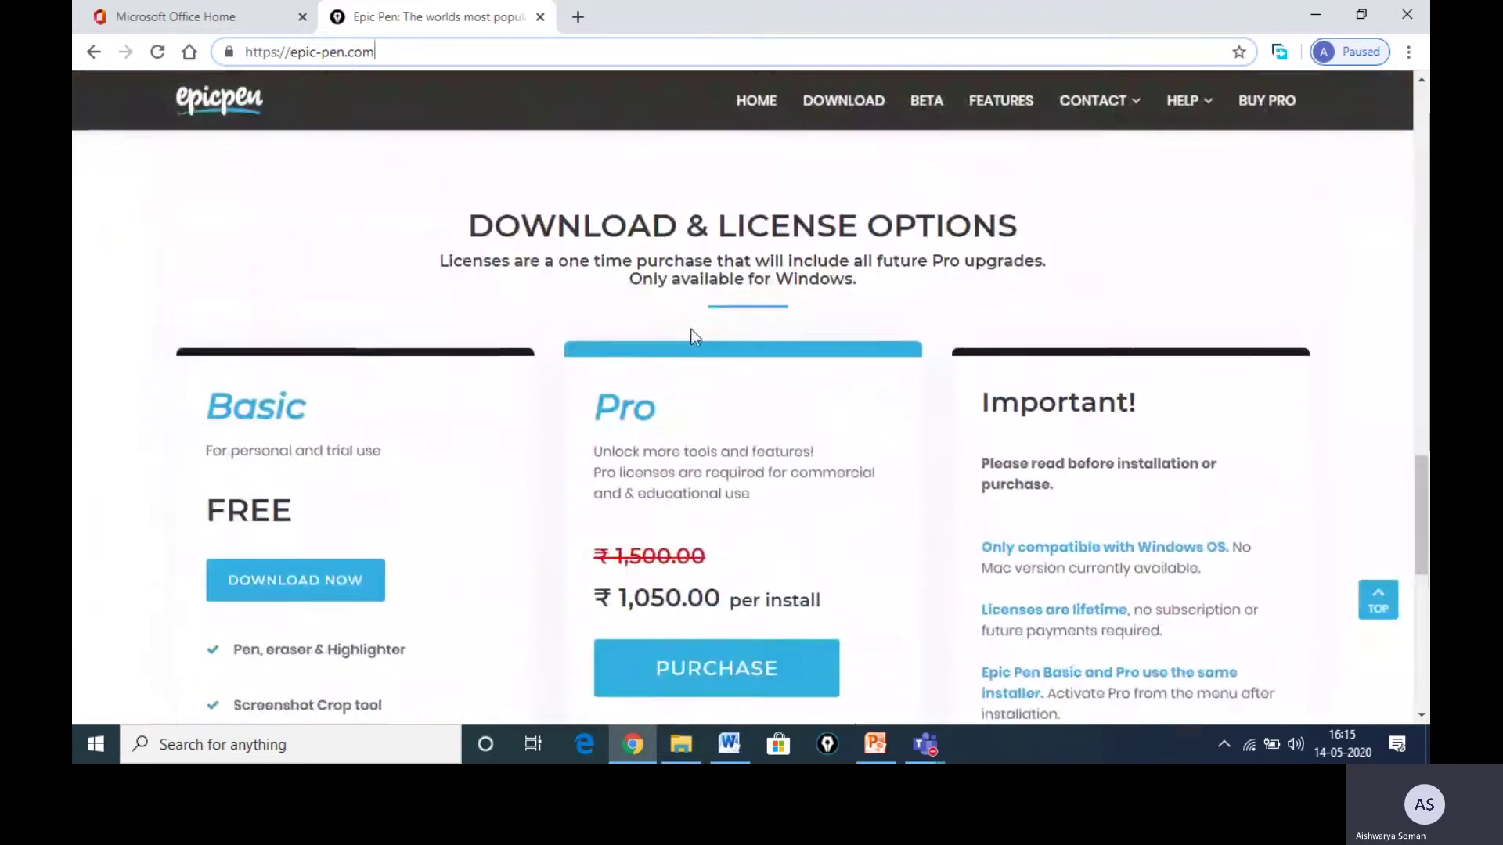
pyautogui.scroll(-1, 692, 337)
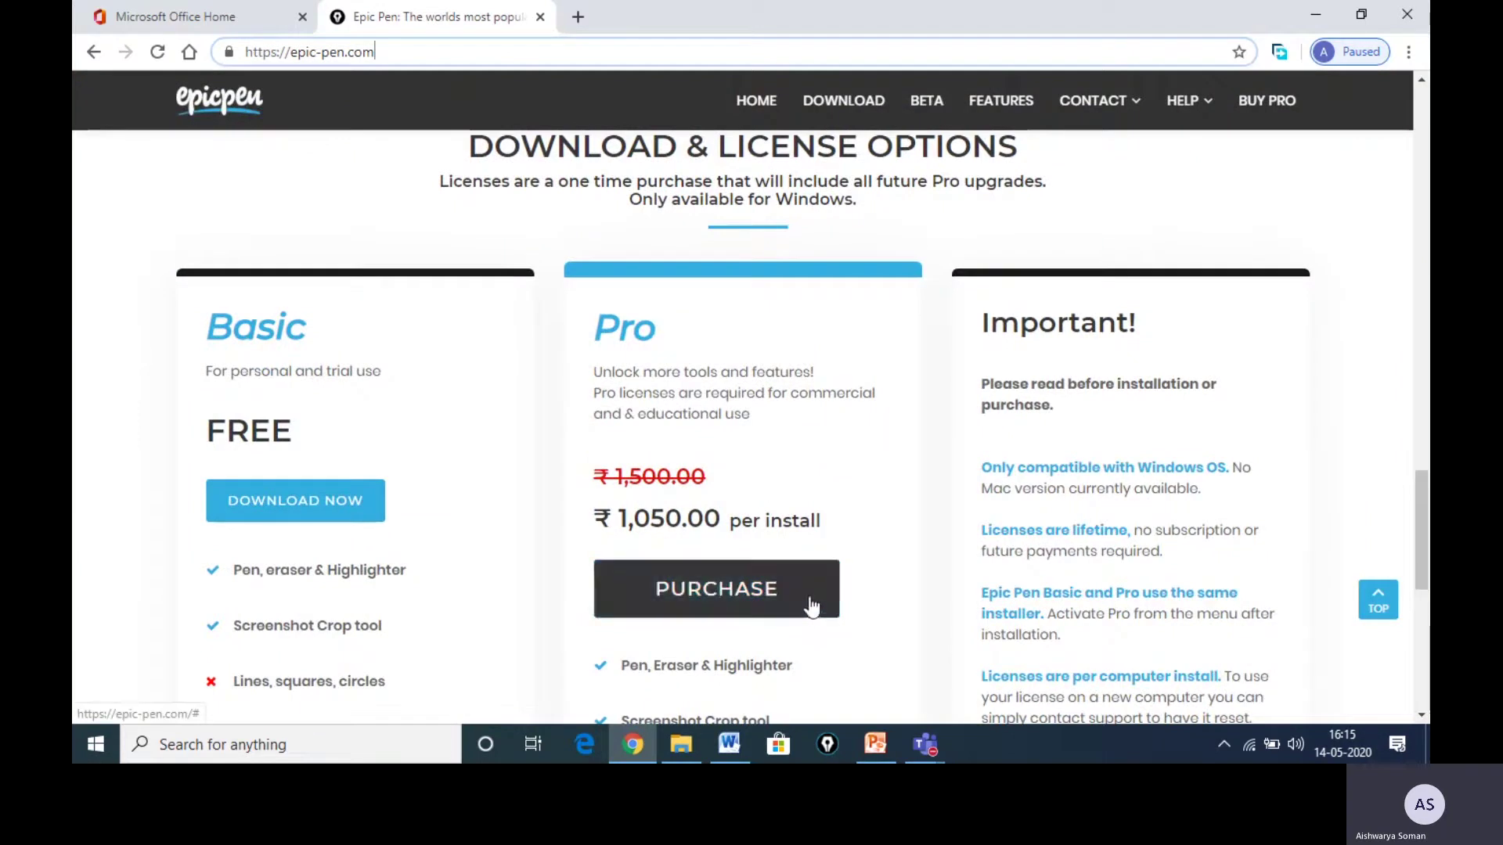
pyautogui.scroll(-1, 307, 335)
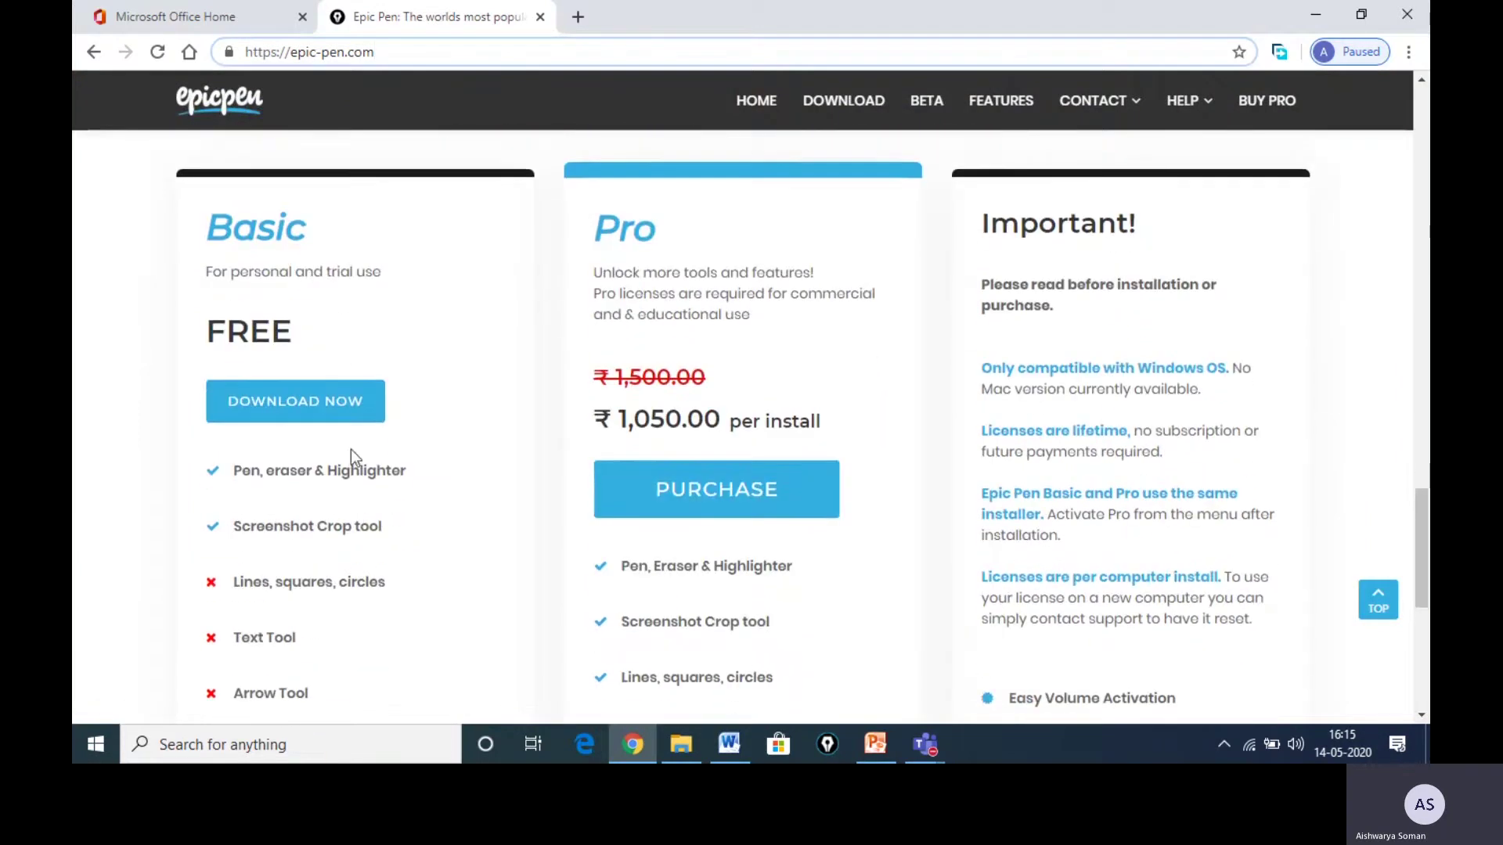
pyautogui.scroll(-1, 243, 490)
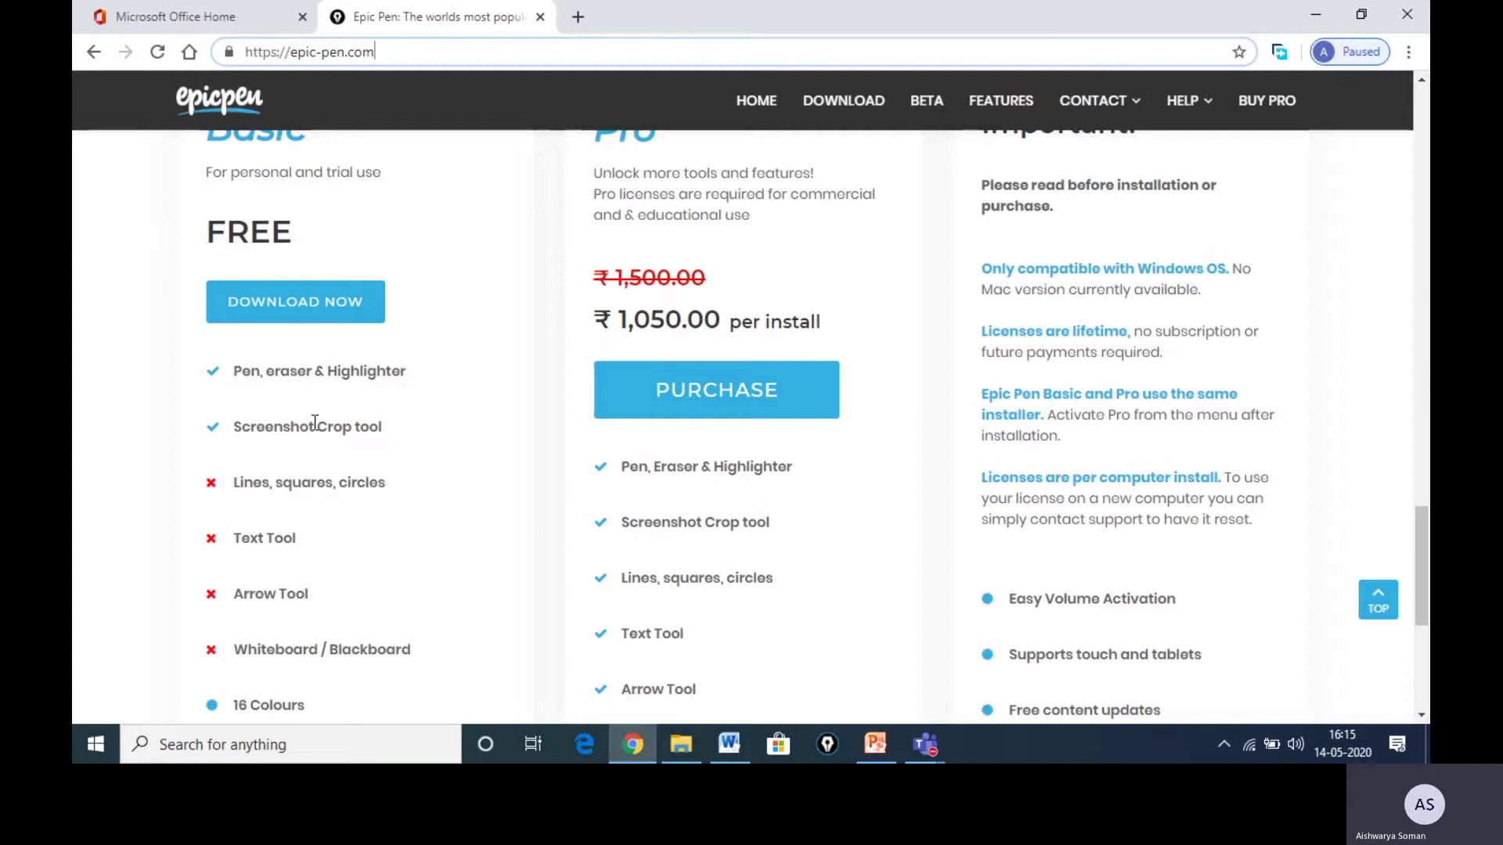
pyautogui.scroll(-1, 296, 434)
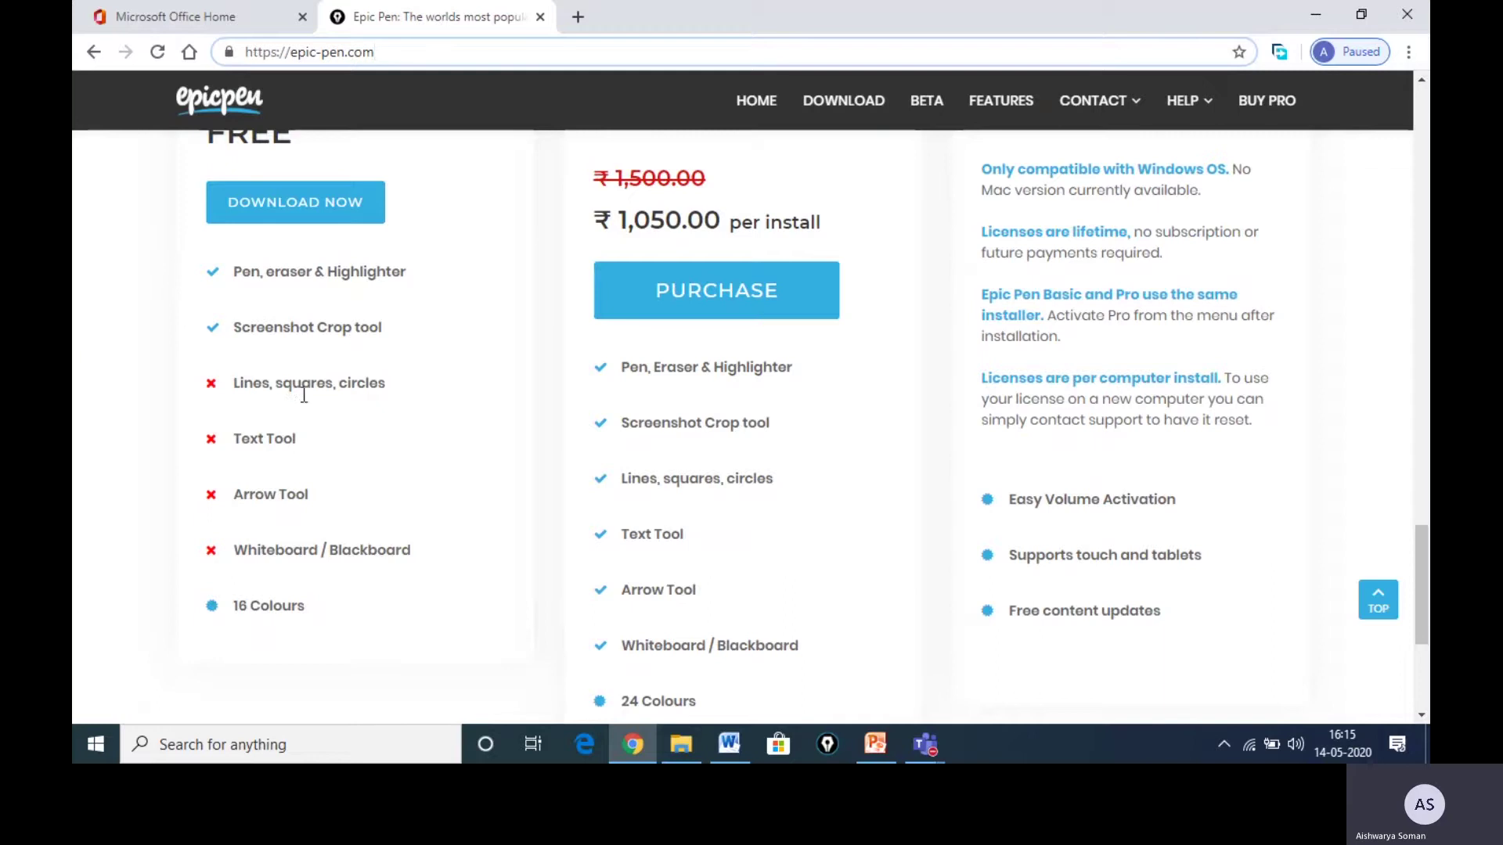
pyautogui.scroll(2, 329, 329)
pyautogui.scroll(-1, 349, 266)
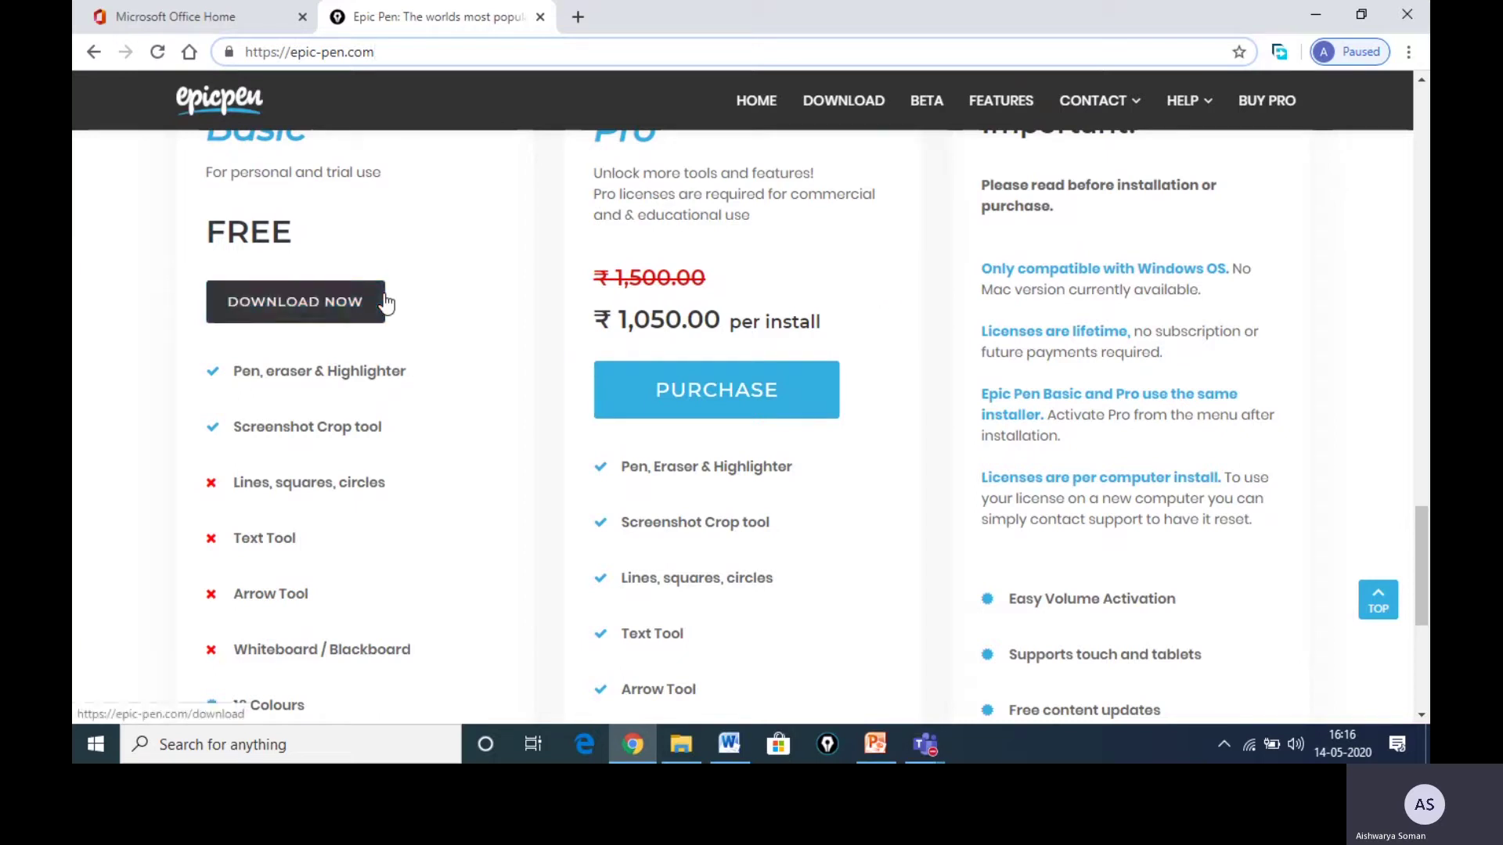
# Minimize the browser and move the Epic Pen shortcut to an empty area of the desktop.
pyautogui.click(1406, 757)
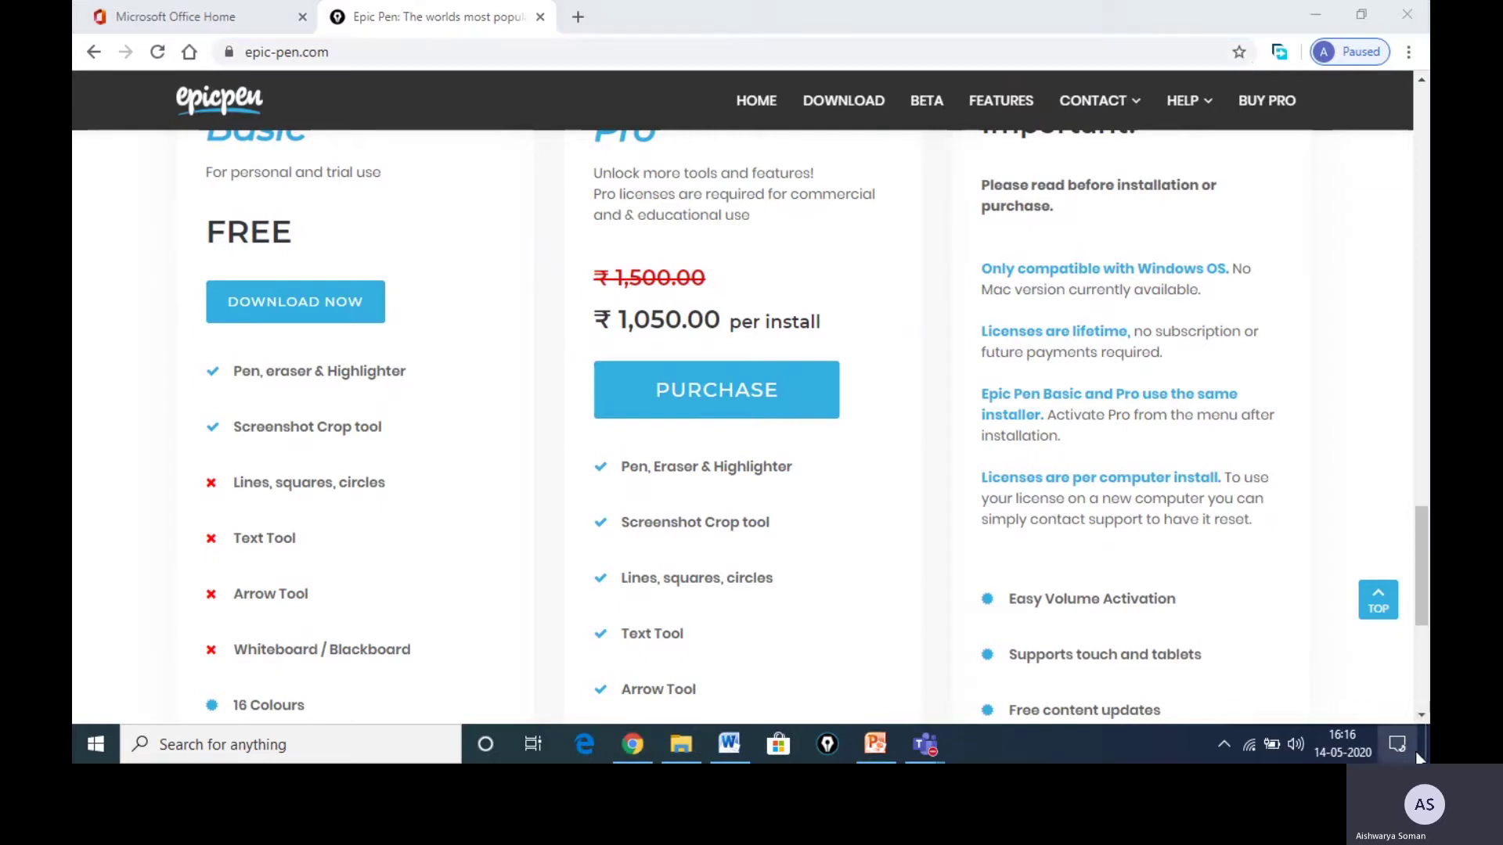
pyautogui.click(1318, 22)
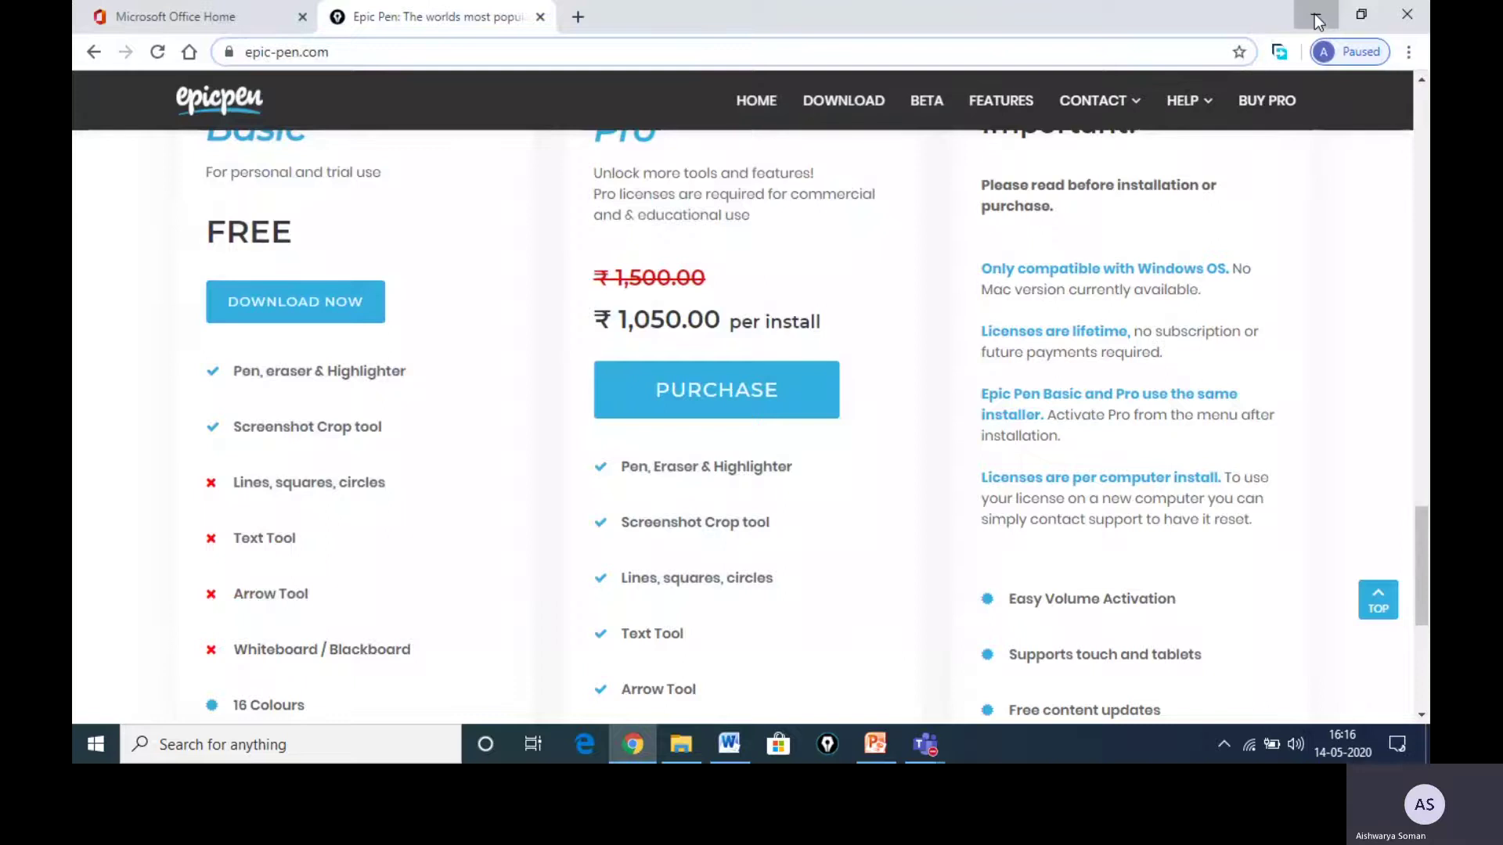
pyautogui.click(1317, 16)
pyautogui.moveTo(195, 348); pyautogui.dragTo(643, 150)
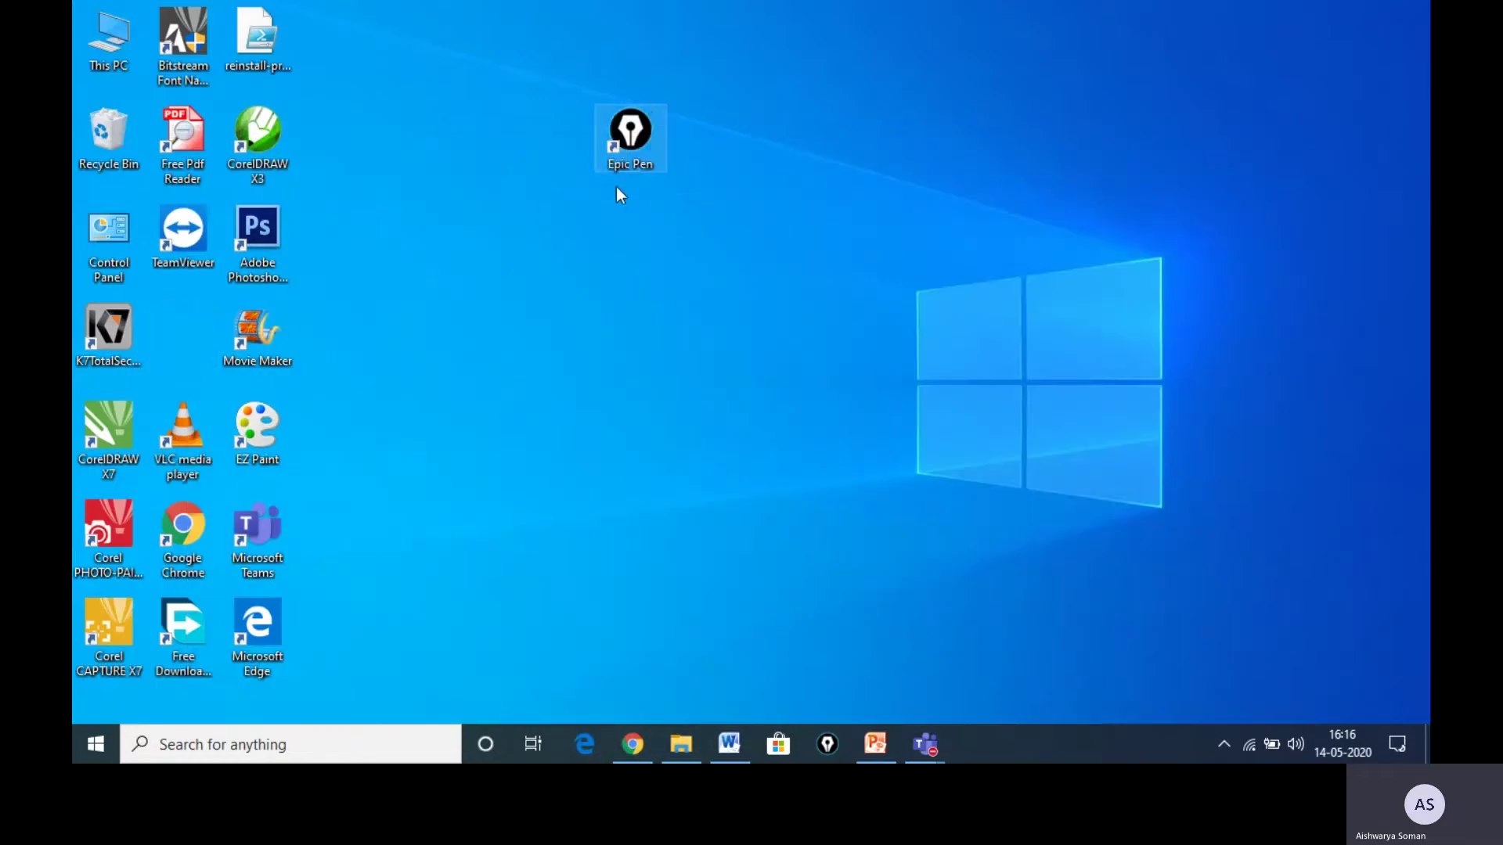
pyautogui.click(933, 176)
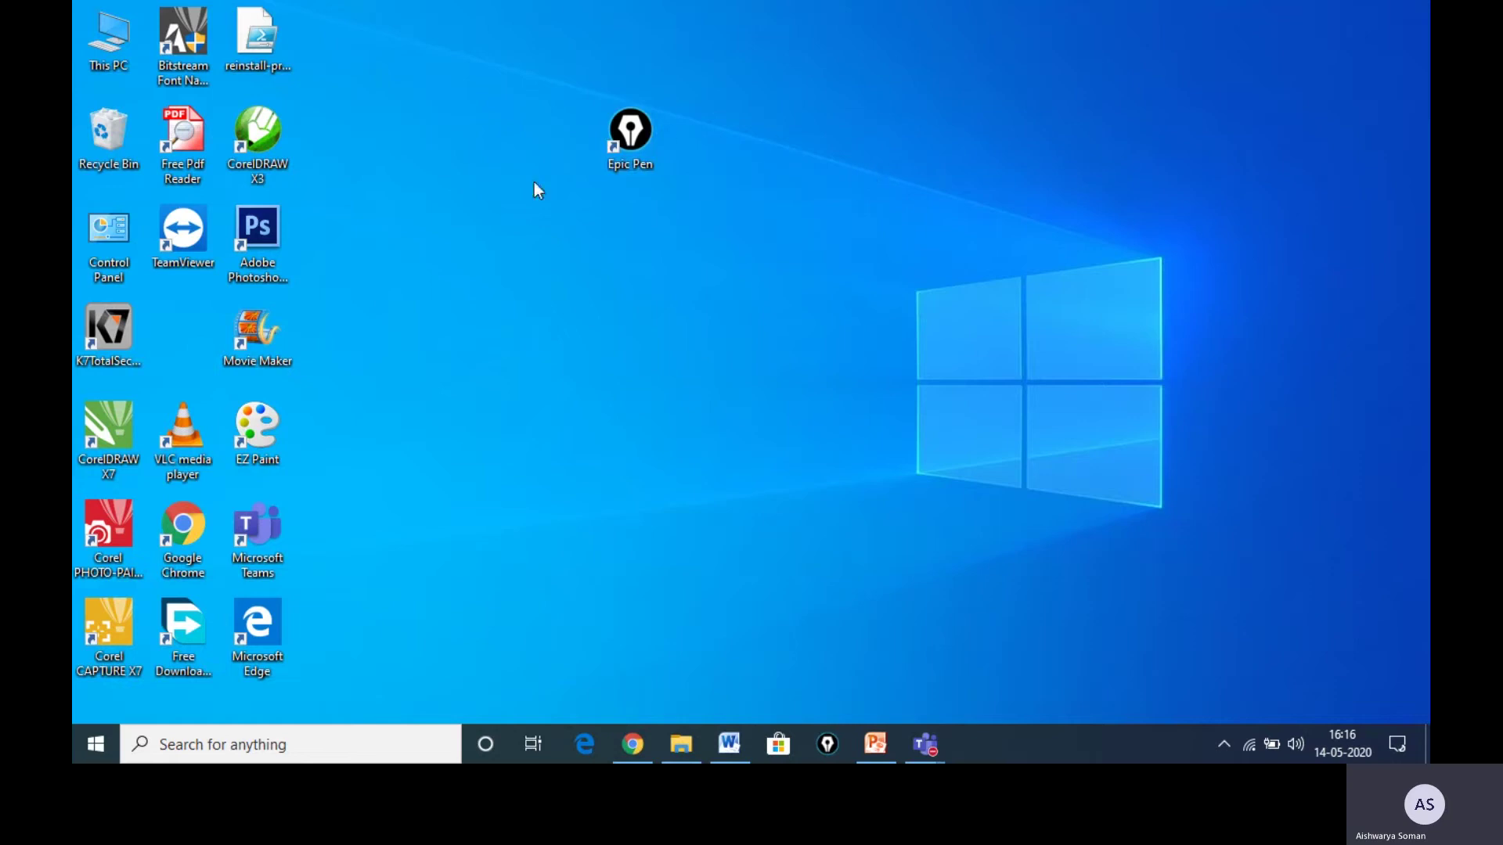
# Launch Epic Pen and move its floating toolbar to the edge of the desktop, away from the shortcuts.
pyautogui.click(630, 142)
pyautogui.doubleClick(641, 154)
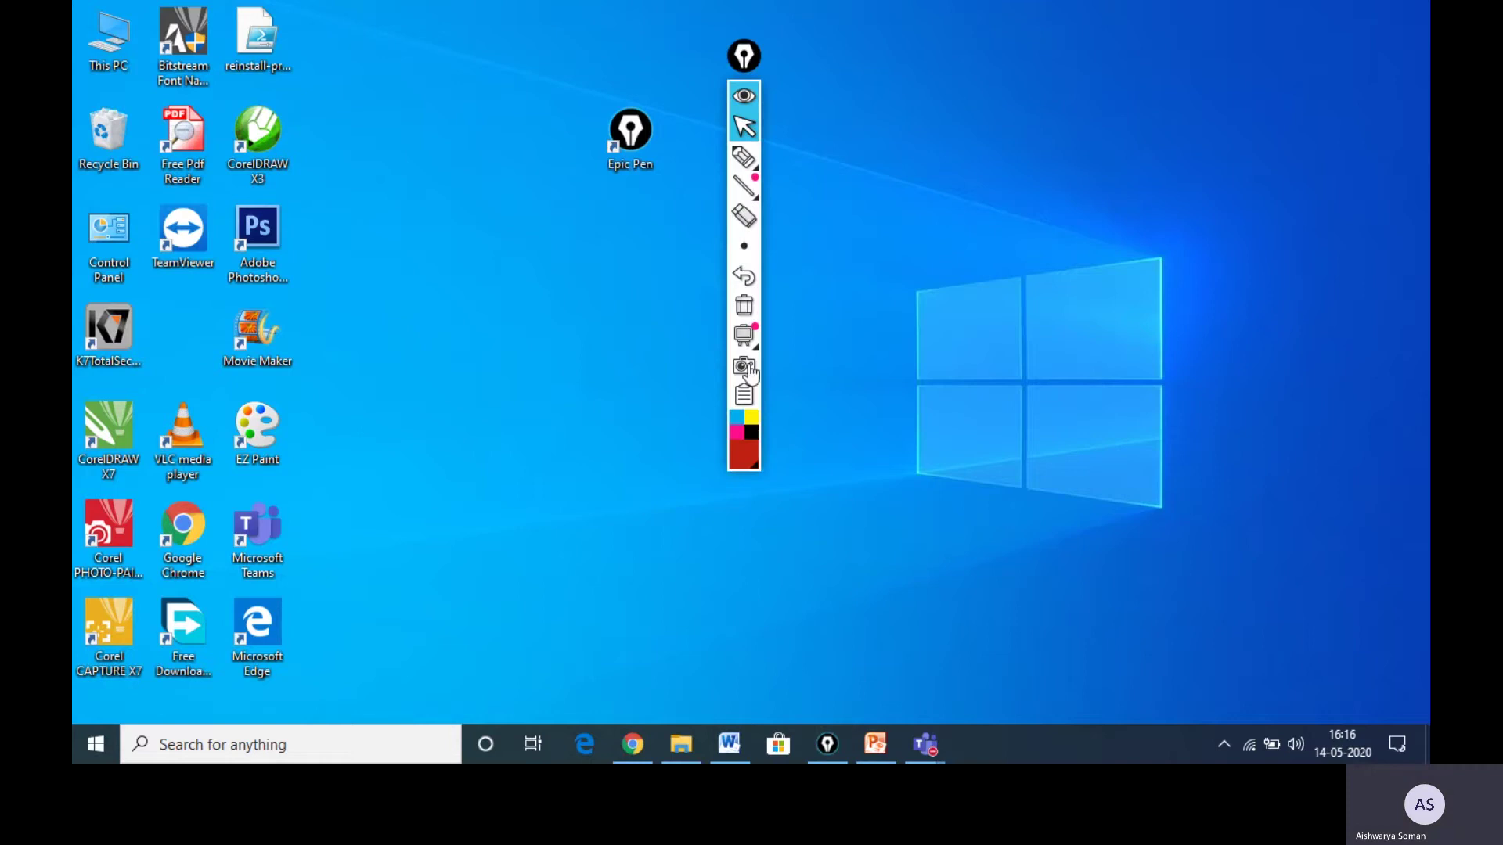
pyautogui.moveTo(745, 60)
pyautogui.mouseDown()
pyautogui.moveTo(1170, 87)
pyautogui.moveTo(1385, 50)
pyautogui.mouseUp()
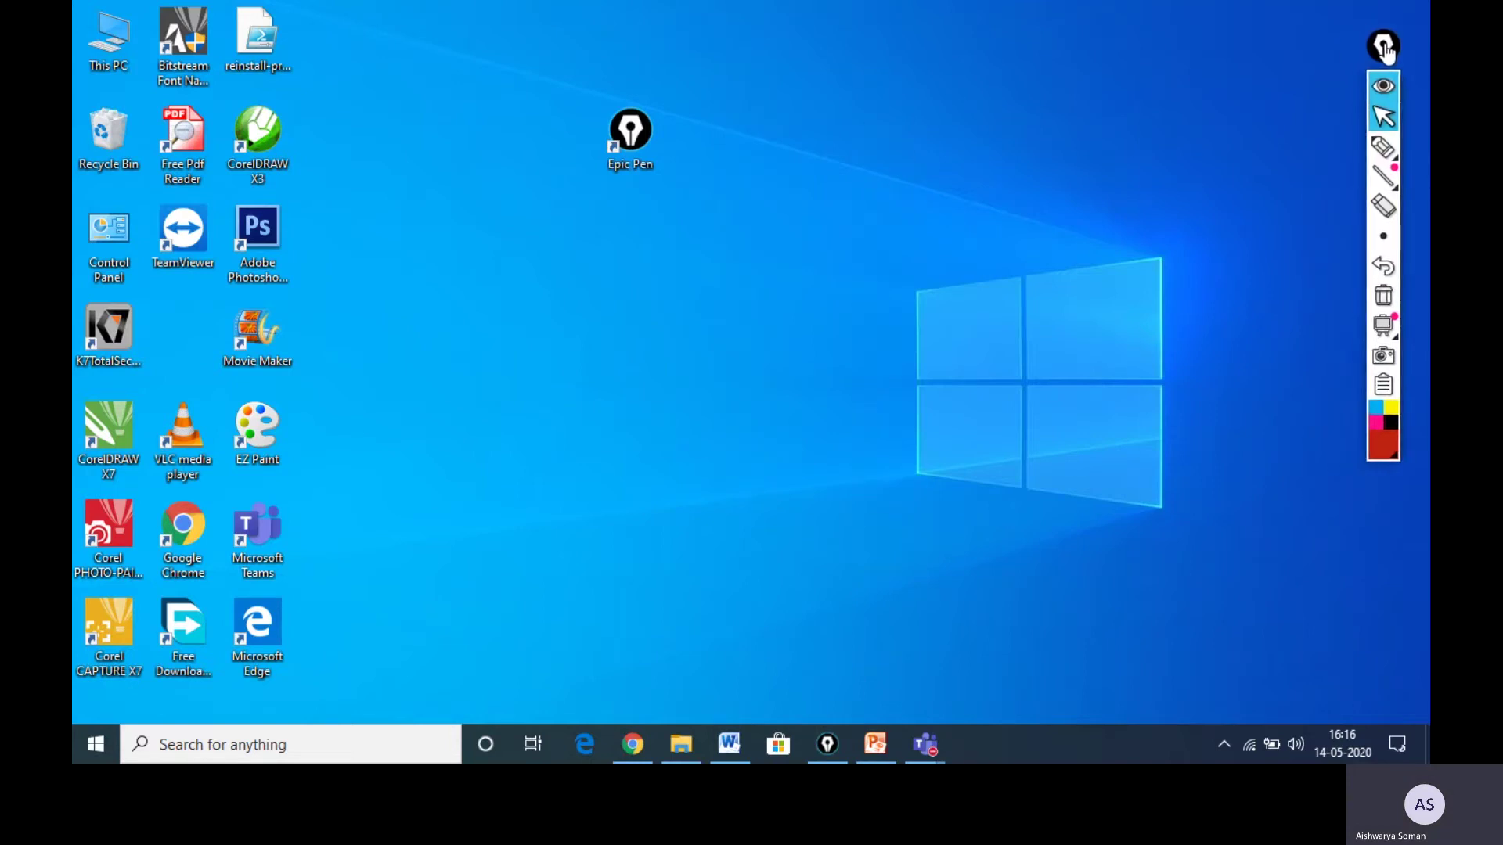
# Hide the tools on the Epic Pen toolbar and show them again.
pyautogui.click(1382, 93)
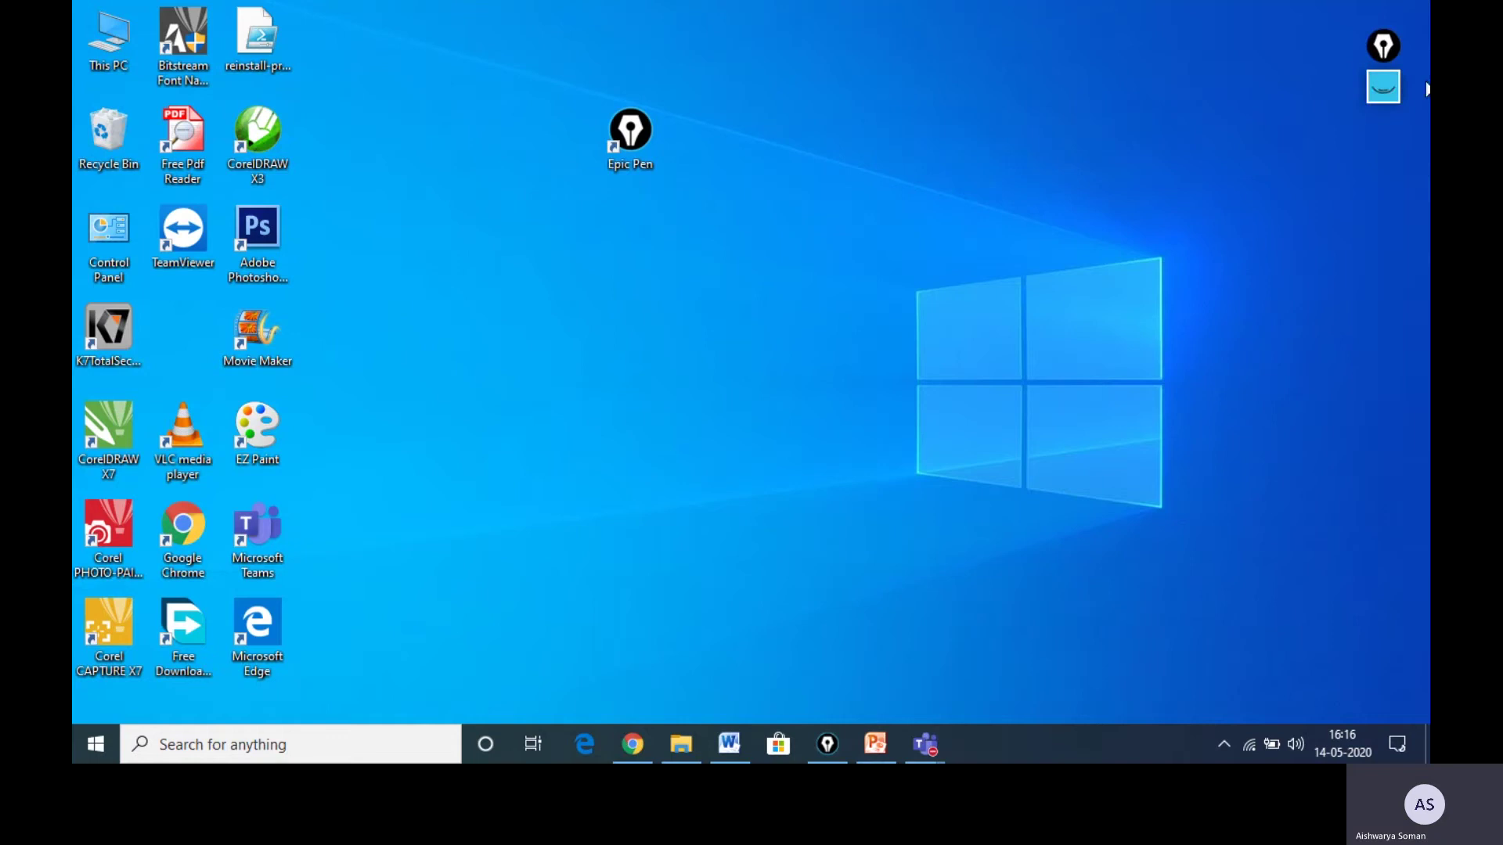
pyautogui.click(1382, 96)
pyautogui.moveTo(1383, 176)
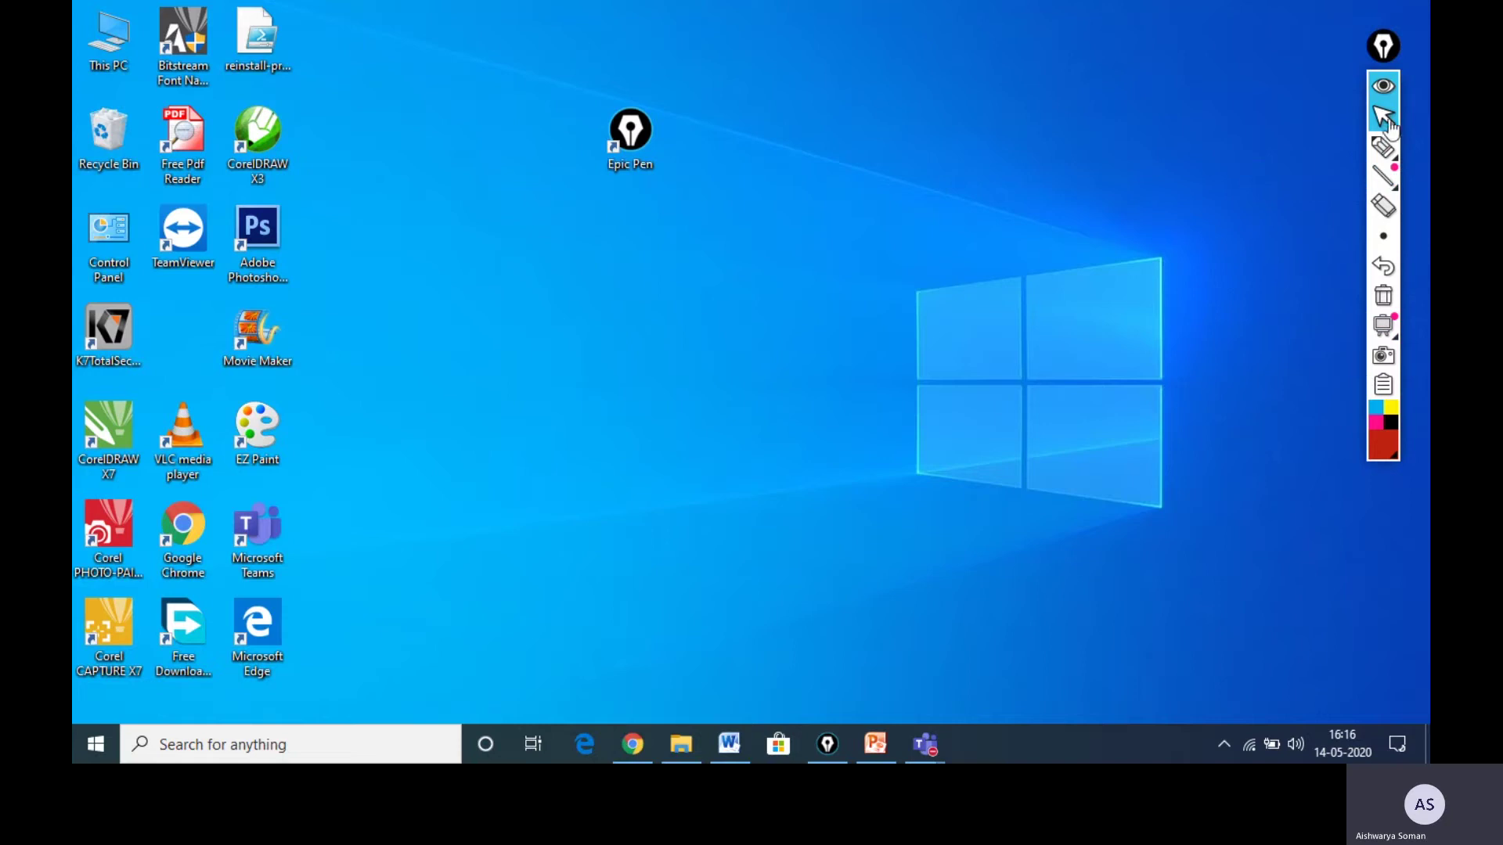
# Switch to the Expectations presentation in PowerPoint and show slide 2, General Expectations While Joining the Call.
pyautogui.click(733, 743)
pyautogui.click(732, 743)
pyautogui.click(875, 745)
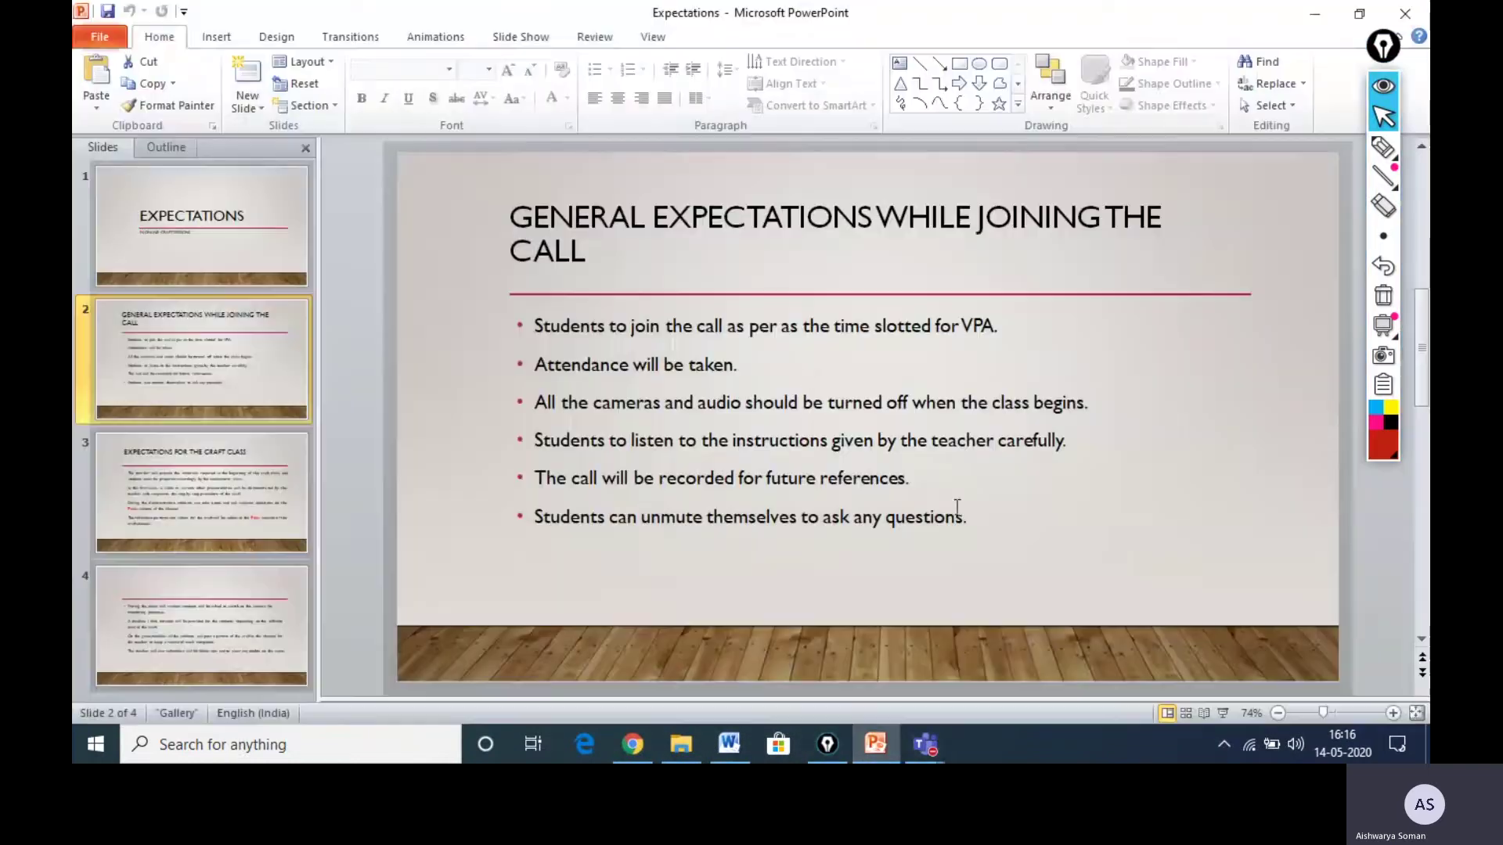
pyautogui.click(102, 225)
pyautogui.click(207, 365)
# With the red Epic Pen pen, tick the first two bullets on slide 2 and circle the title word EXPECTATIONS.
pyautogui.moveTo(1383, 150)
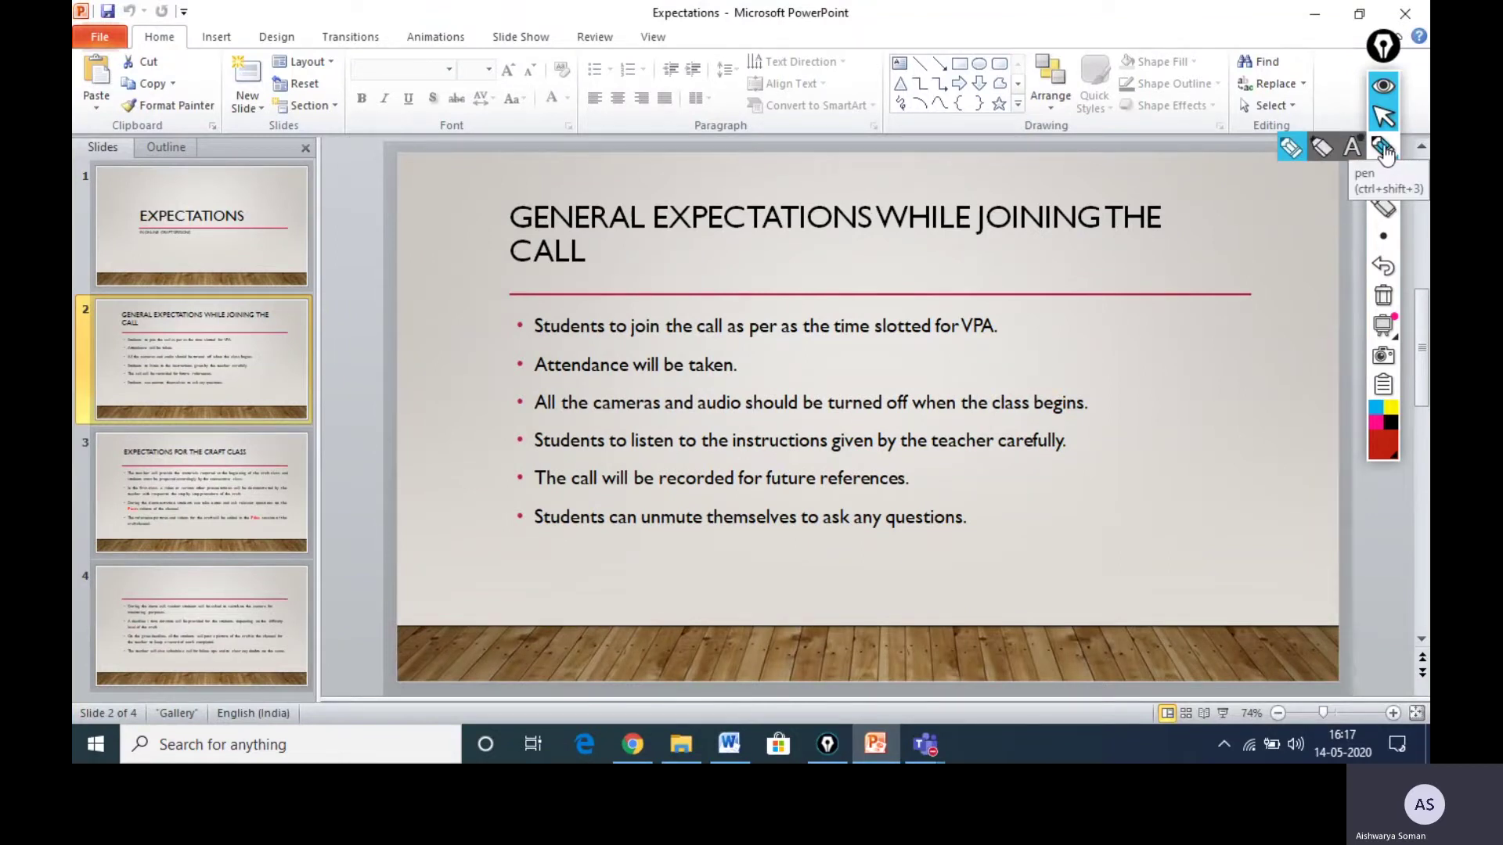
pyautogui.click(1291, 152)
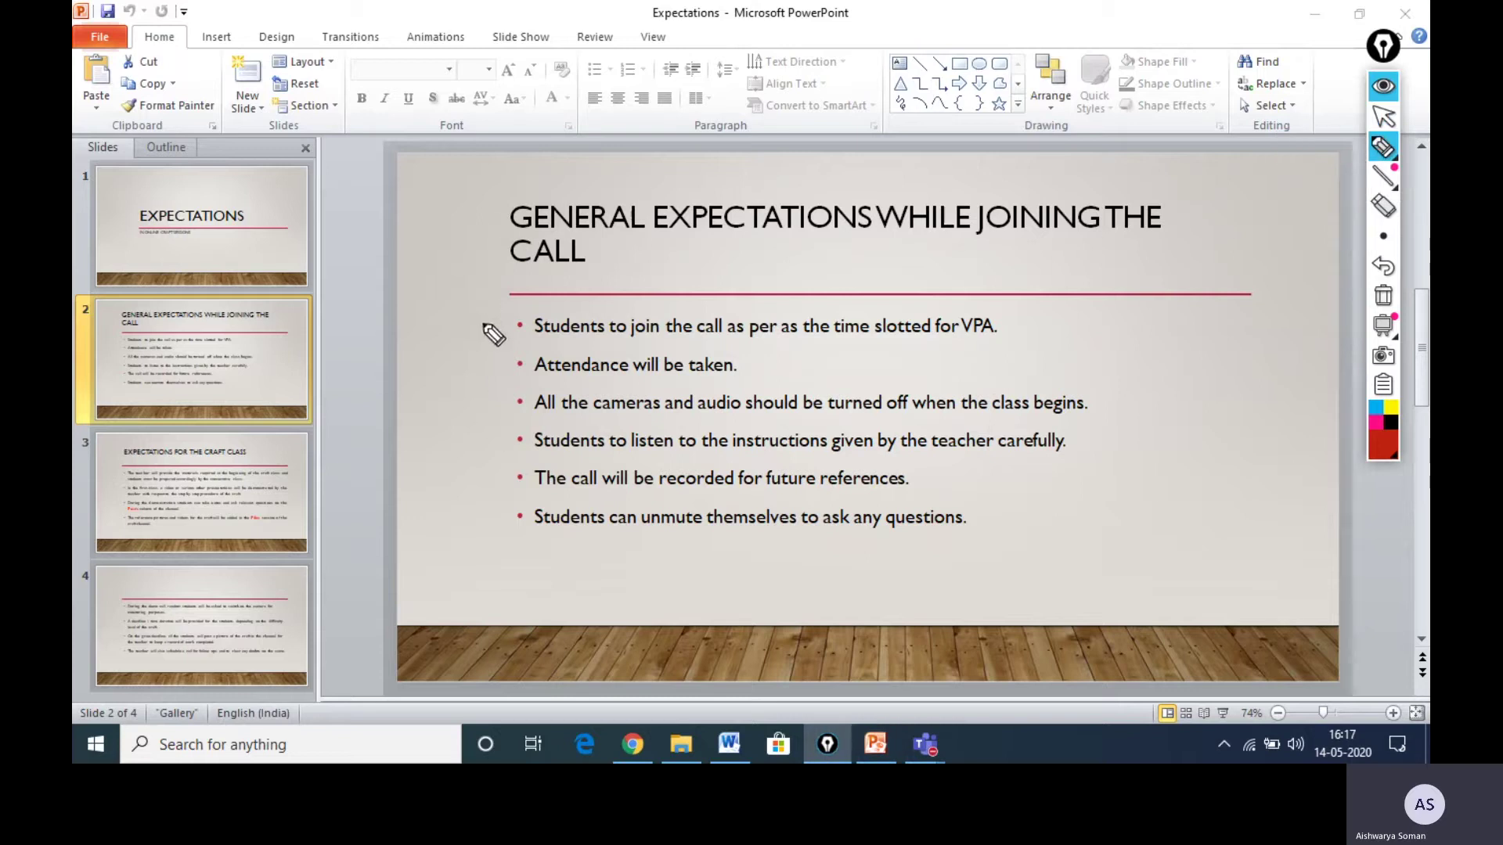
pyautogui.moveTo(487, 321); pyautogui.dragTo(532, 300)
pyautogui.moveTo(473, 366); pyautogui.dragTo(522, 362)
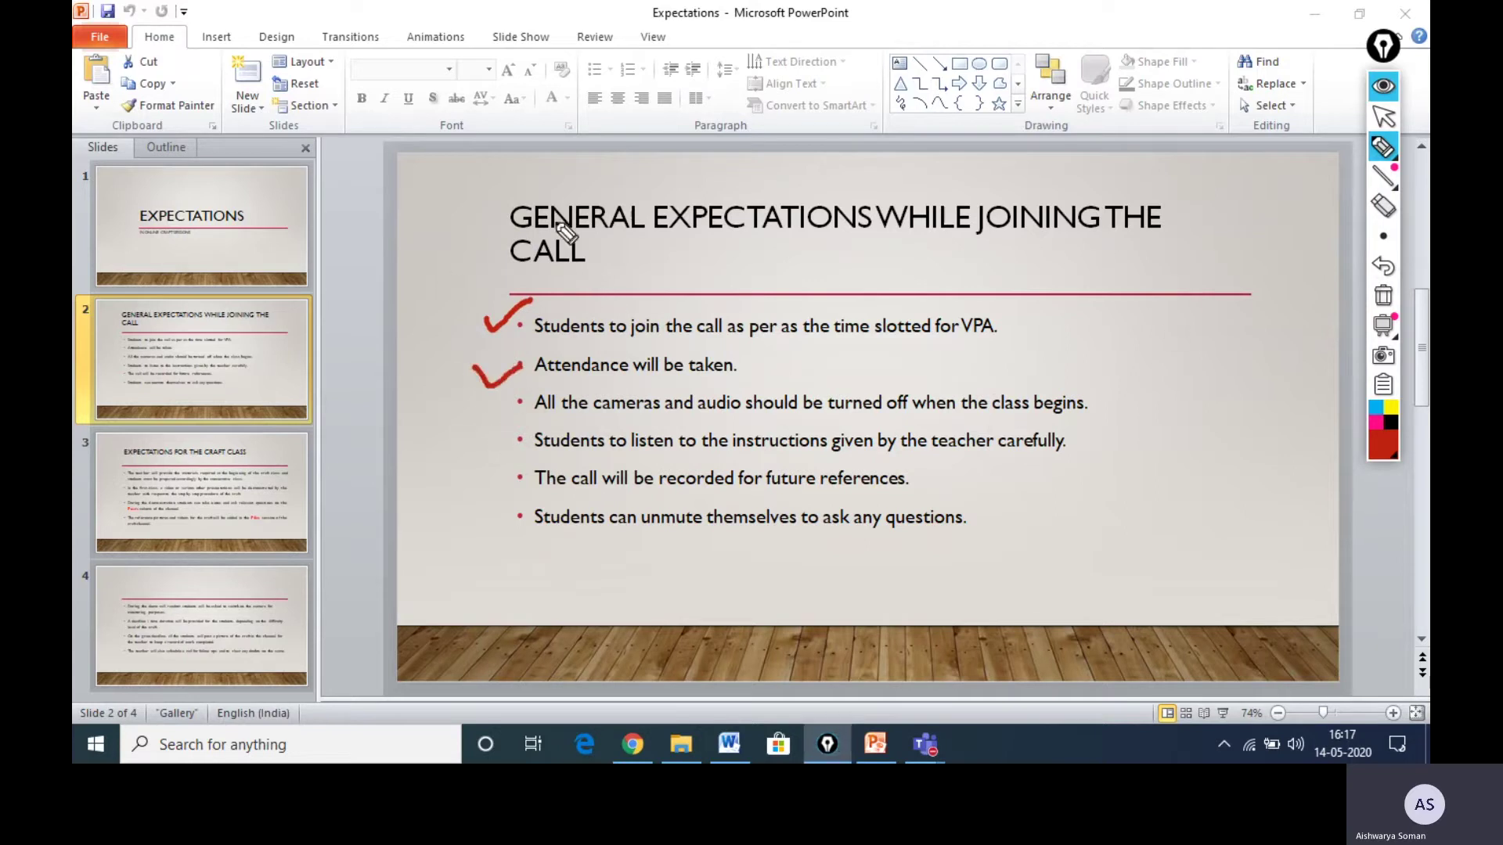
pyautogui.moveTo(661, 228)
pyautogui.mouseDown()
pyautogui.moveTo(833, 249)
pyautogui.moveTo(873, 227)
pyautogui.moveTo(874, 196)
pyautogui.moveTo(801, 172)
pyautogui.moveTo(706, 176)
pyautogui.moveTo(652, 212)
pyautogui.moveTo(689, 252)
pyautogui.mouseUp()
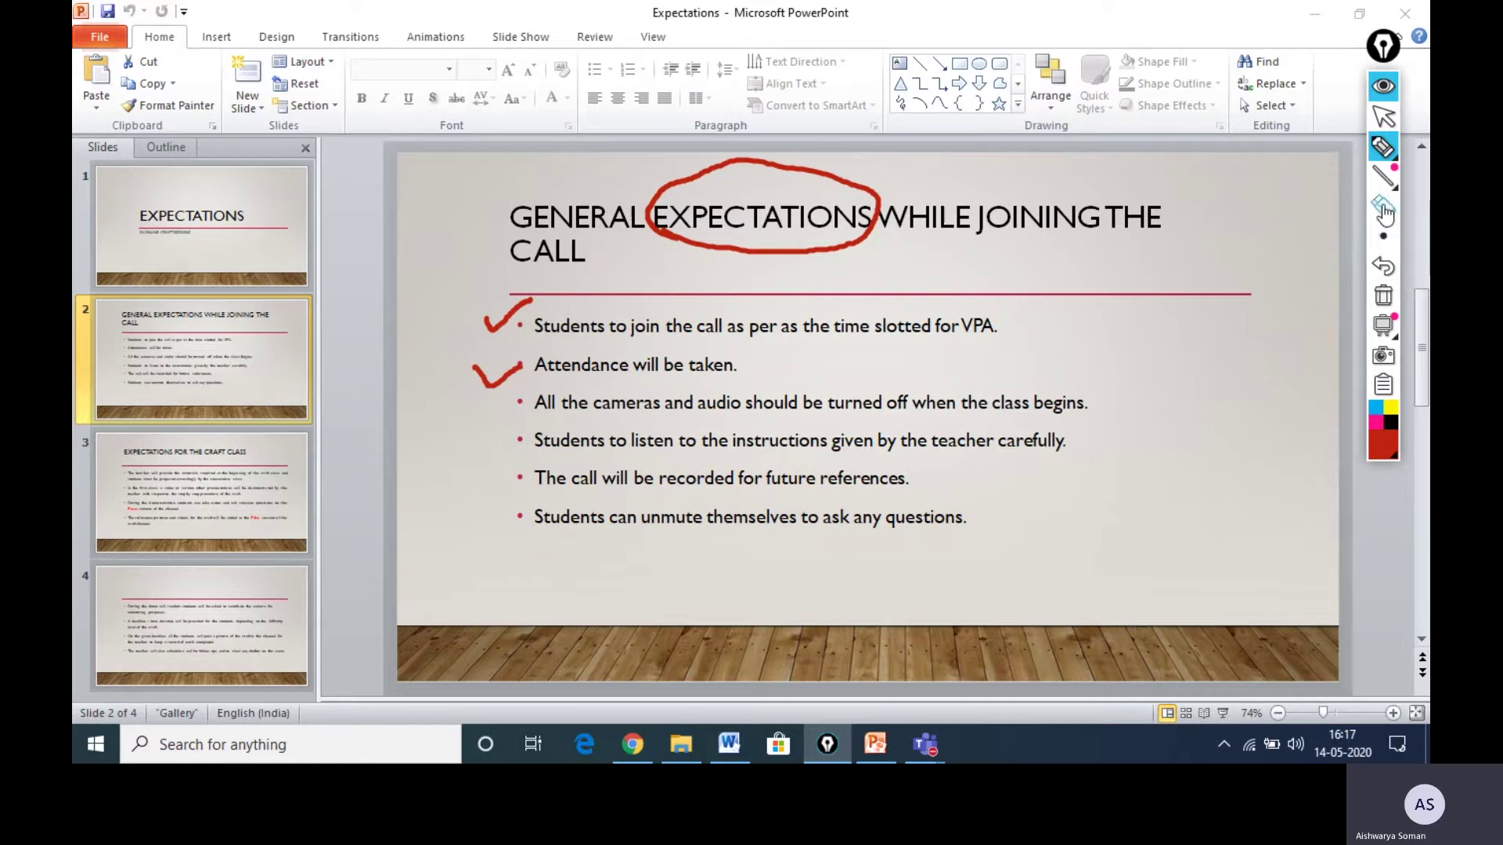
# Erase the circle around the title word and both check marks with the Epic Pen eraser.
pyautogui.click(1382, 208)
pyautogui.click(761, 254)
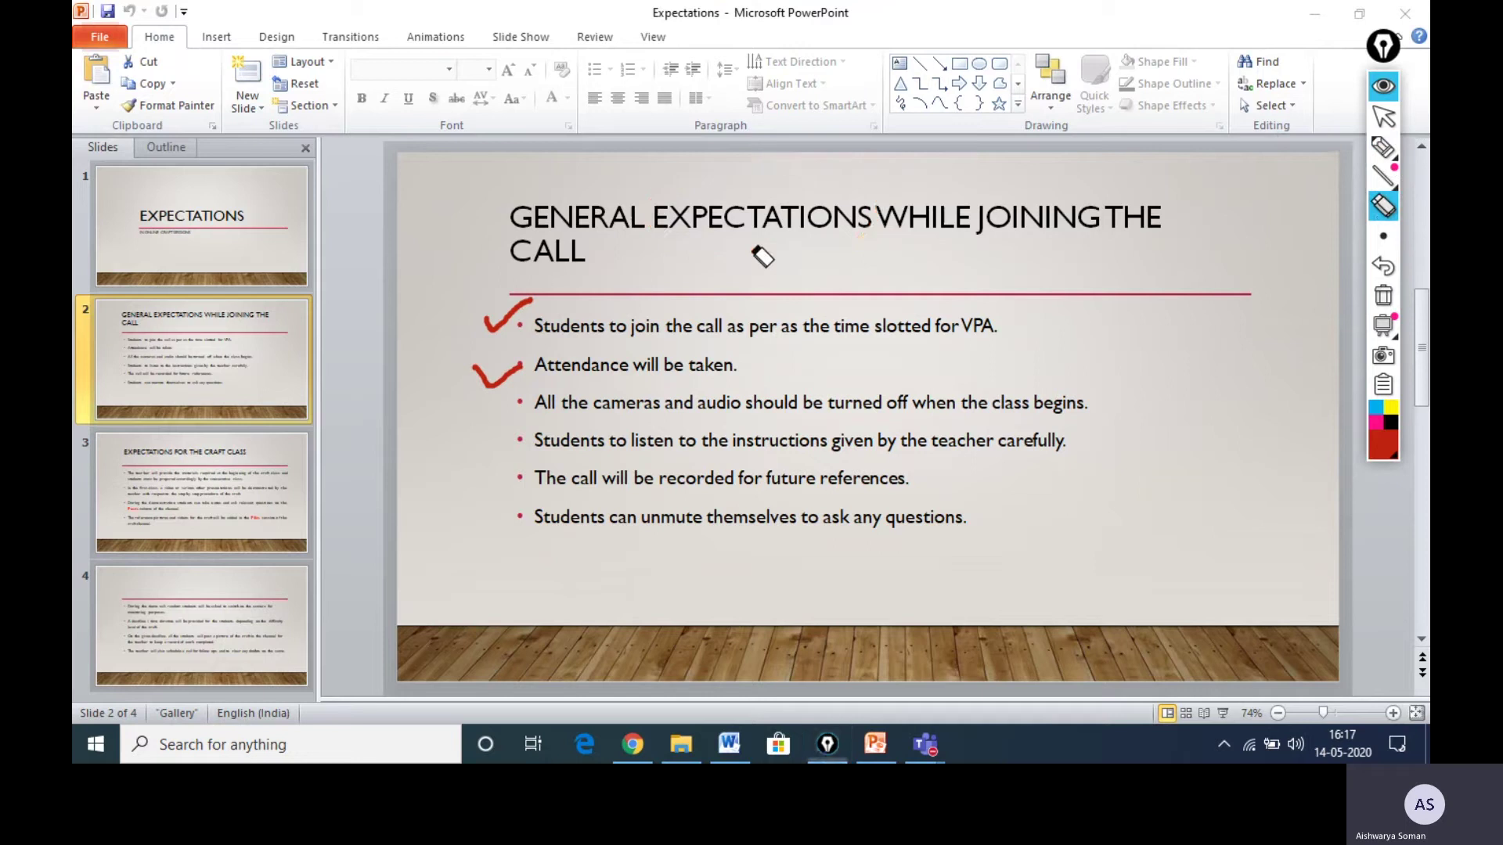
pyautogui.click(509, 327)
pyautogui.click(507, 383)
# Draw six red check marks across slide 2 with the pen and clear all annotations at once.
pyautogui.click(1383, 147)
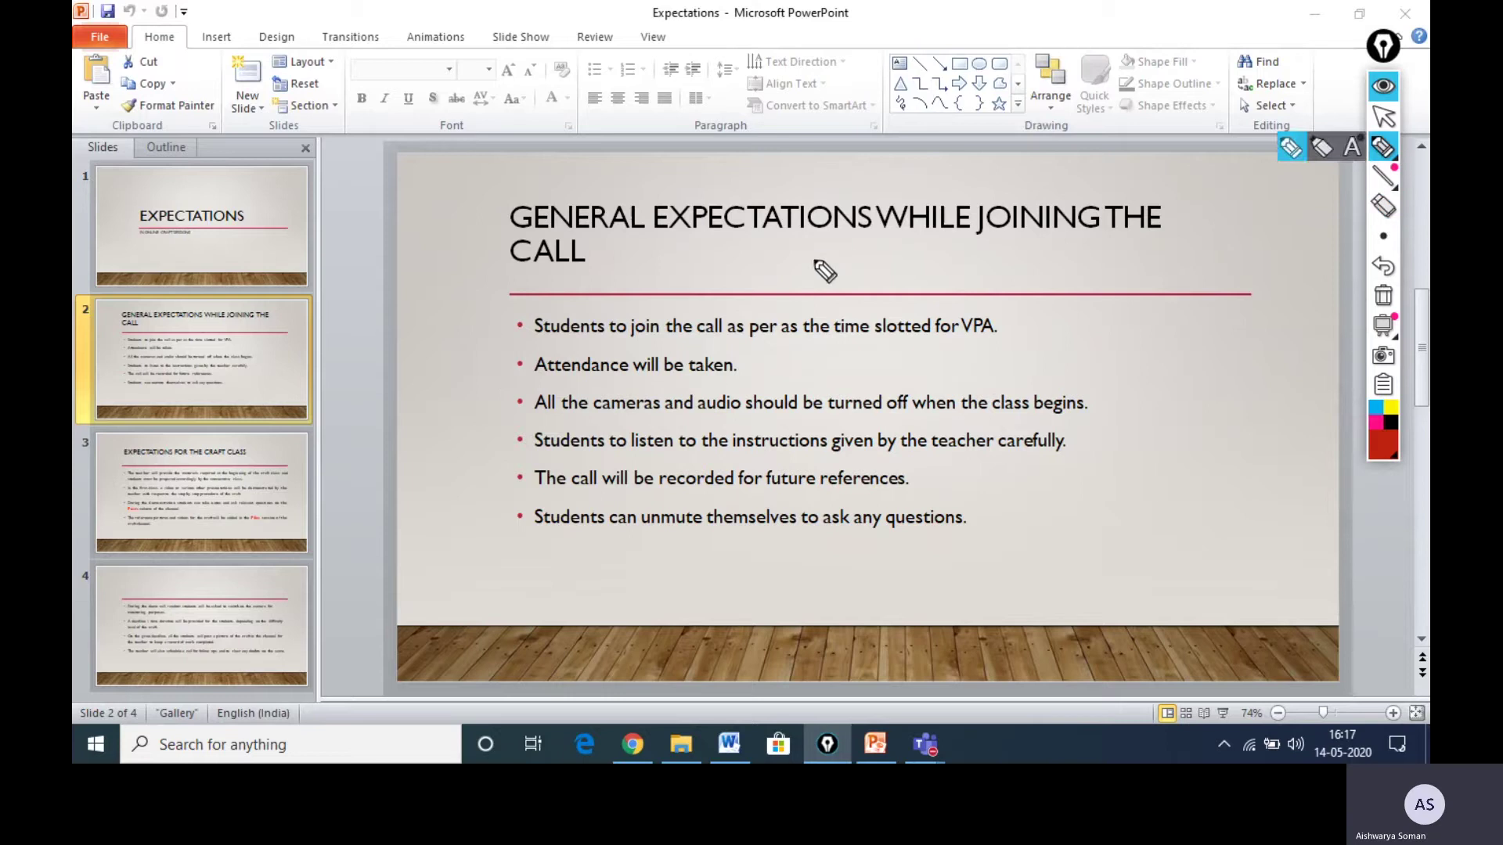
pyautogui.moveTo(812, 260); pyautogui.dragTo(928, 228)
pyautogui.moveTo(884, 337); pyautogui.dragTo(1107, 311)
pyautogui.moveTo(1096, 476)
pyautogui.mouseDown()
pyautogui.moveTo(1104, 503)
pyautogui.moveTo(1232, 439)
pyautogui.mouseUp()
pyautogui.moveTo(458, 299)
pyautogui.mouseDown()
pyautogui.moveTo(469, 312)
pyautogui.moveTo(619, 242)
pyautogui.mouseUp()
pyautogui.moveTo(446, 423); pyautogui.dragTo(548, 389)
pyautogui.moveTo(474, 510); pyautogui.dragTo(579, 475)
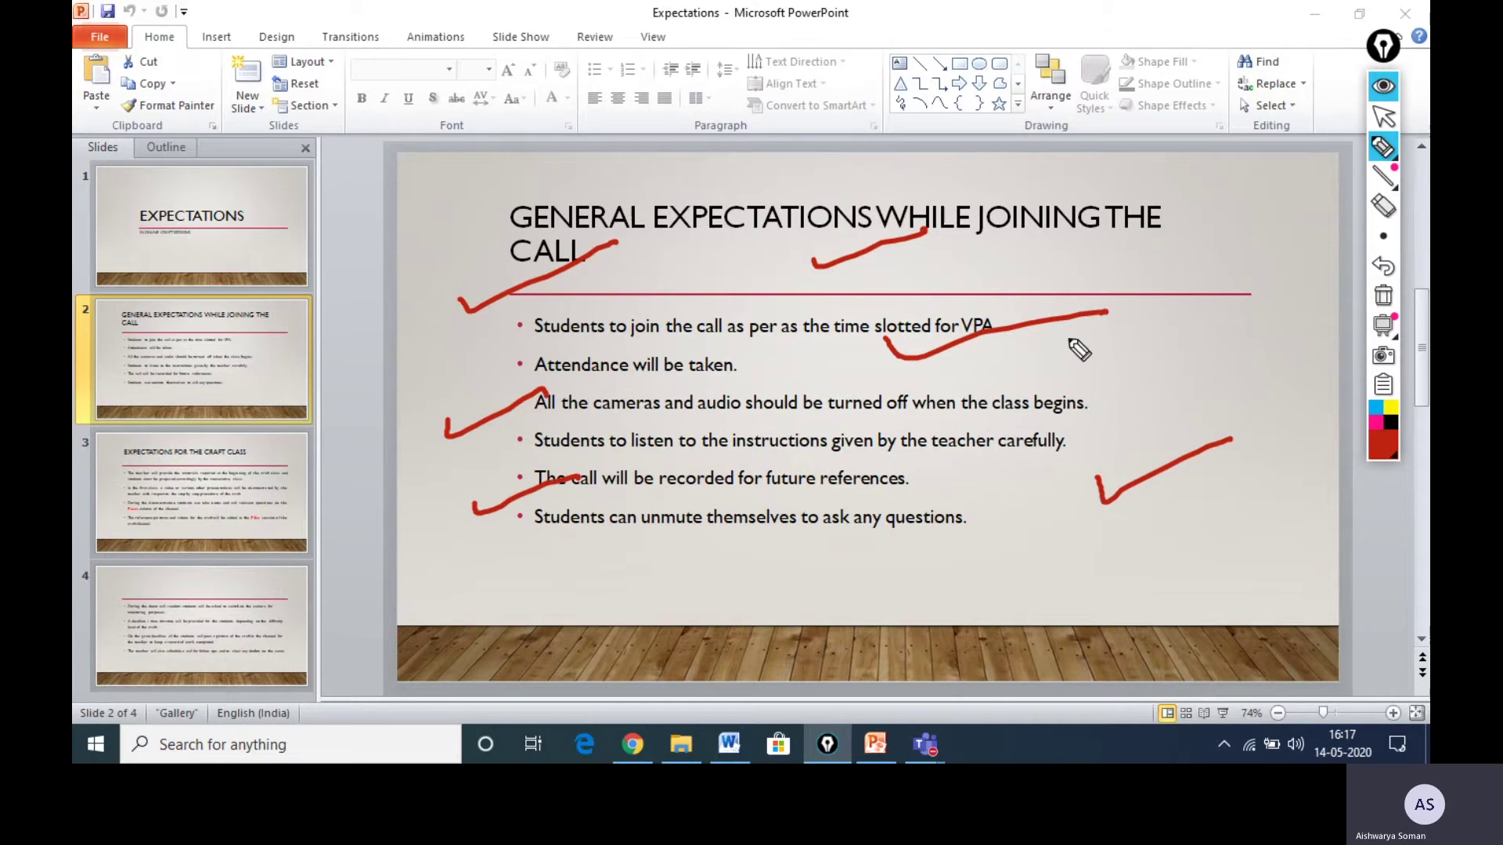
pyautogui.click(1383, 297)
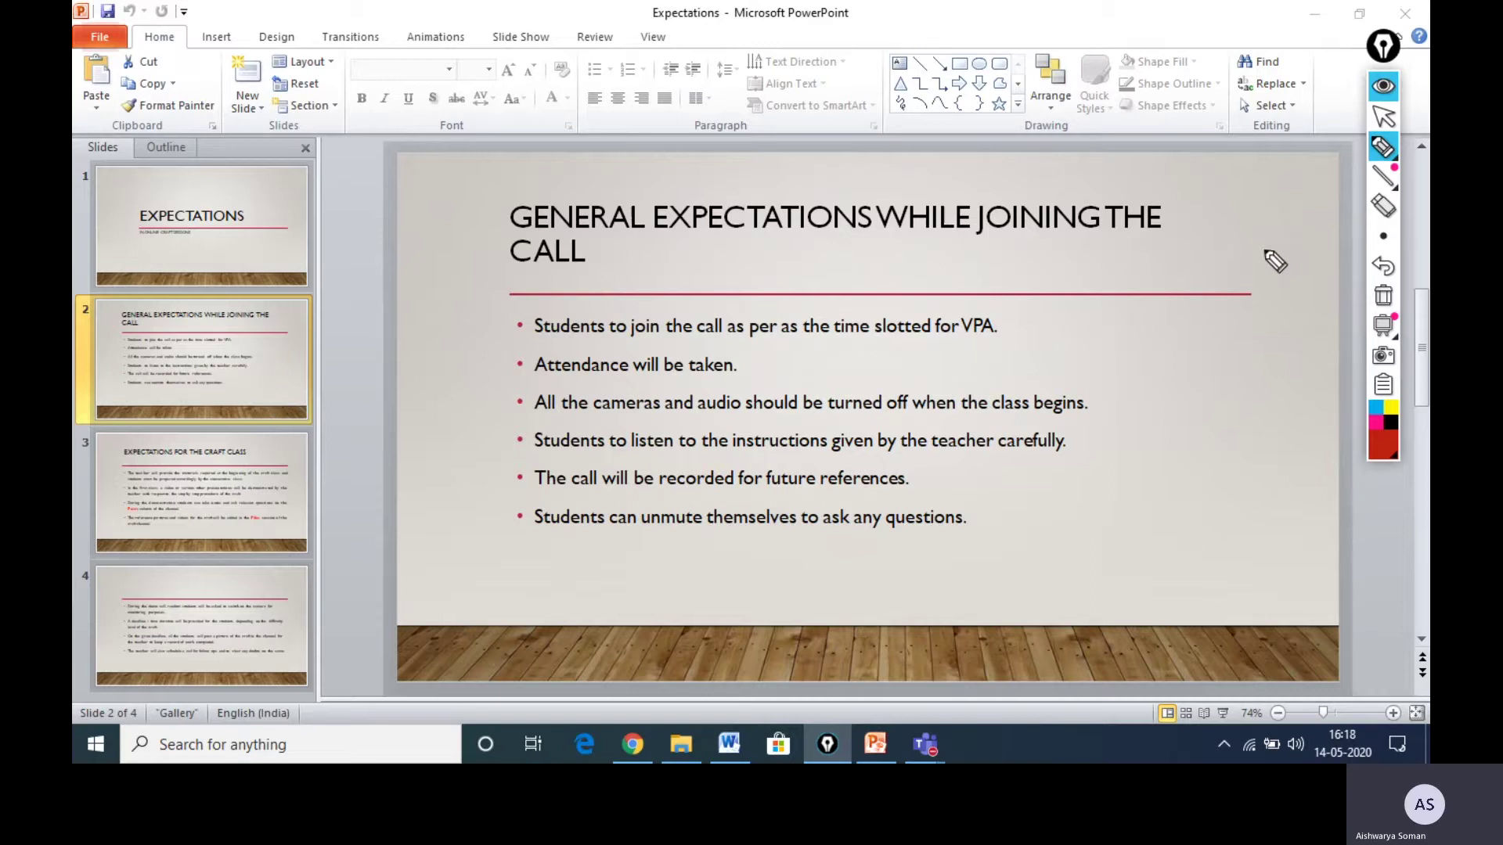
# Return Epic Pen to cursor mode and browse between the General Expectations and Craft Class slides, ending on slide 2.
pyautogui.click(1383, 119)
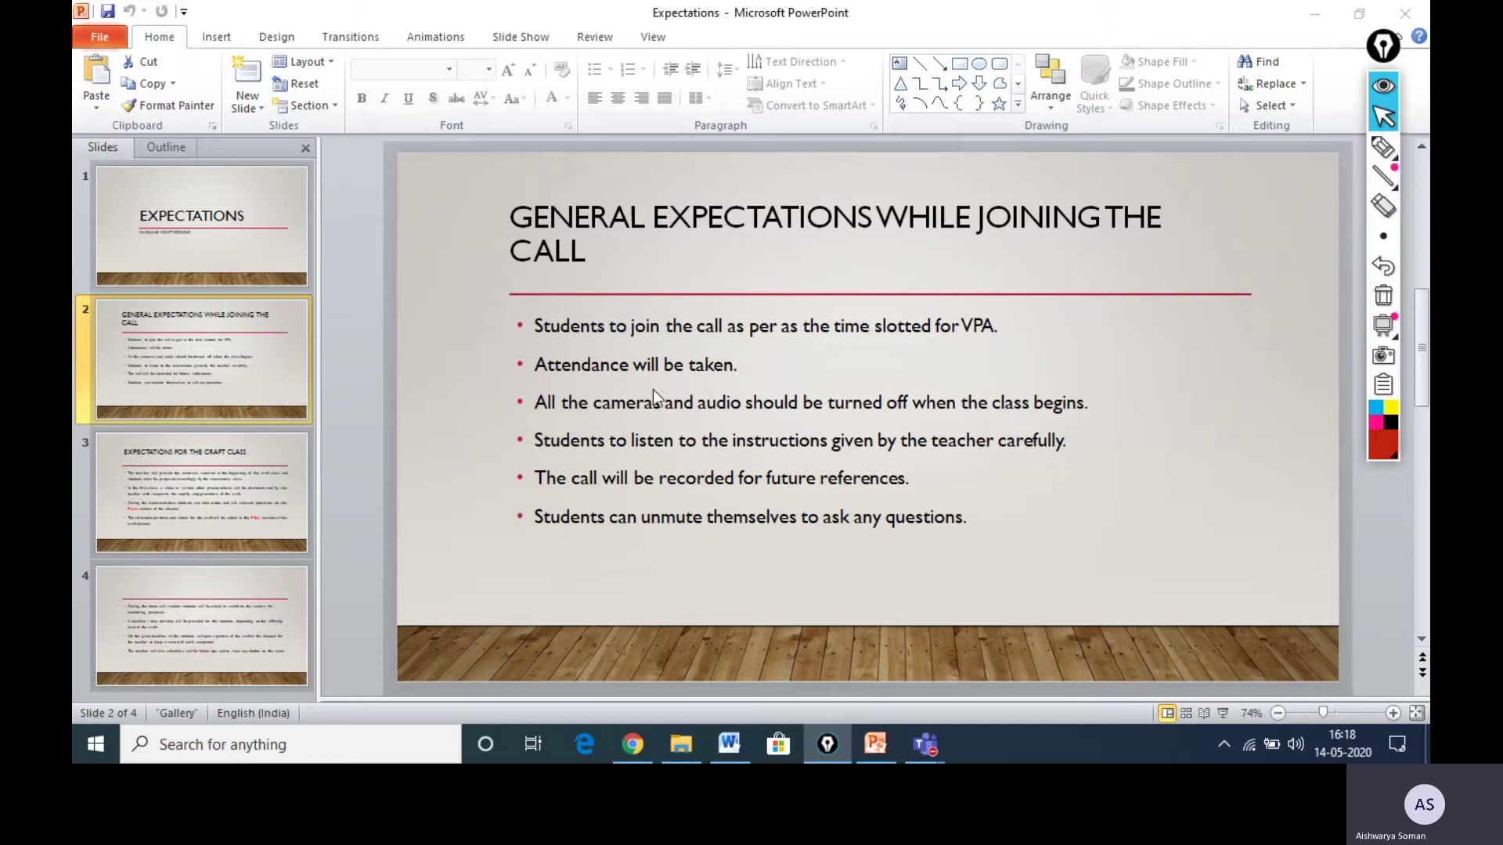
pyautogui.scroll(-2, 242, 415)
pyautogui.scroll(1, 241, 523)
pyautogui.scroll(1, 252, 397)
pyautogui.scroll(-2, 243, 540)
pyautogui.scroll(1, 260, 479)
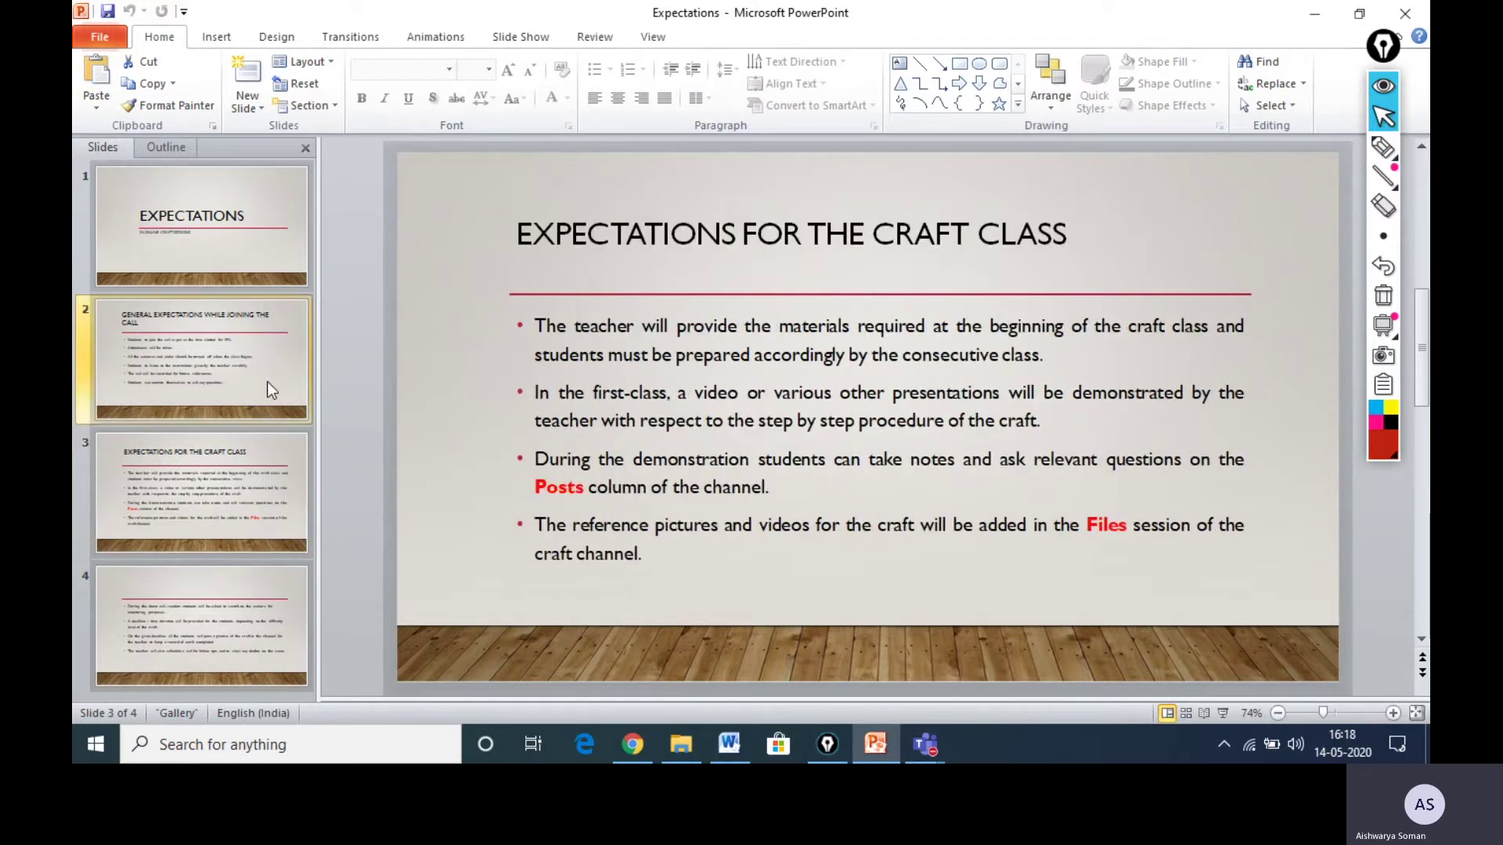
pyautogui.scroll(1, 266, 382)
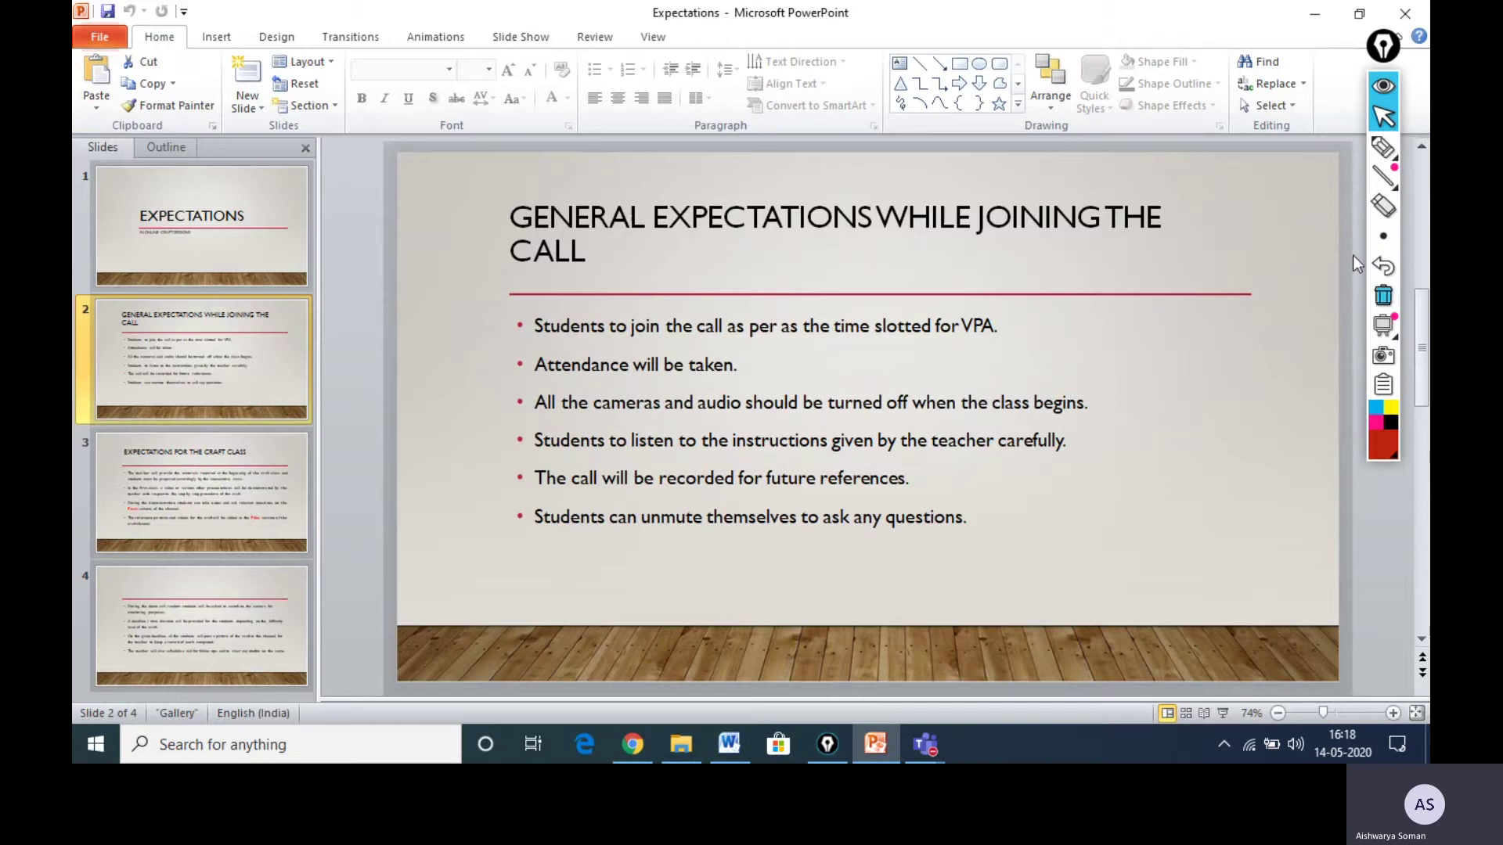
# Draw four large red check marks across slide 2 with the pen, clear them all and return to cursor mode.
pyautogui.moveTo(1383, 149)
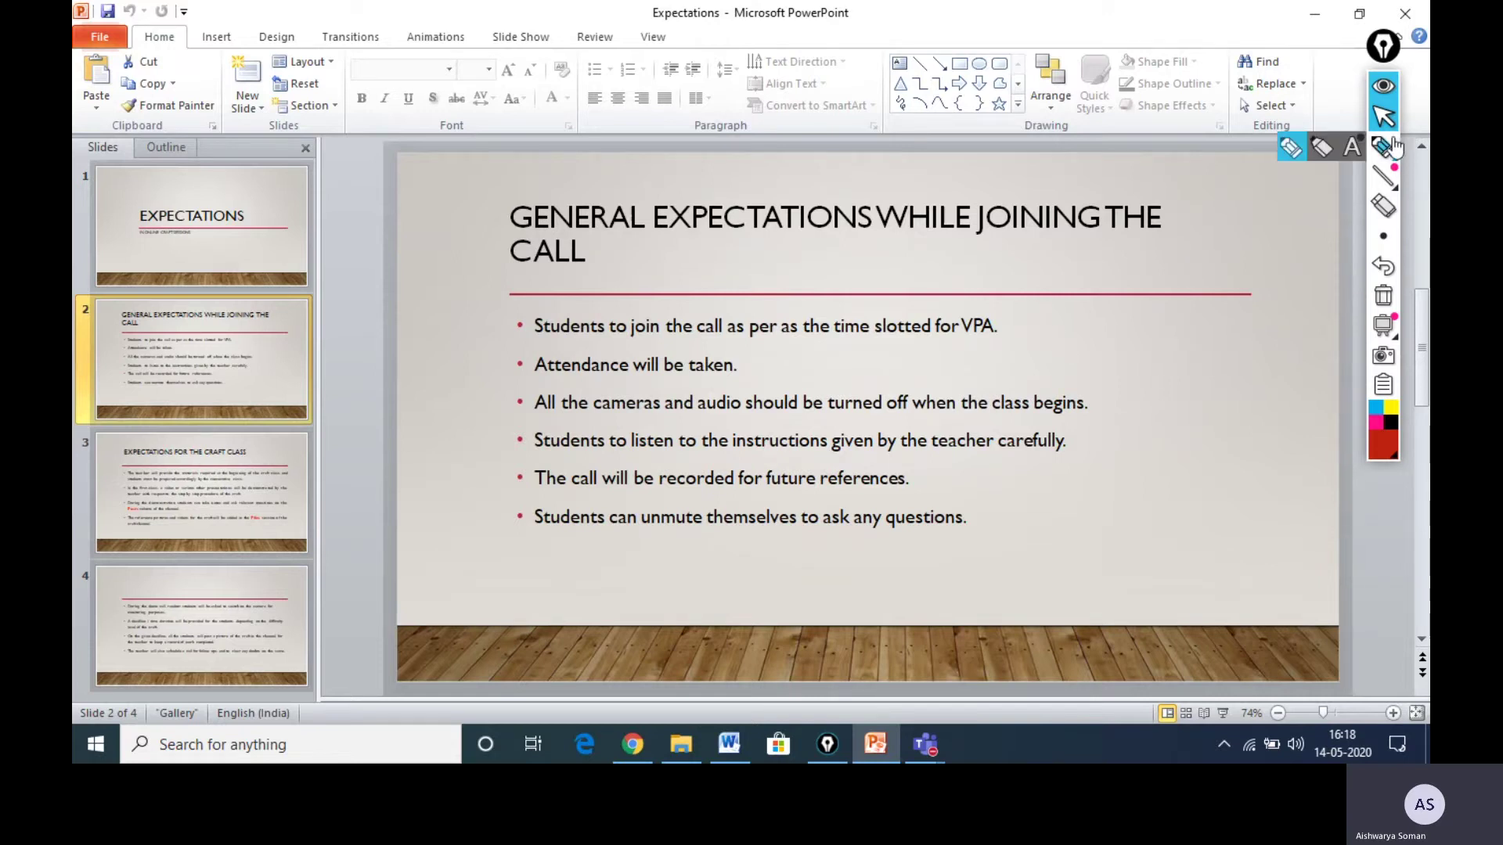
pyautogui.click(1283, 148)
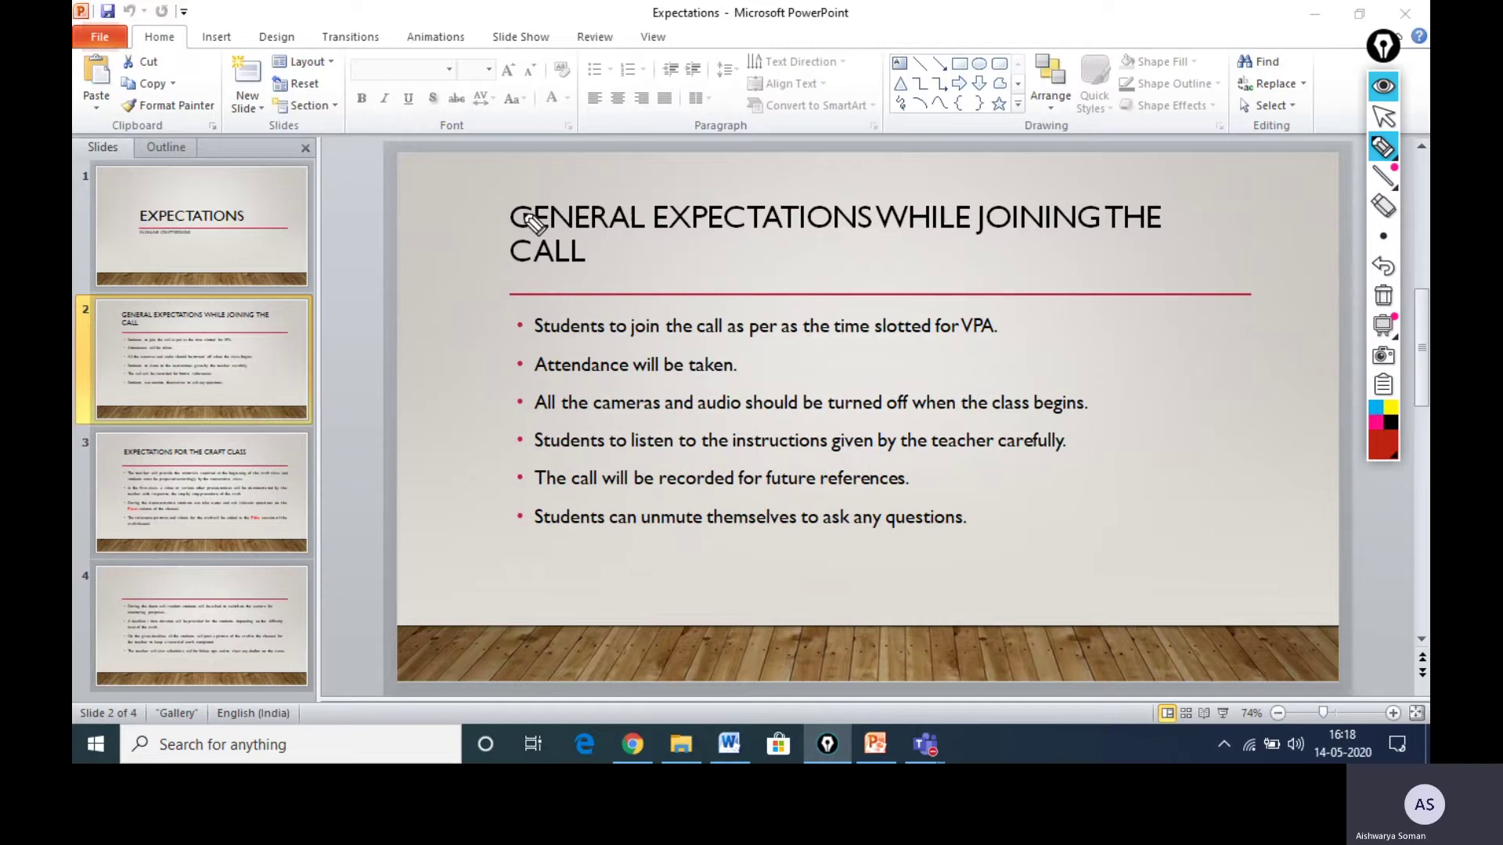
pyautogui.moveTo(465, 271); pyautogui.dragTo(681, 234)
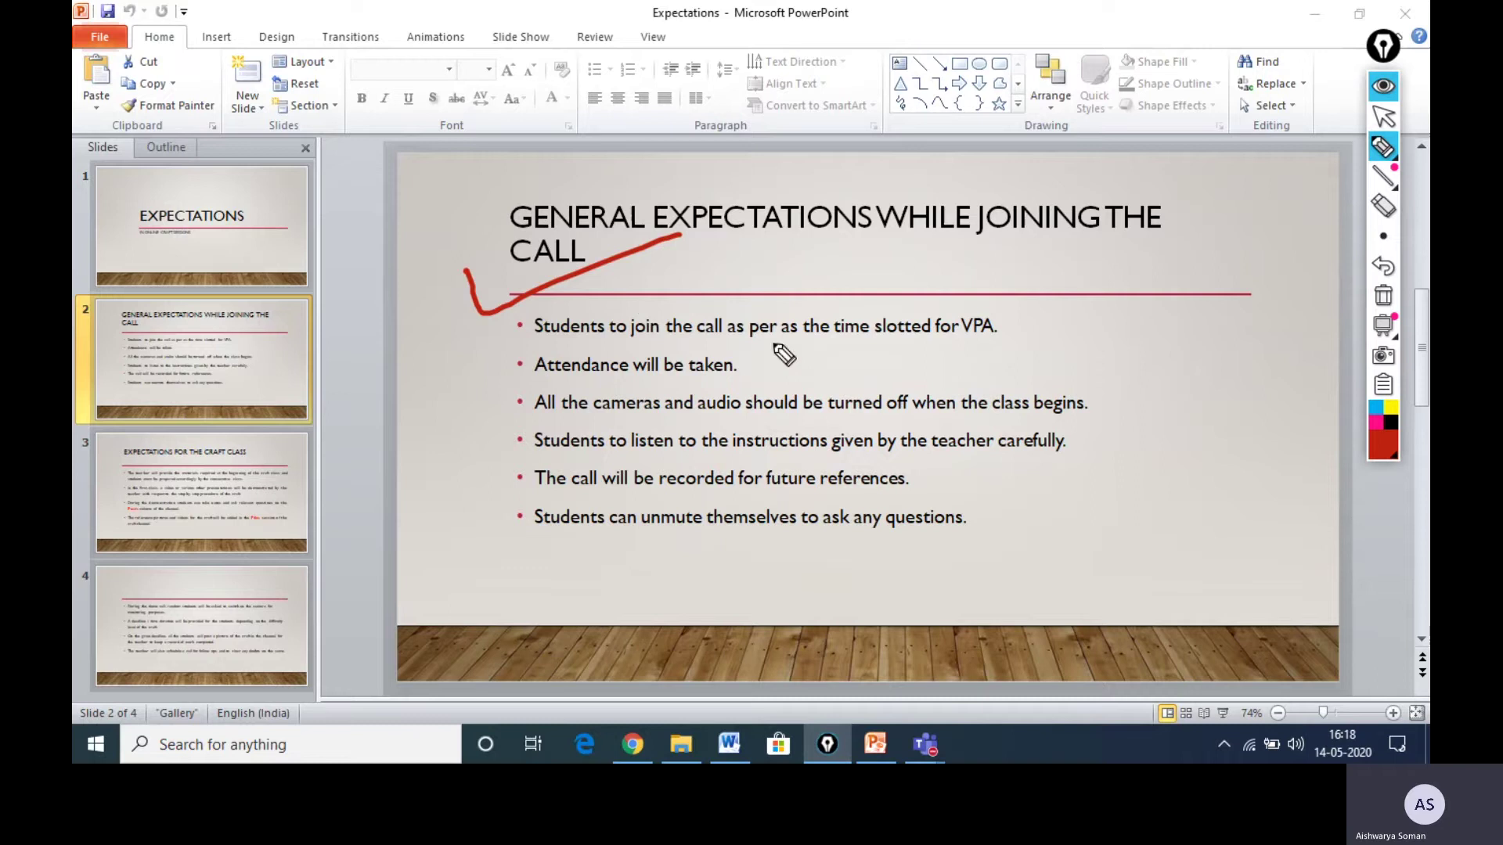
pyautogui.moveTo(1072, 355); pyautogui.dragTo(1258, 268)
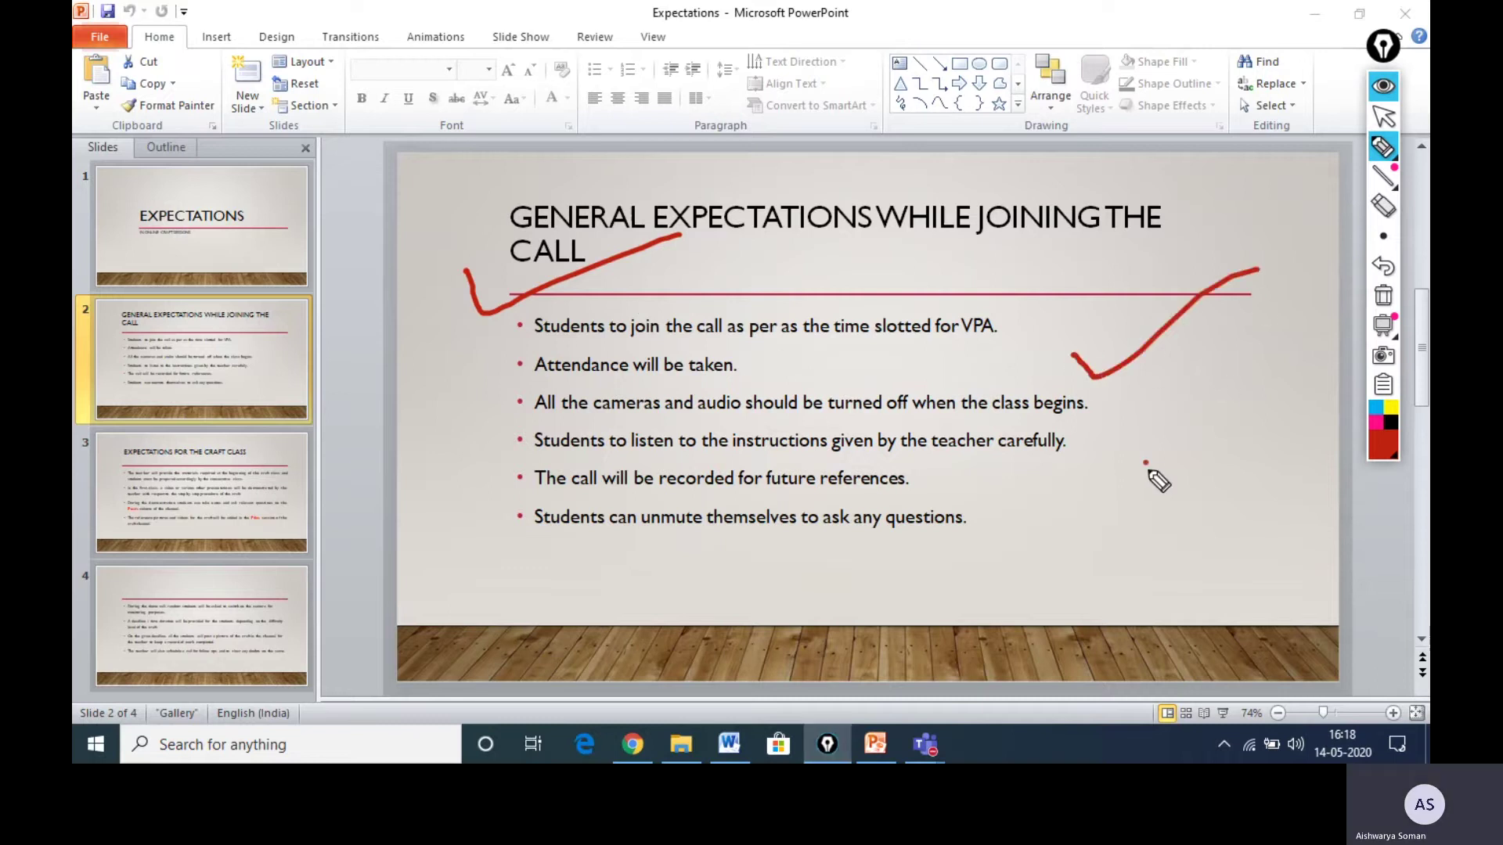
pyautogui.moveTo(1145, 462)
pyautogui.mouseDown()
pyautogui.moveTo(1190, 477)
pyautogui.moveTo(1332, 395)
pyautogui.mouseUp()
pyautogui.moveTo(467, 468)
pyautogui.mouseDown()
pyautogui.moveTo(475, 485)
pyautogui.moveTo(580, 436)
pyautogui.mouseUp()
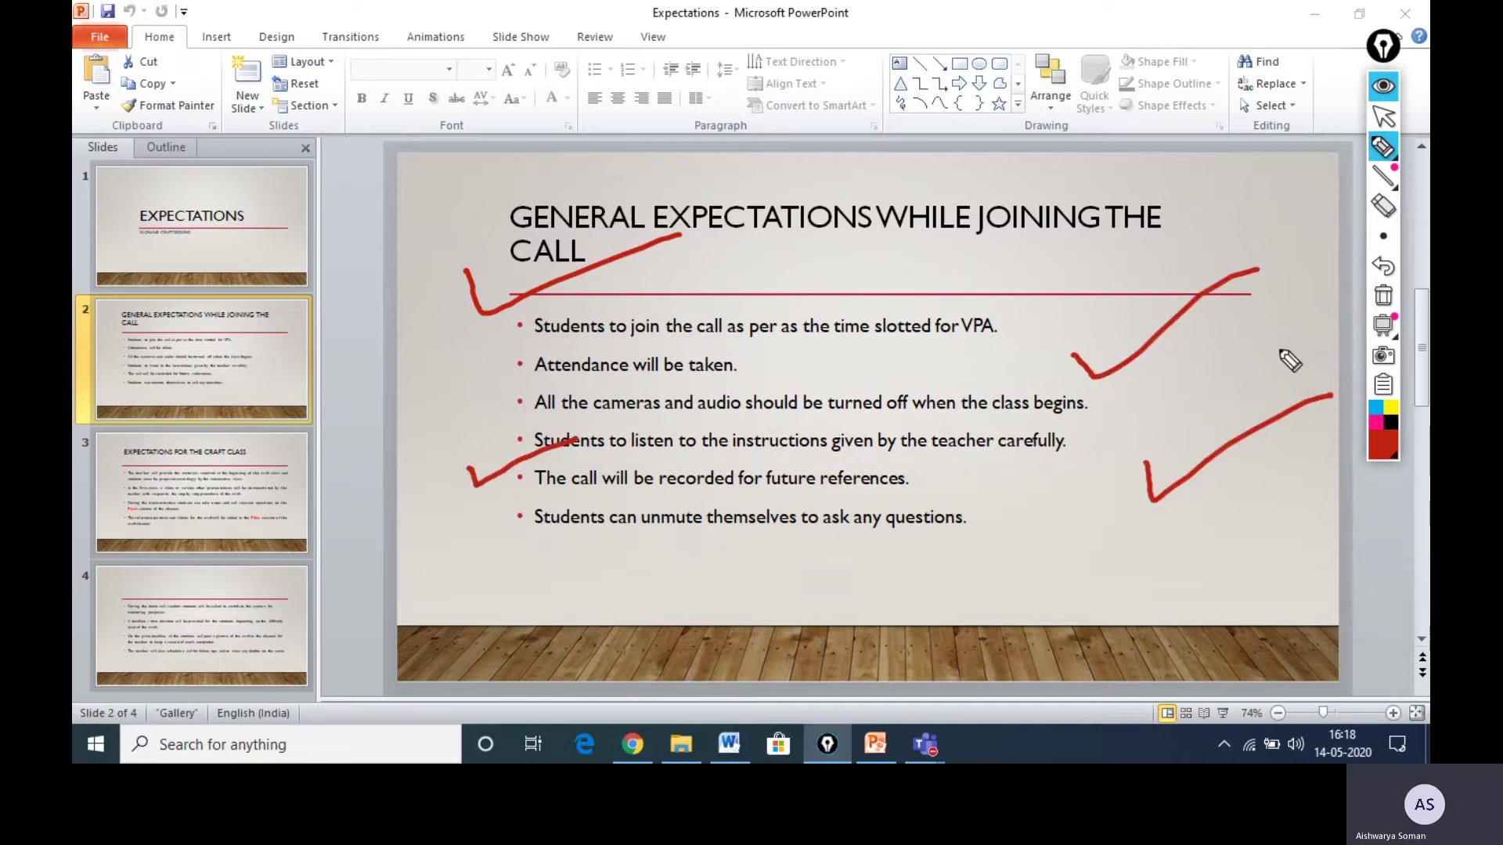
pyautogui.click(1383, 295)
pyautogui.click(1381, 119)
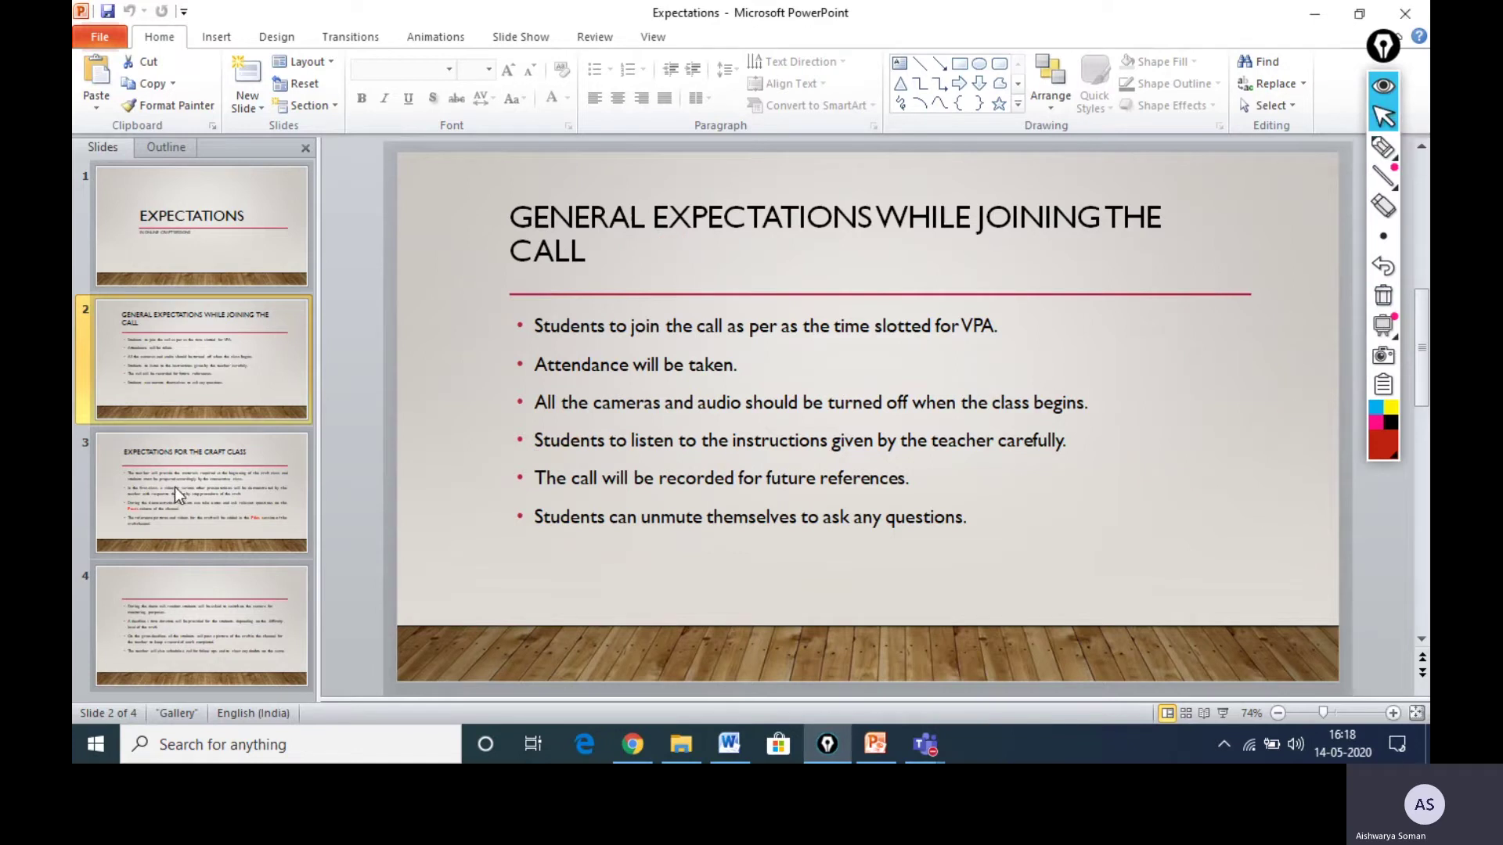
# View the Craft Class slide and Epic Pen's pen size options, and go back to slide 2.
pyautogui.click(272, 486)
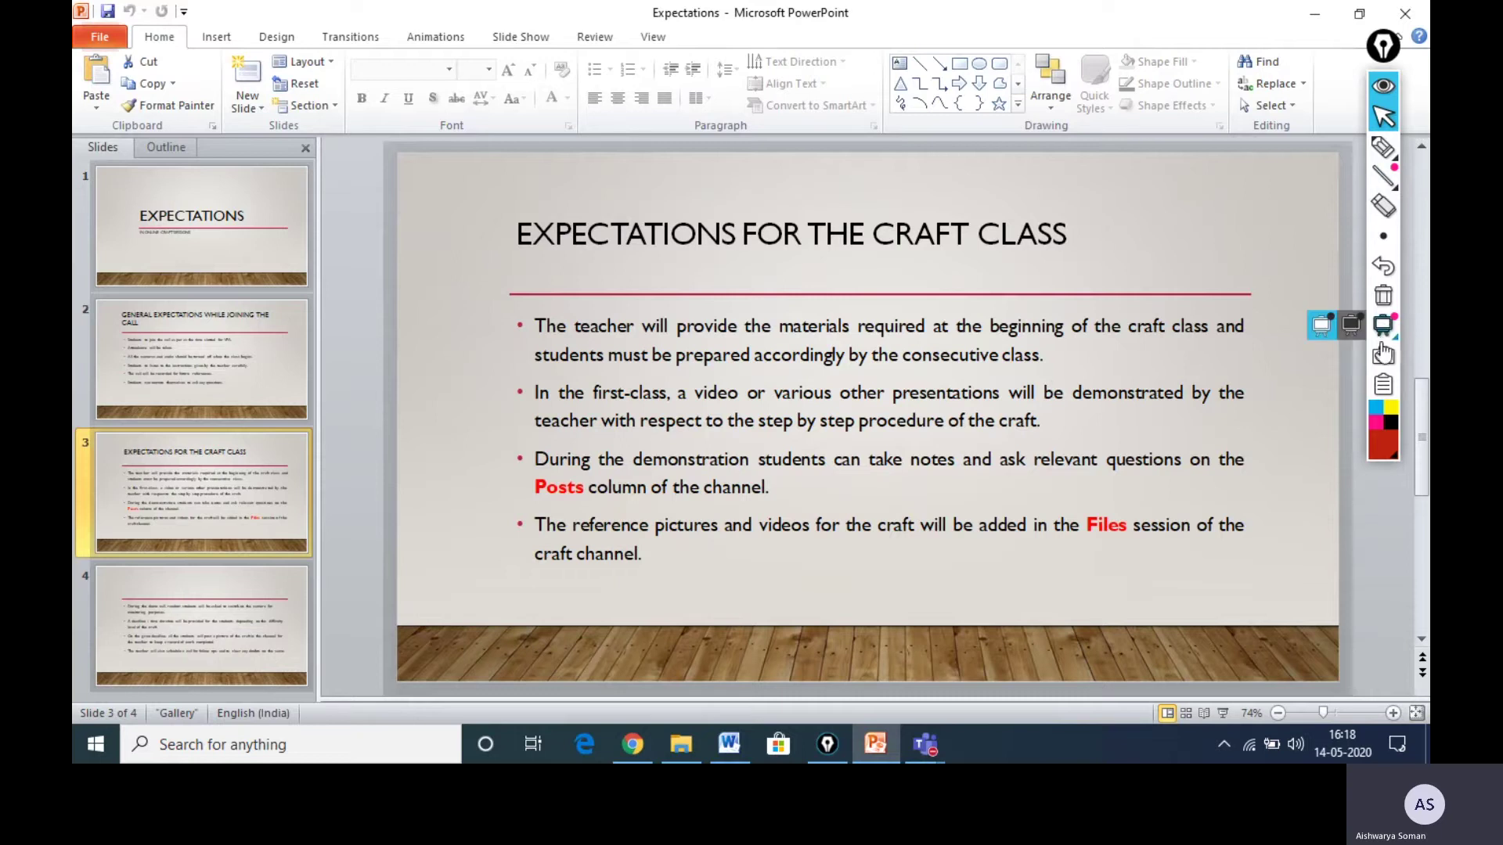
pyautogui.moveTo(1389, 249)
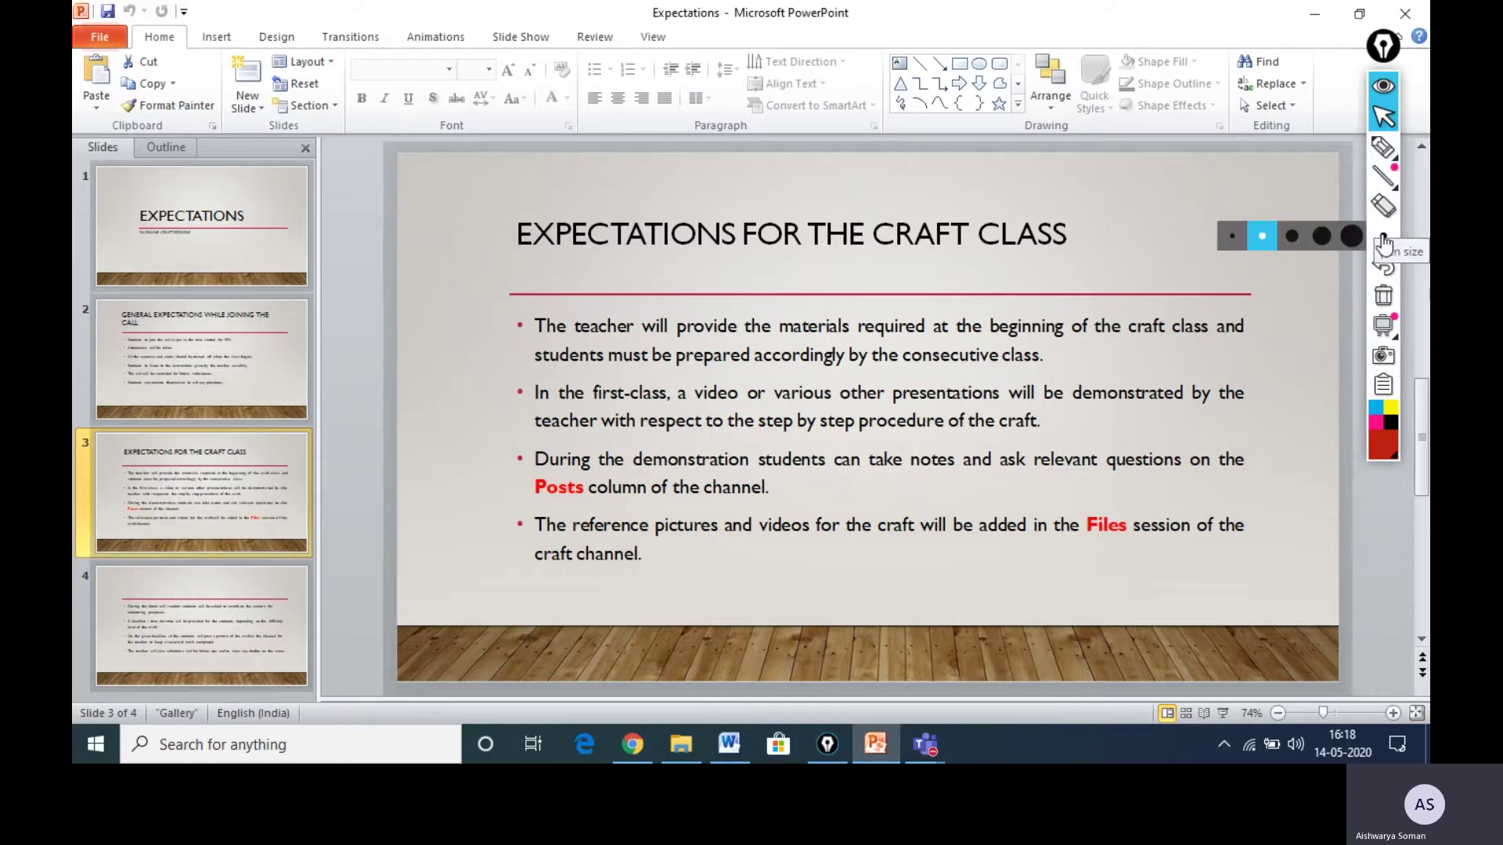
pyautogui.click(191, 325)
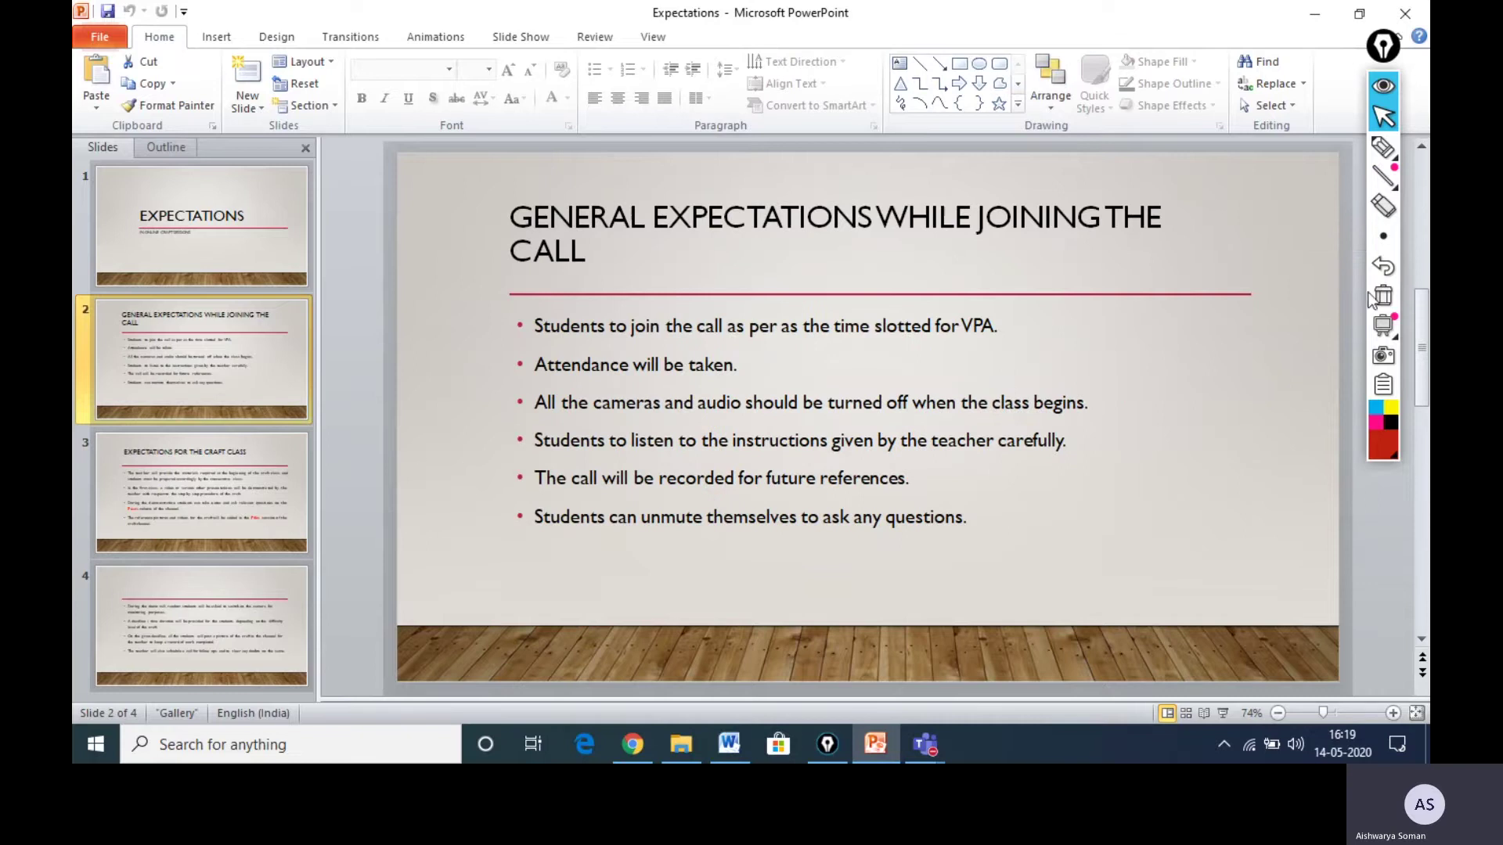
# Capture the title and bullet area of slide 2 with Epic Pen's screenshot tool and save it as a file.
pyautogui.click(1385, 360)
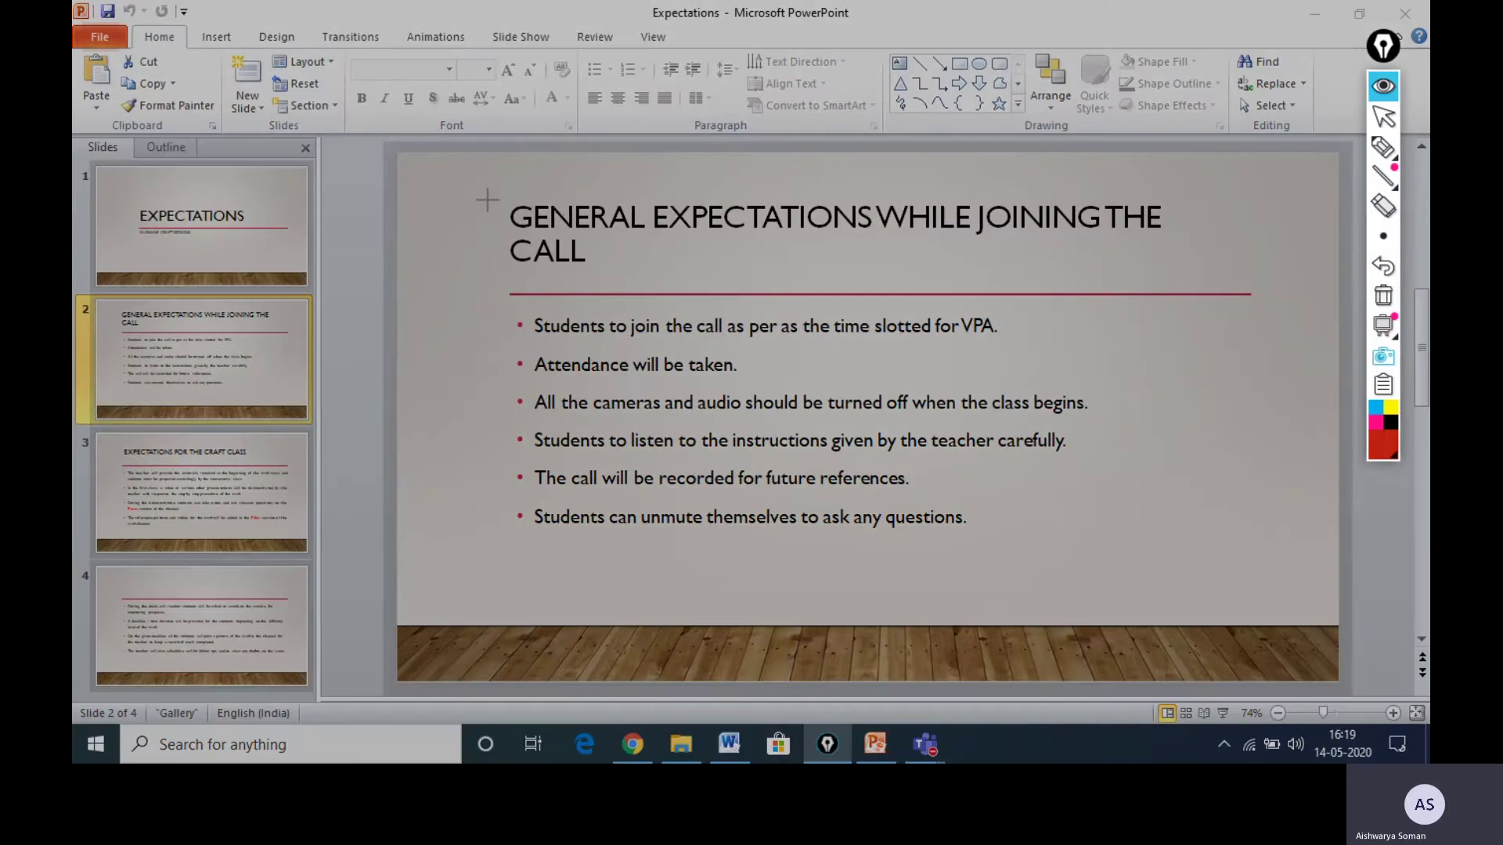
pyautogui.moveTo(473, 174); pyautogui.dragTo(1289, 583)
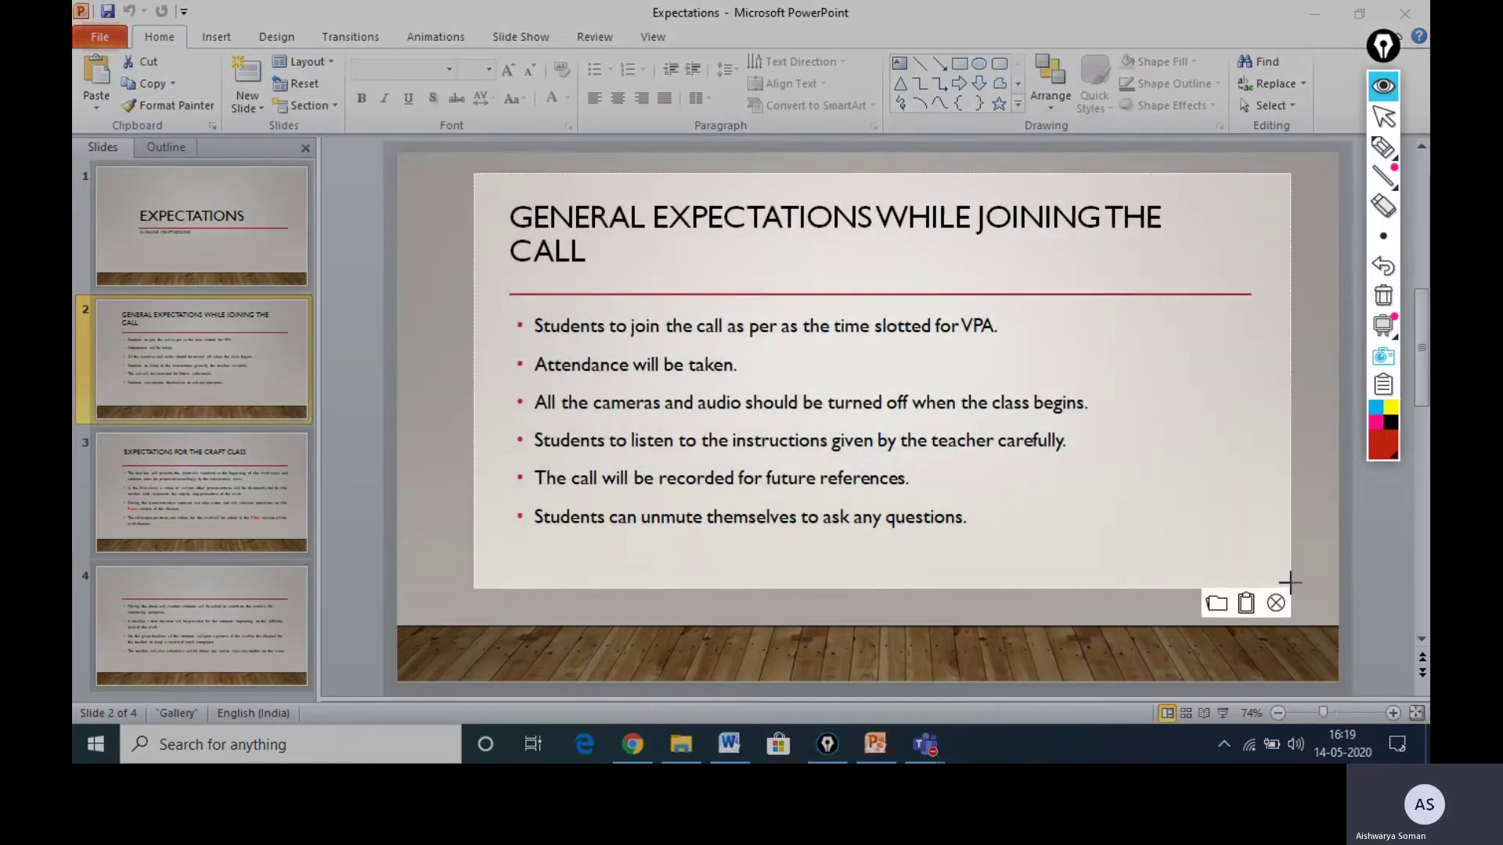
pyautogui.click(1217, 608)
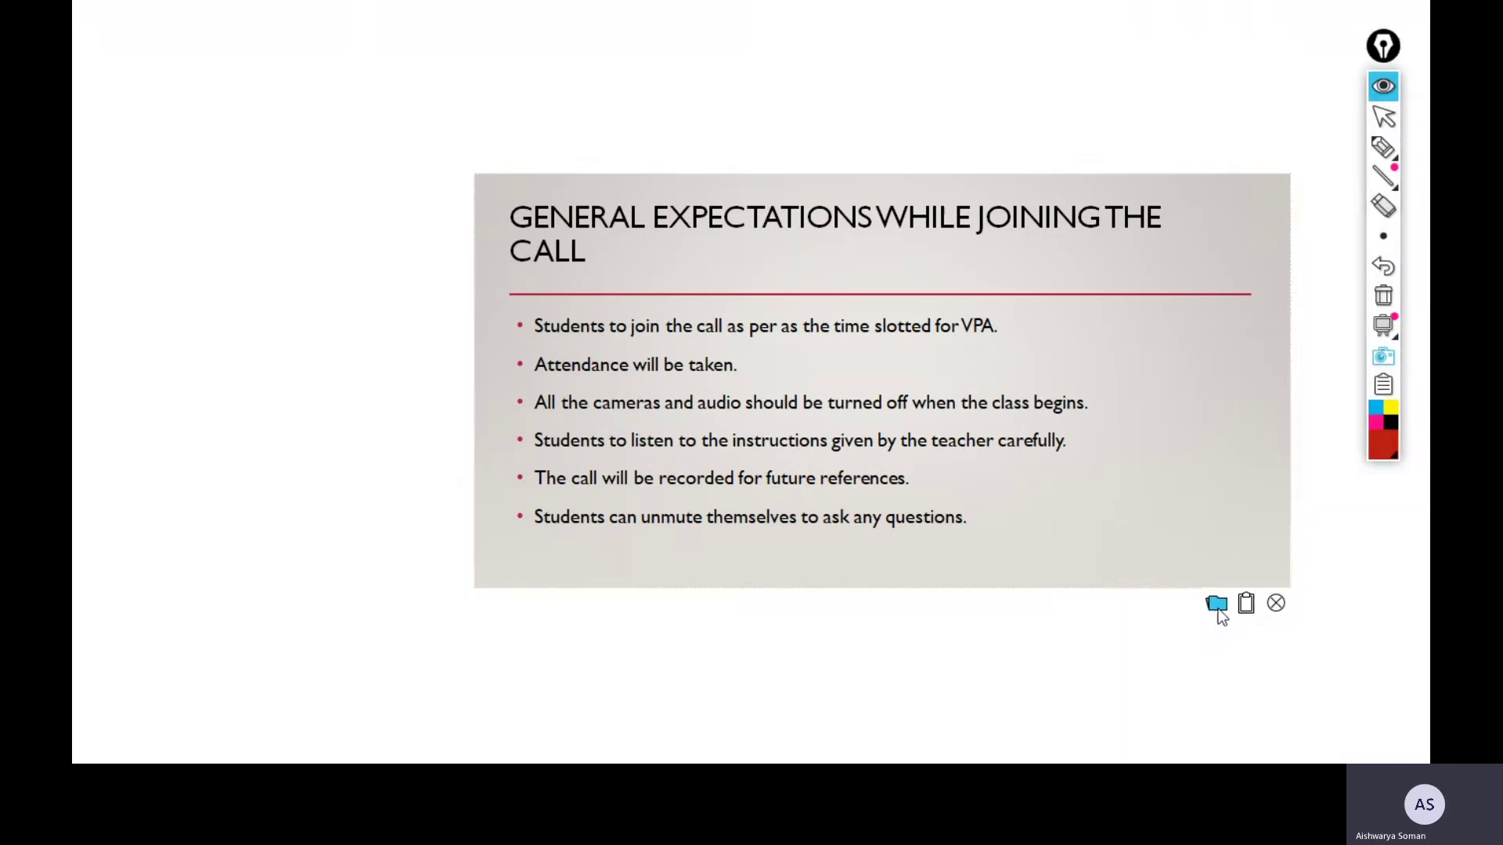
# On the desktop, move the saved screenshot file to the empty area below the Epic Pen shortcut, open it for viewing and close it.
pyautogui.press('super+d')
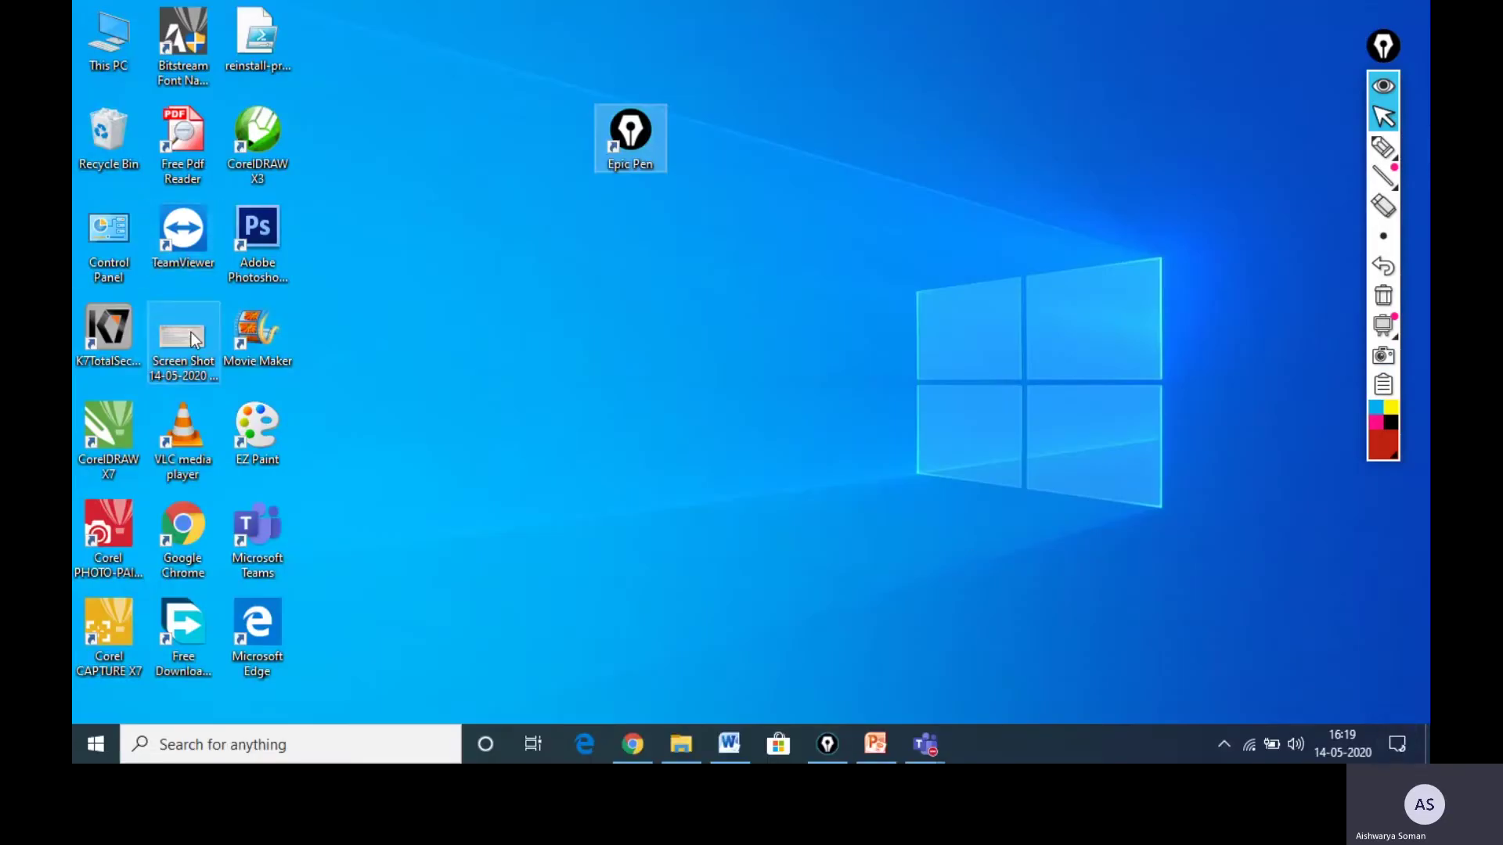
pyautogui.moveTo(181, 340); pyautogui.dragTo(771, 234)
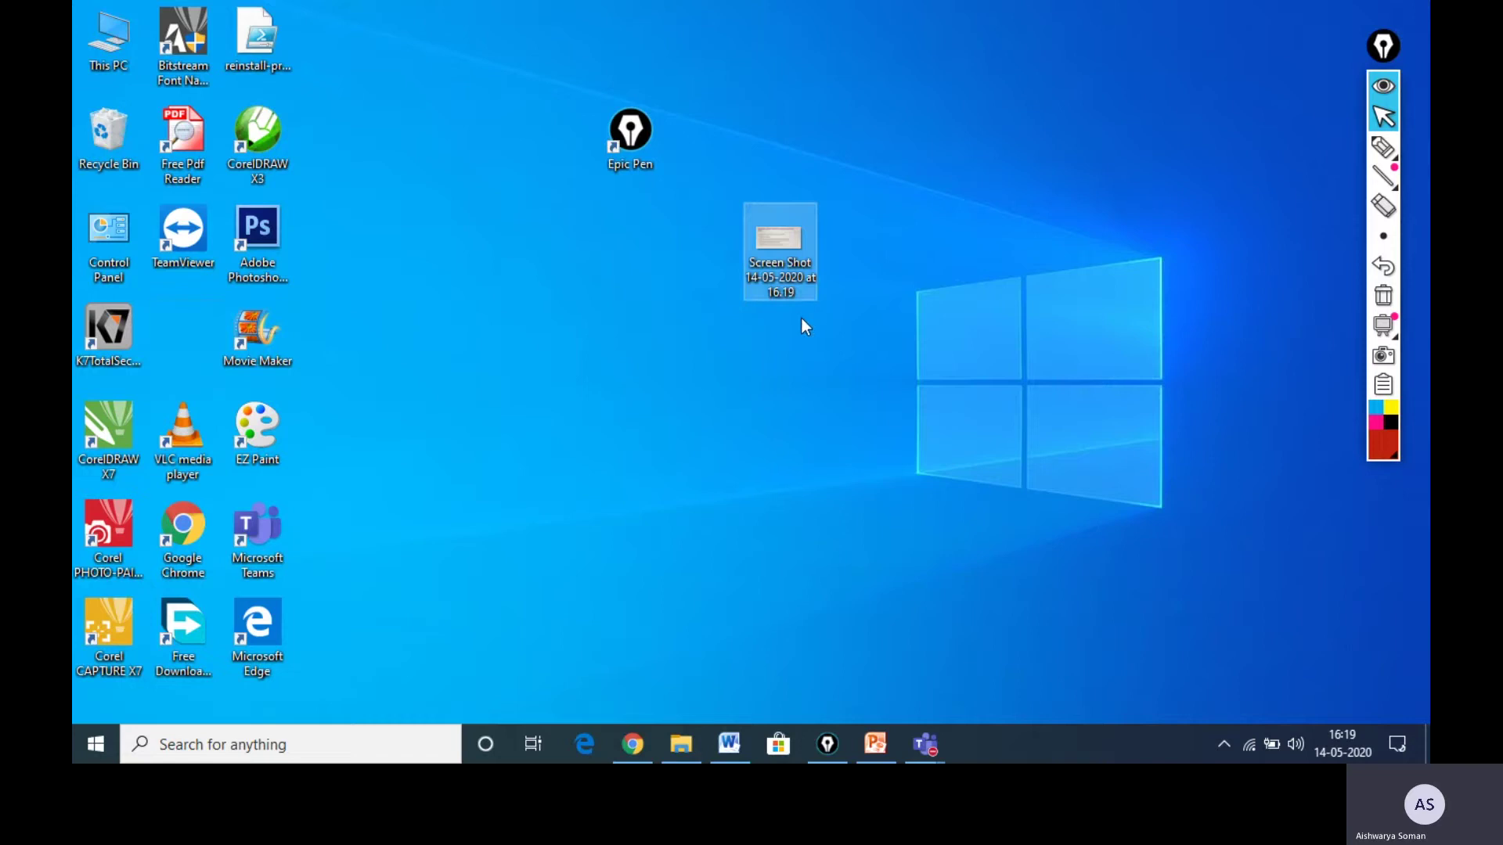
pyautogui.doubleClick(785, 261)
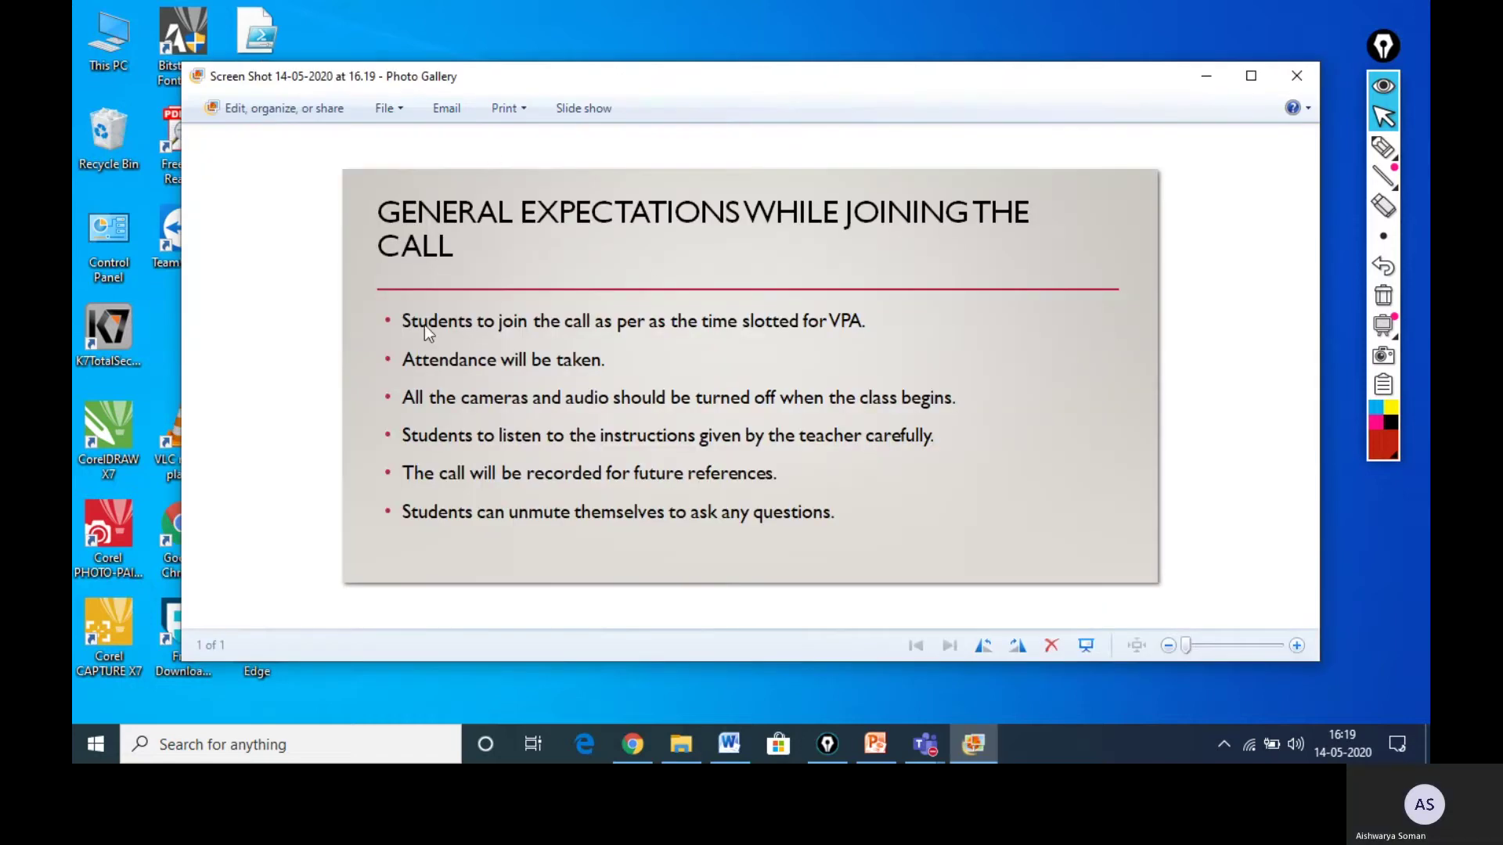
pyautogui.click(1295, 78)
# Set the pen to the third of the five sizes, scribble a thick red zigzag over the desktop and clear it.
pyautogui.moveTo(1383, 146)
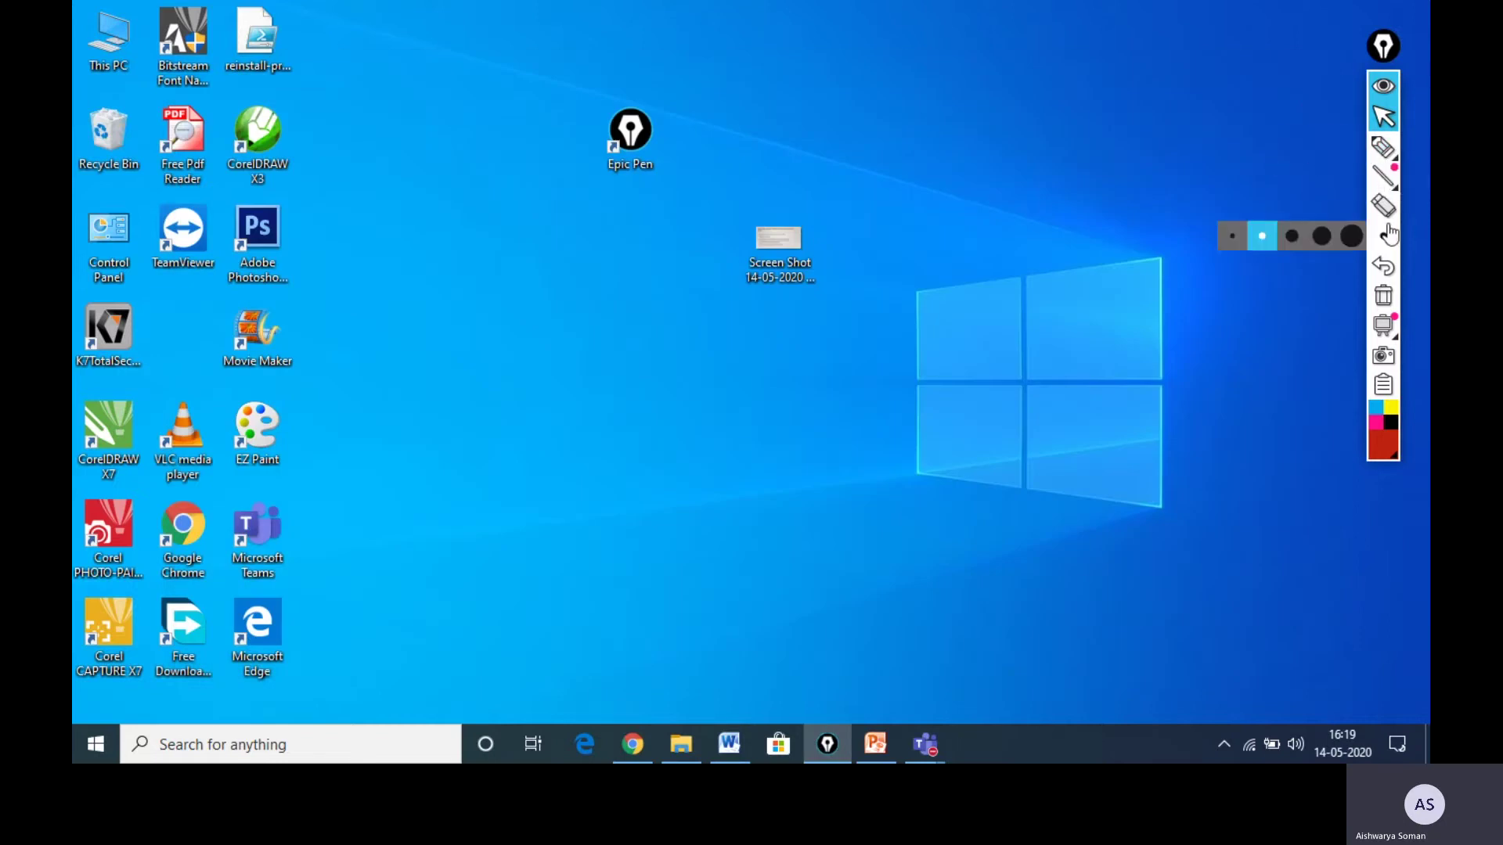
pyautogui.moveTo(1383, 235)
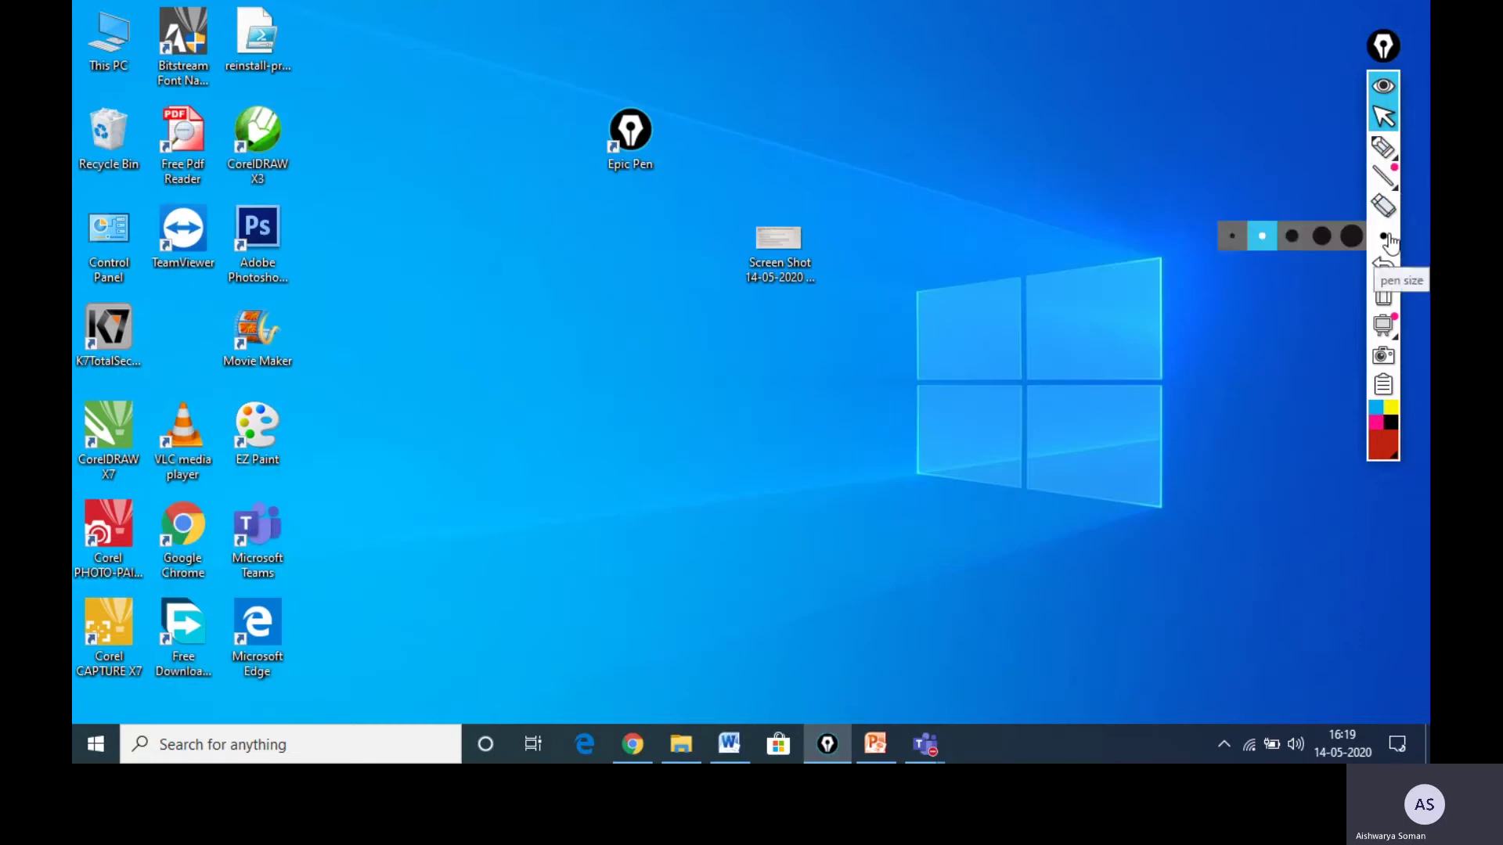
pyautogui.click(1383, 147)
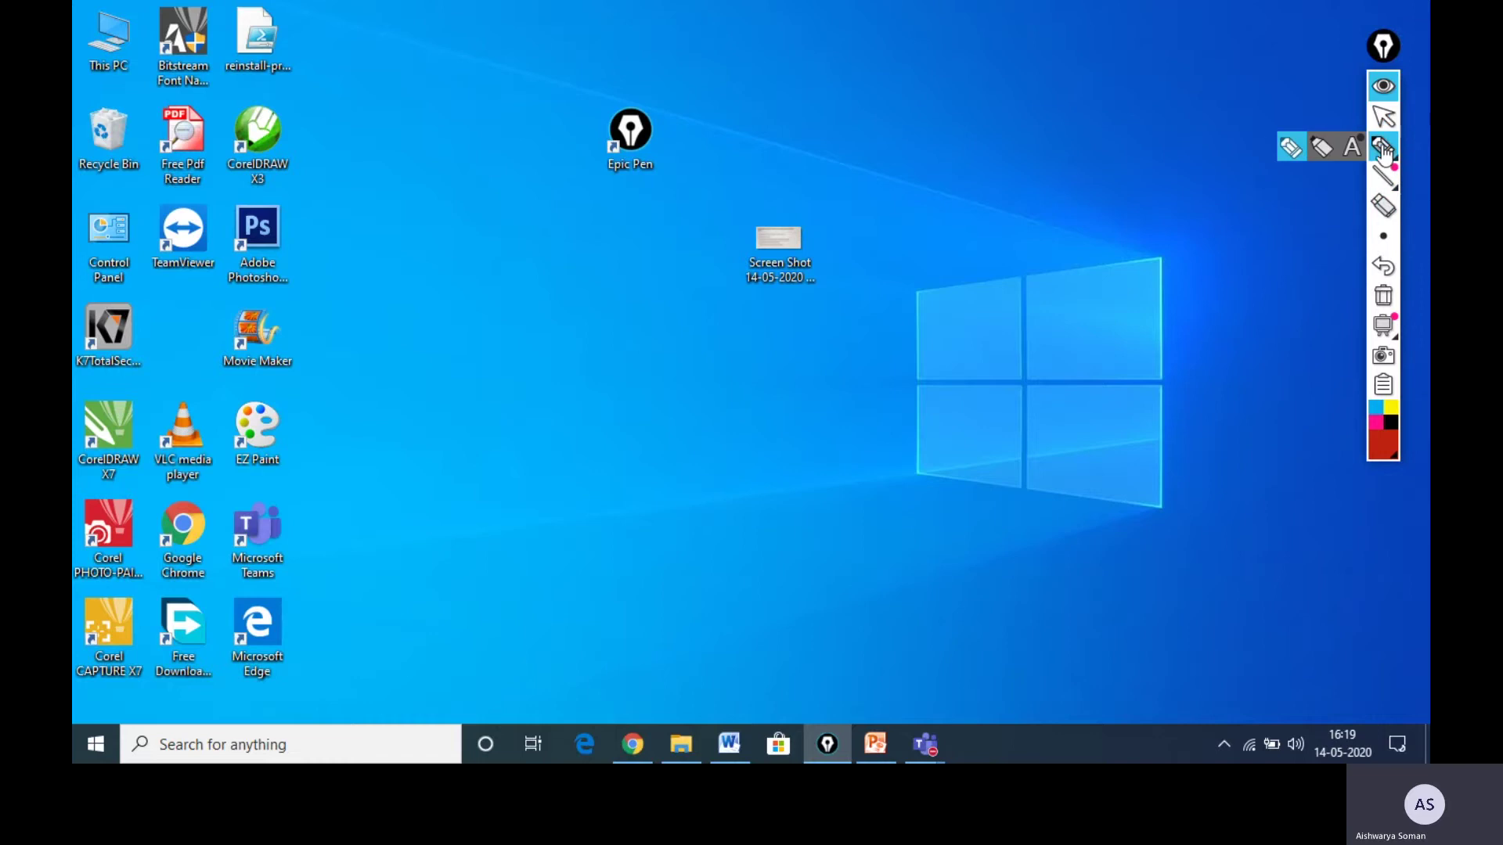
pyautogui.moveTo(1366, 234)
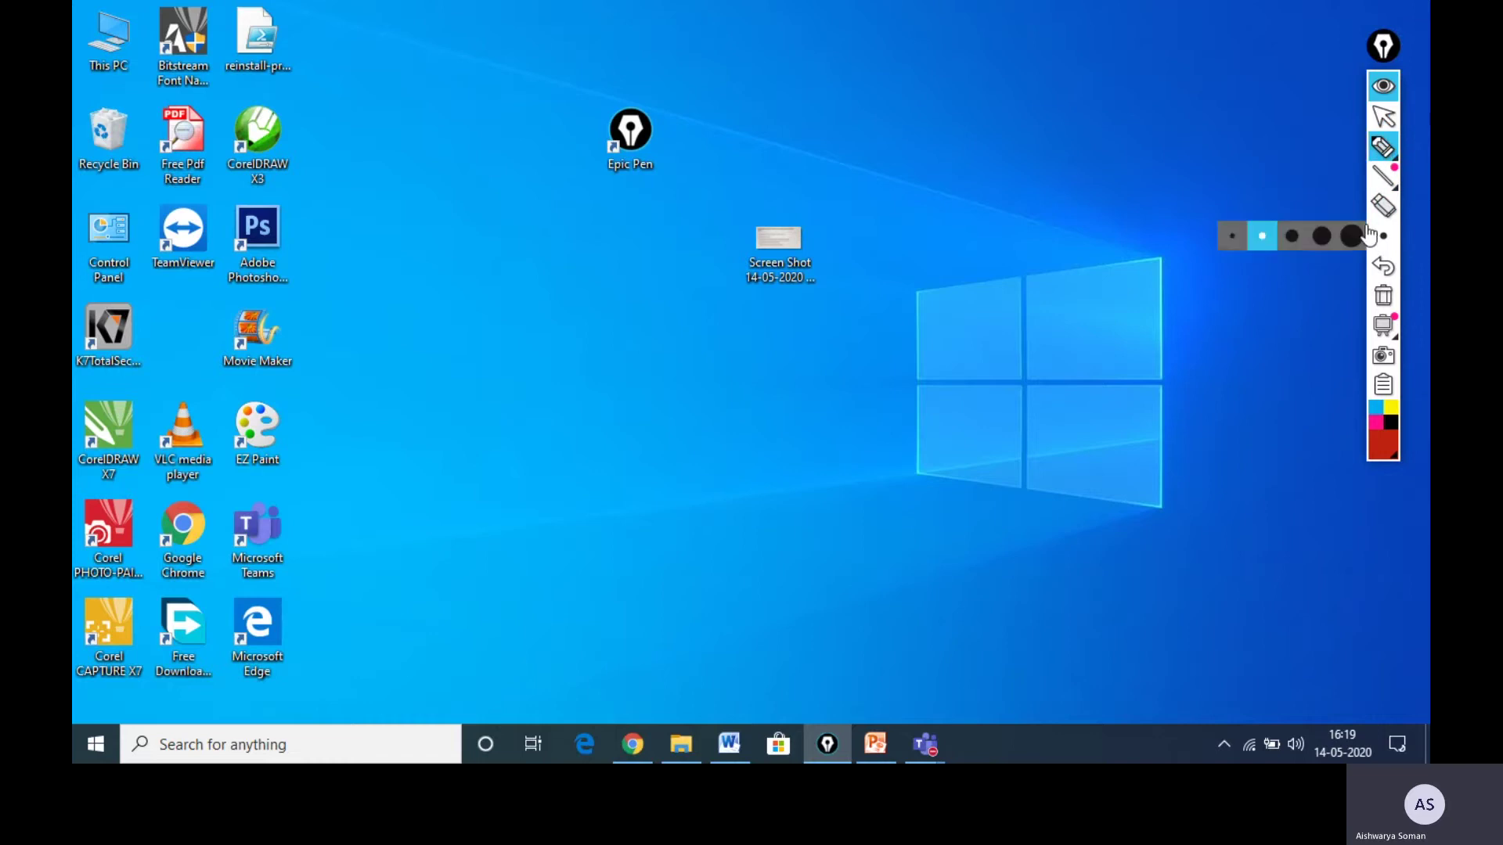
pyautogui.click(1291, 235)
pyautogui.moveTo(929, 147); pyautogui.dragTo(1104, 119)
pyautogui.moveTo(1070, 173)
pyautogui.mouseDown()
pyautogui.moveTo(962, 213)
pyautogui.moveTo(1156, 190)
pyautogui.moveTo(977, 331)
pyautogui.moveTo(1130, 343)
pyautogui.moveTo(1025, 441)
pyautogui.moveTo(1068, 529)
pyautogui.moveTo(1144, 544)
pyautogui.mouseUp()
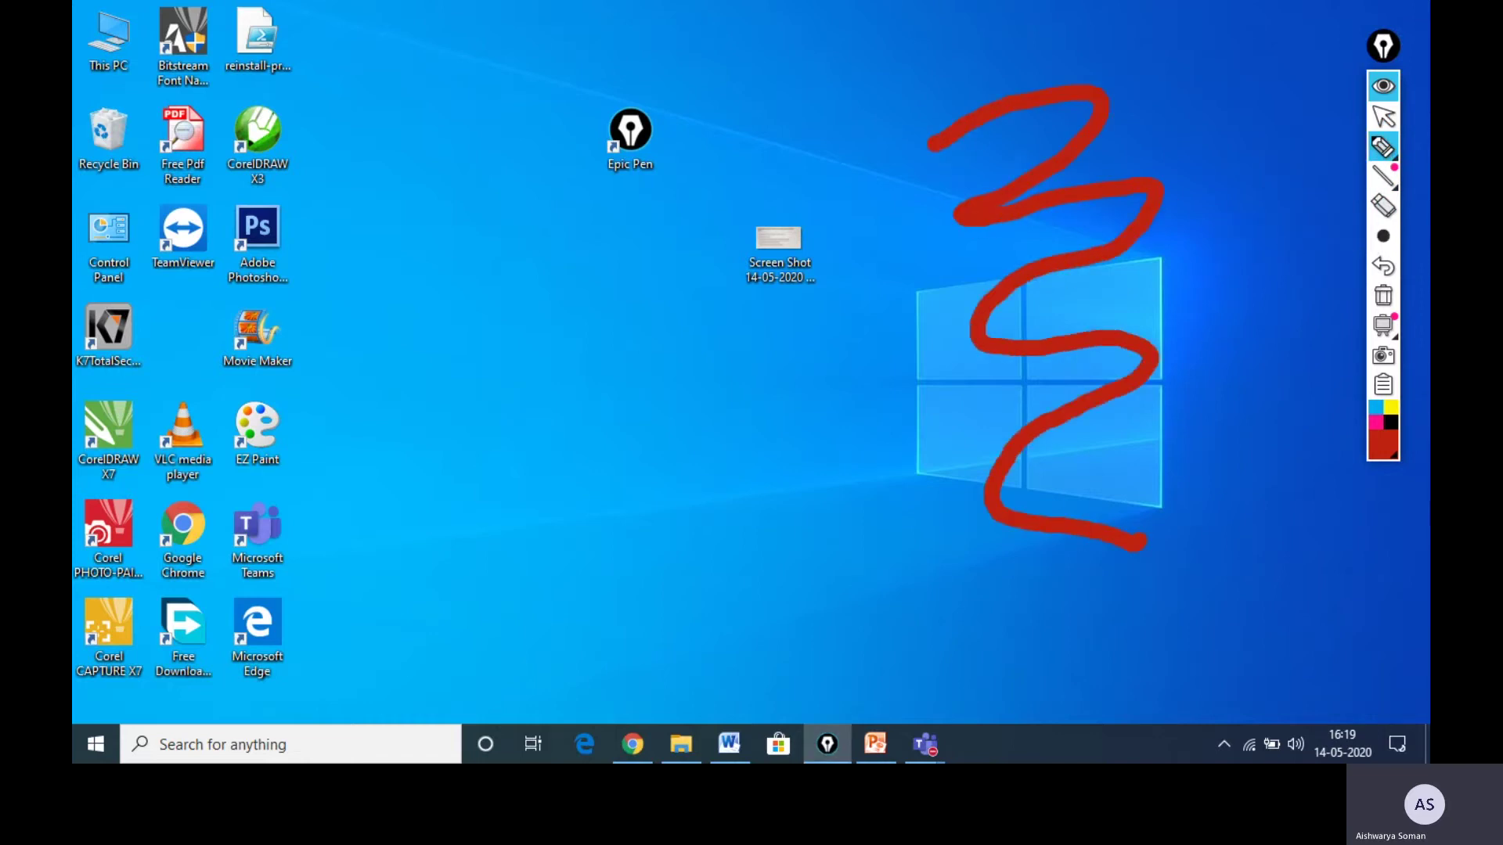
pyautogui.click(1383, 296)
# Set the pen back to the second smallest size, draw a test stroke down the desktop and clear it.
pyautogui.moveTo(1399, 252)
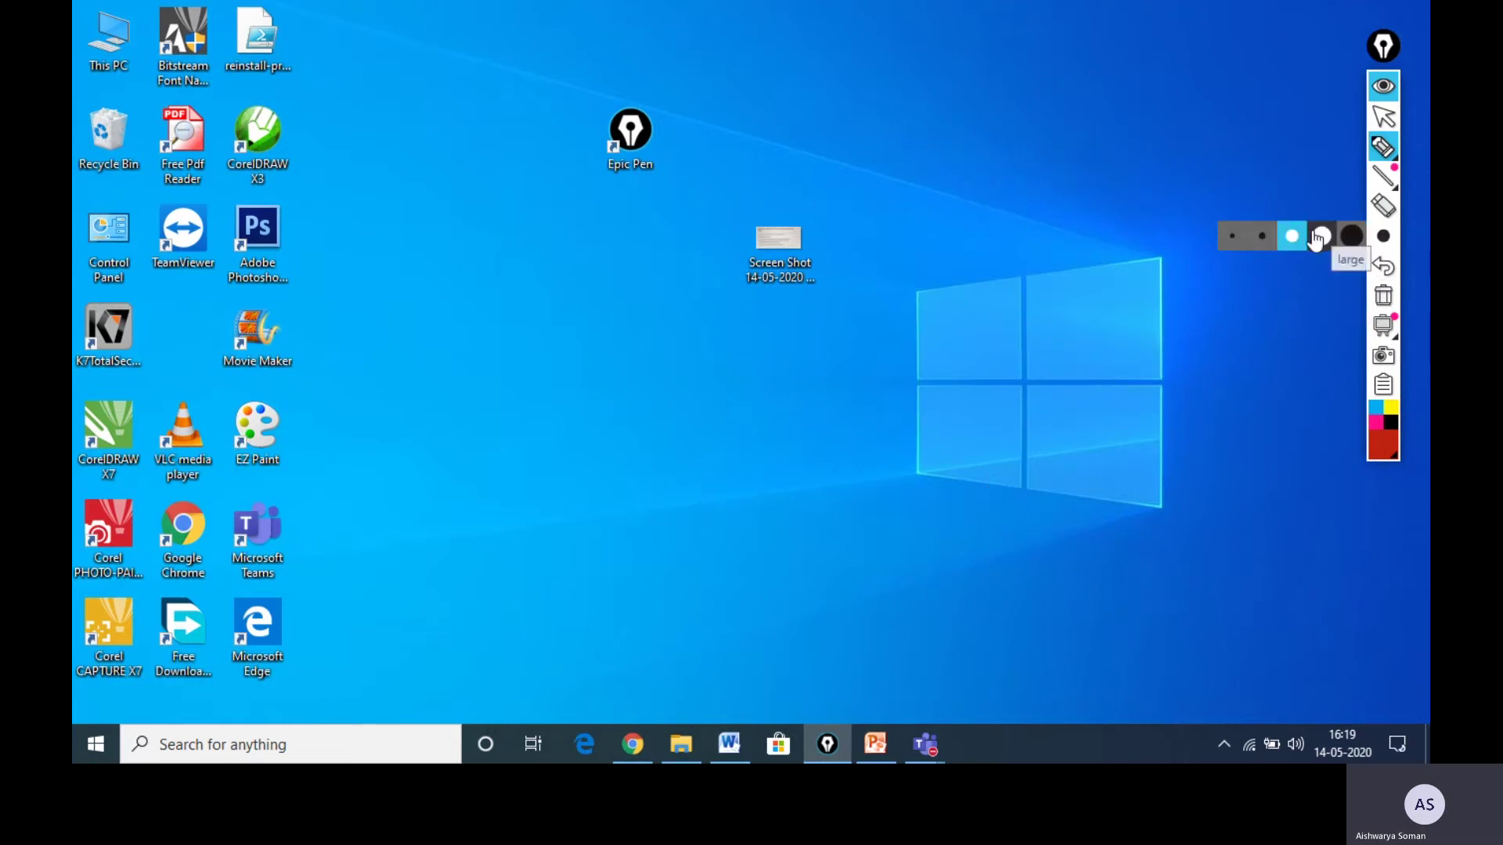
pyautogui.click(1261, 238)
pyautogui.moveTo(1094, 177)
pyautogui.mouseDown()
pyautogui.moveTo(1160, 179)
pyautogui.moveTo(1047, 436)
pyautogui.moveTo(1088, 599)
pyautogui.mouseUp()
pyautogui.click(1382, 295)
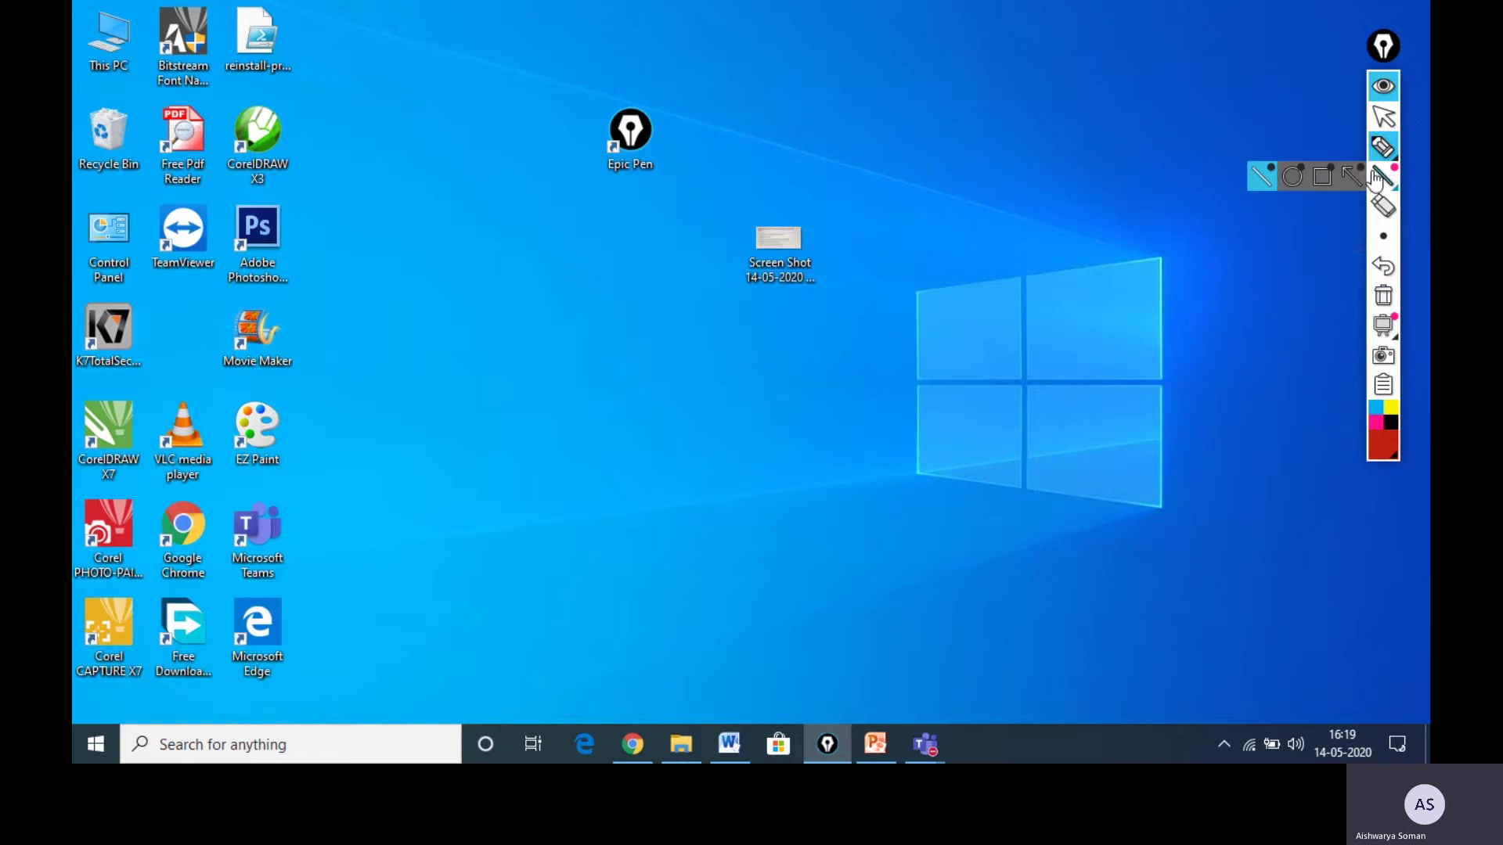
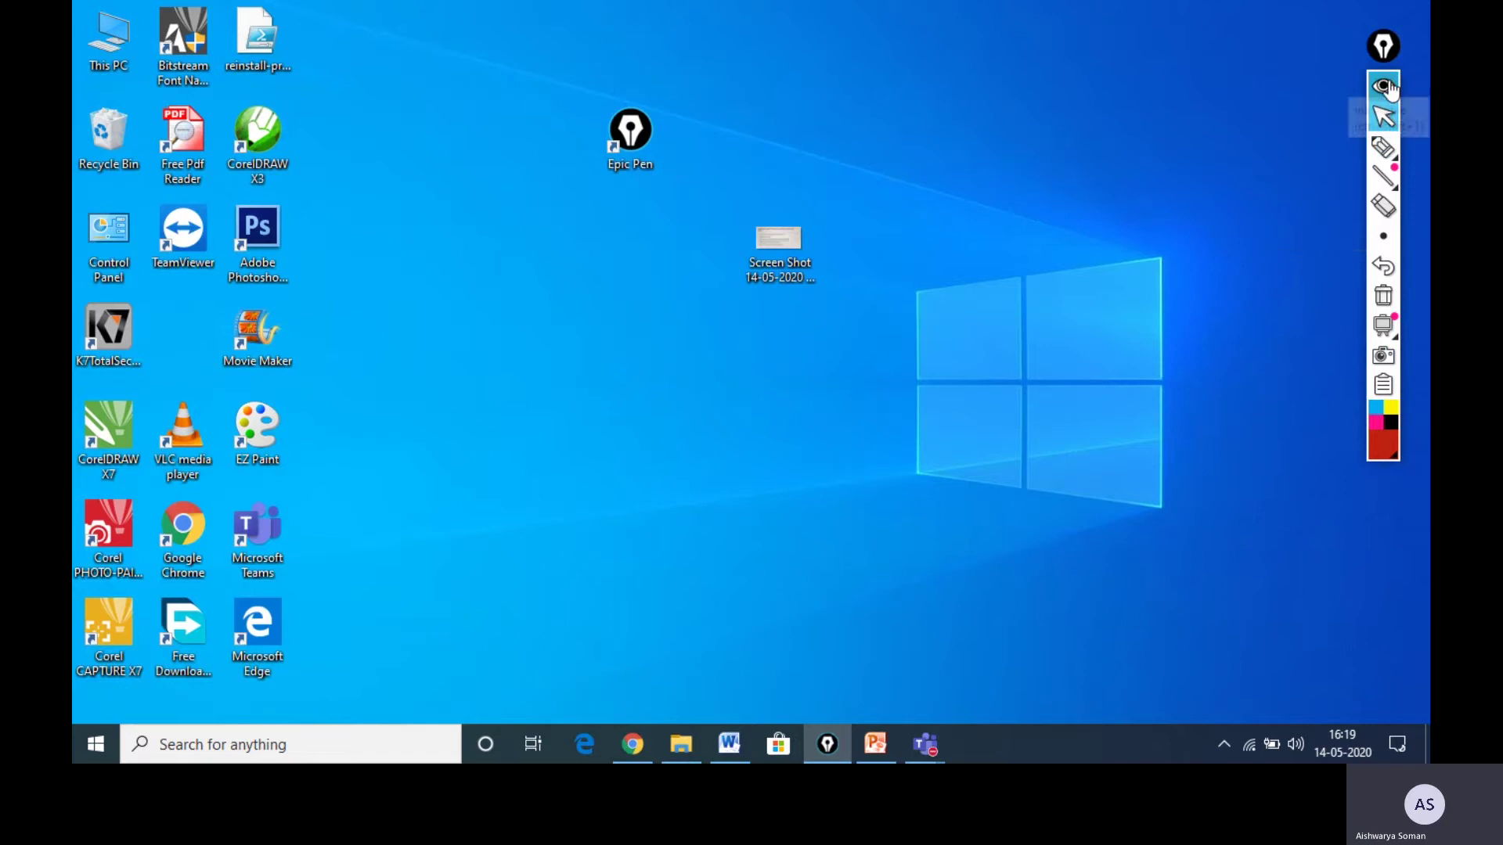
# Collapse the Epic Pen toolbar and play the mask video from the mask folder in File Explorer.
pyautogui.click(1386, 87)
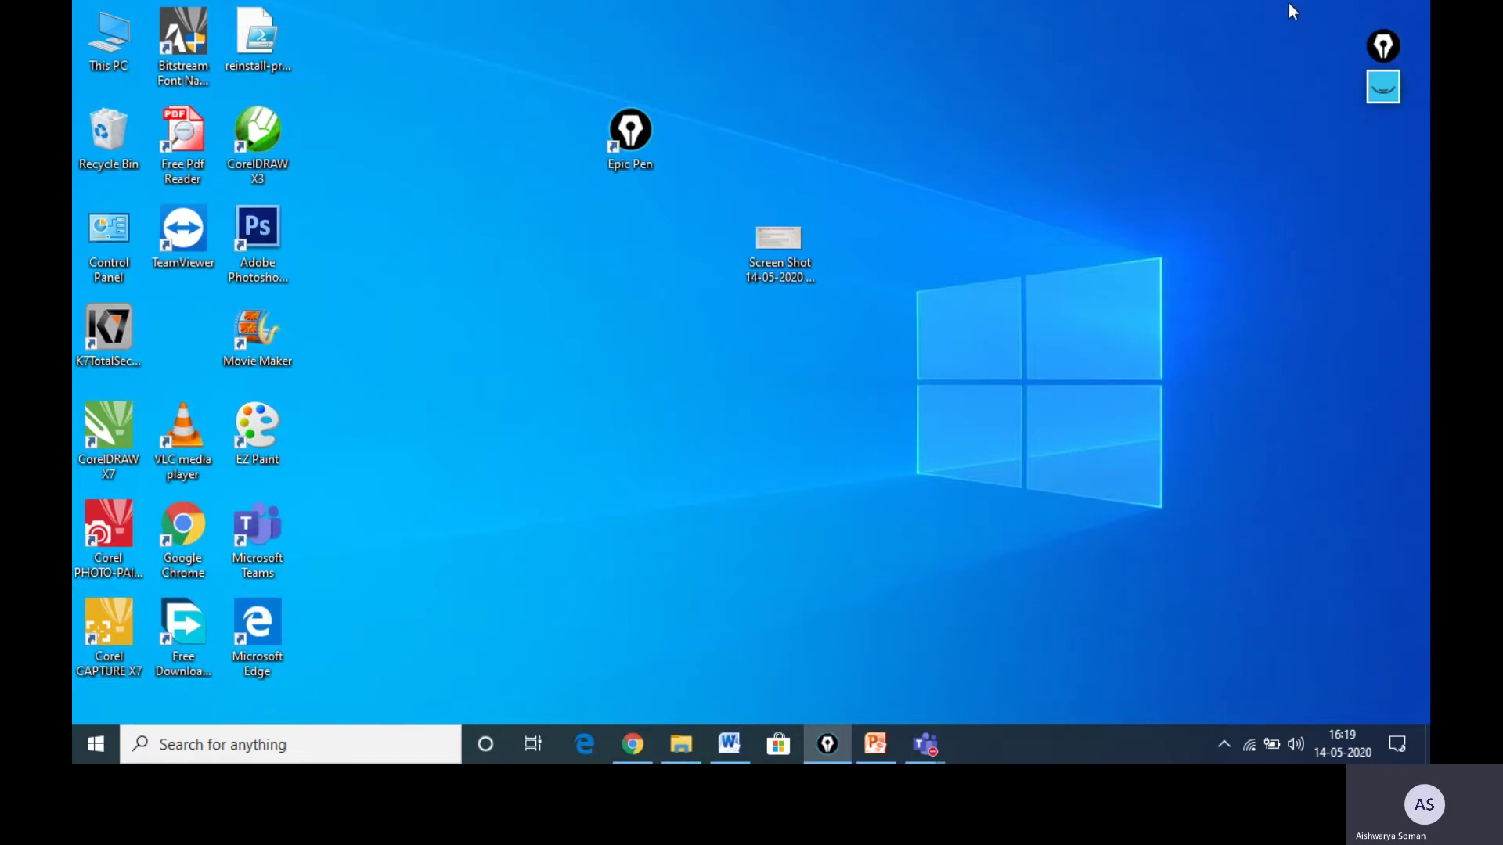
pyautogui.moveTo(1289, 1)
pyautogui.click(681, 744)
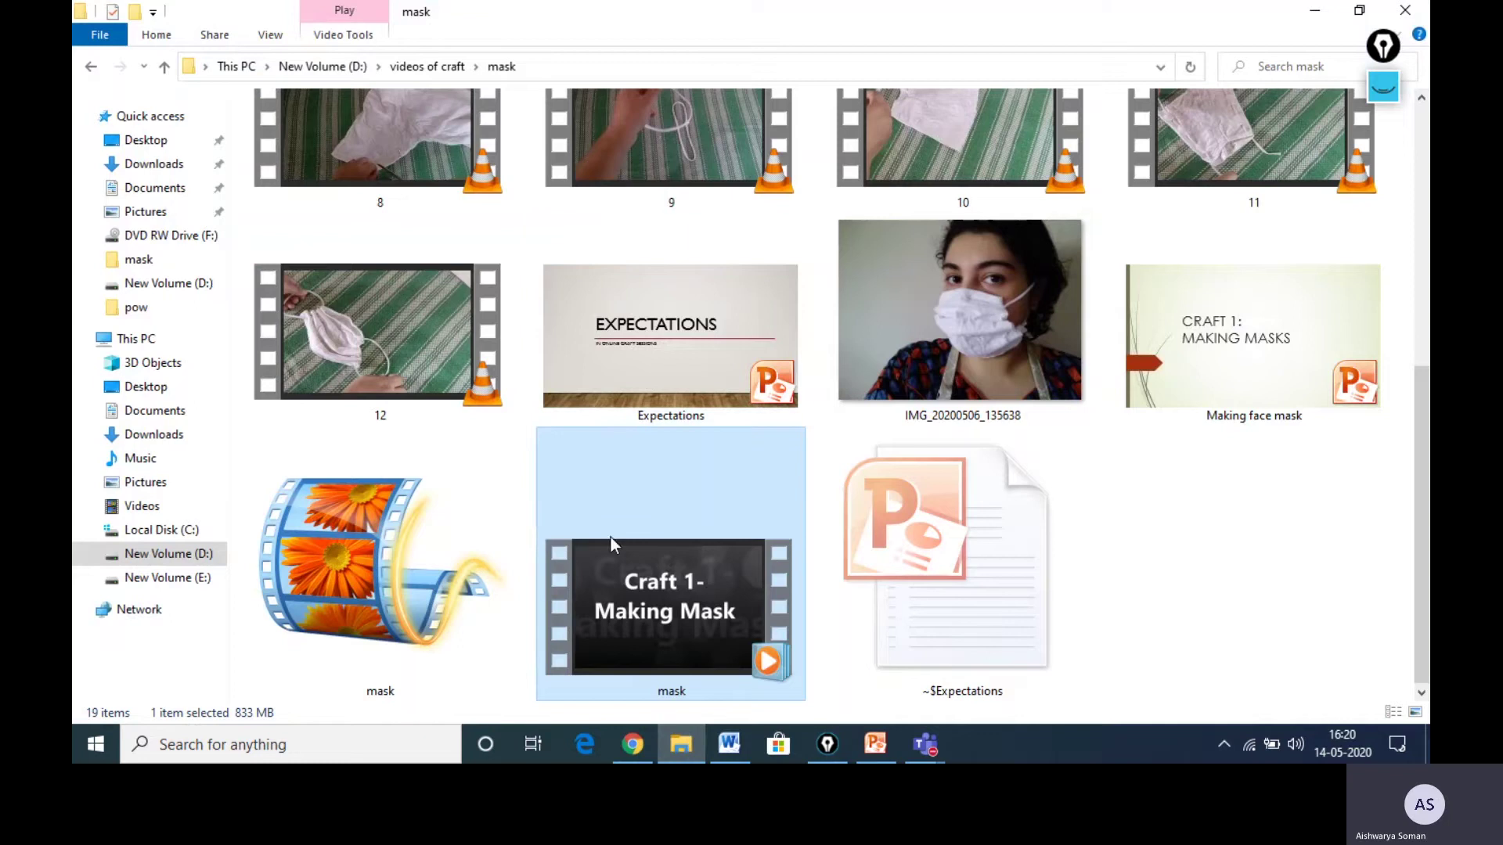
pyautogui.doubleClick(665, 631)
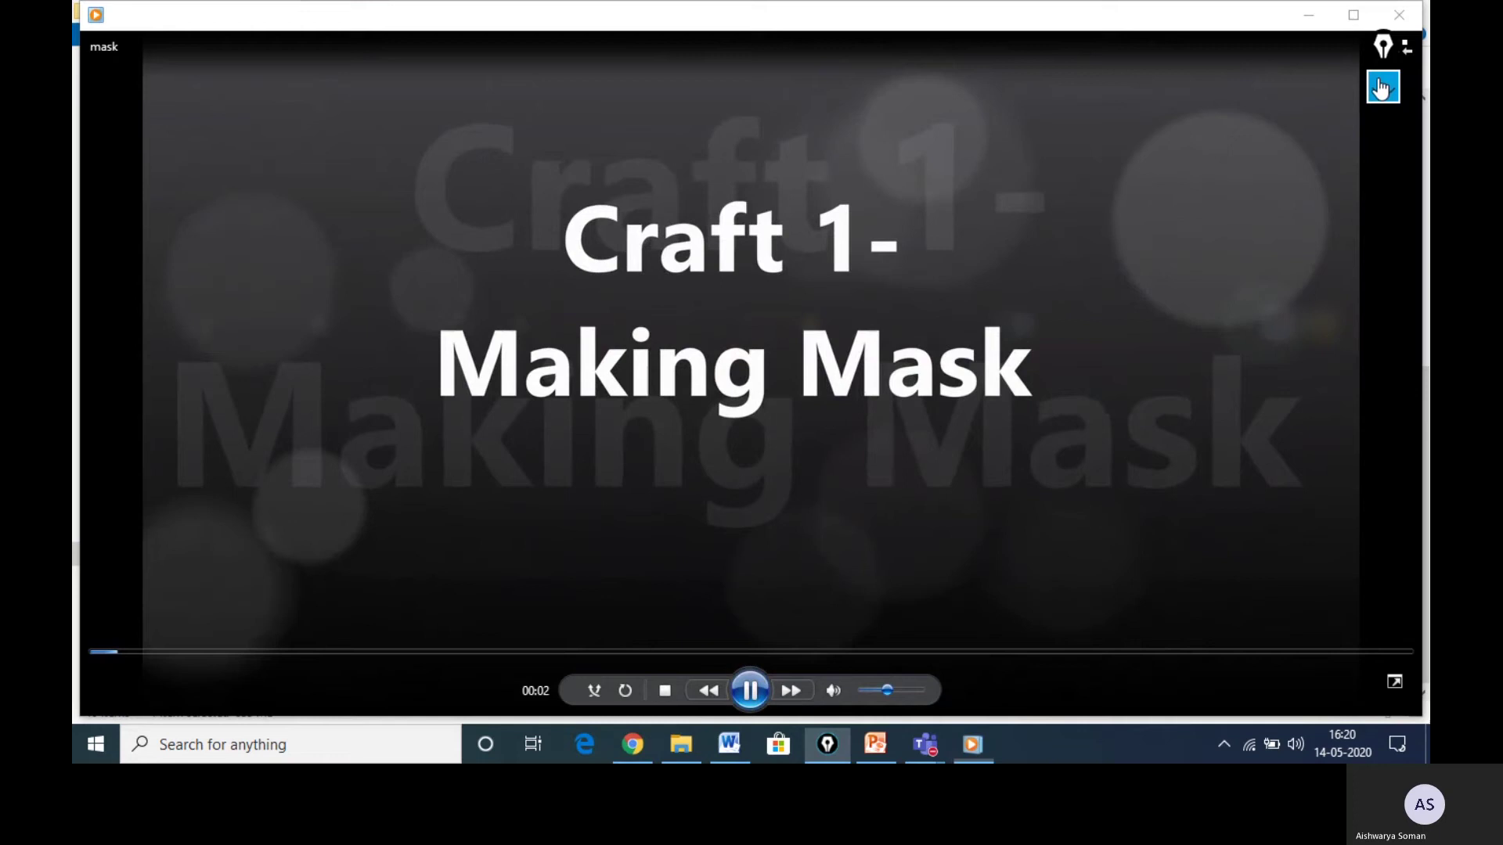
# Expand the Epic Pen toolbar, scribble a red zigzag over the playing video, clear it and return to cursor mode.
pyautogui.click(1383, 86)
pyautogui.click(1383, 147)
pyautogui.moveTo(965, 108); pyautogui.dragTo(965, 296)
pyautogui.moveTo(864, 336)
pyautogui.mouseDown()
pyautogui.moveTo(1077, 409)
pyautogui.moveTo(1080, 504)
pyautogui.mouseUp()
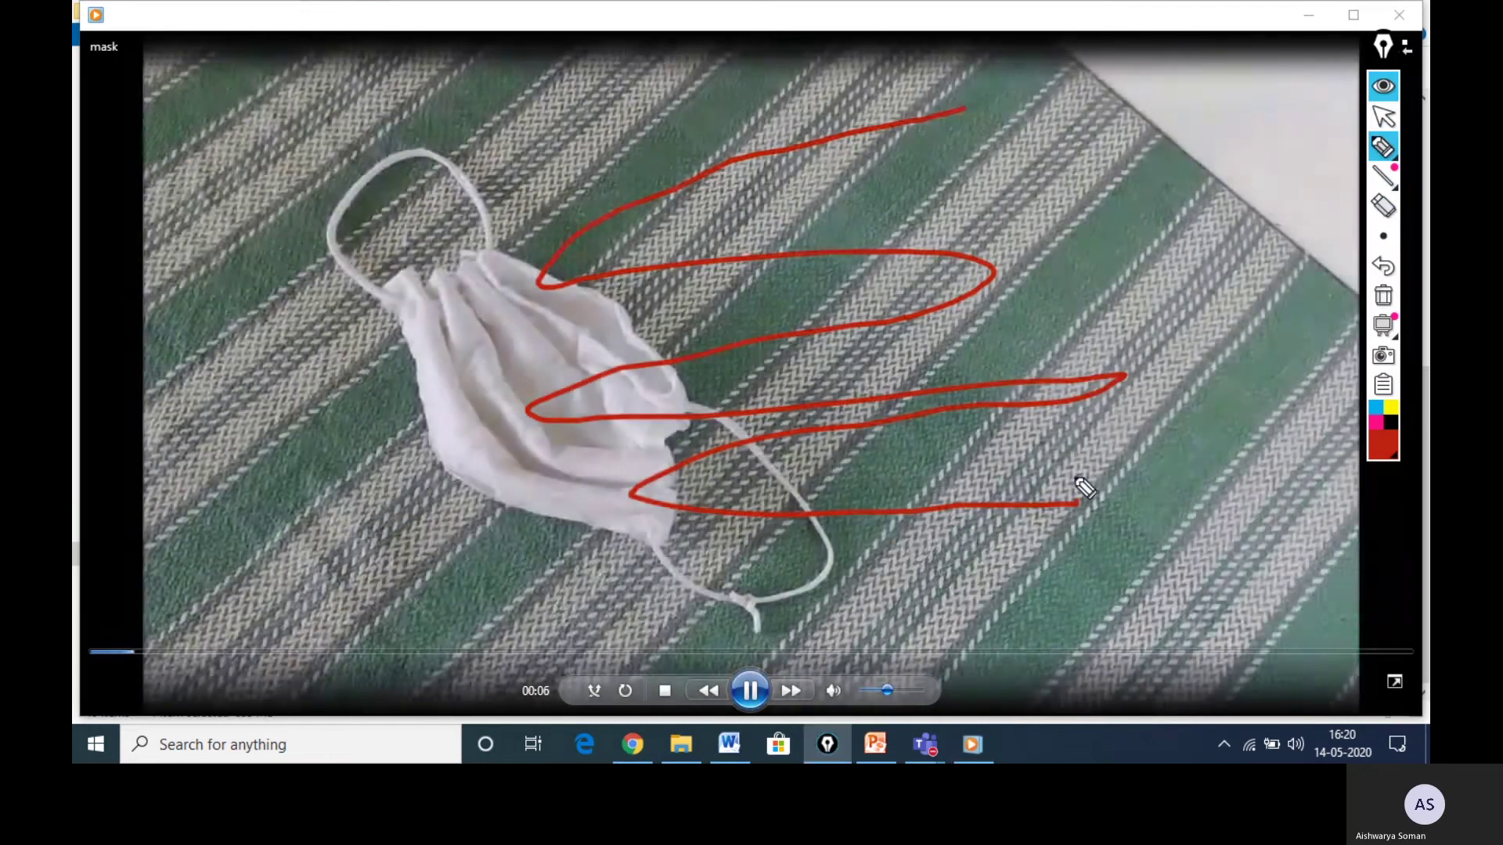
pyautogui.click(1382, 295)
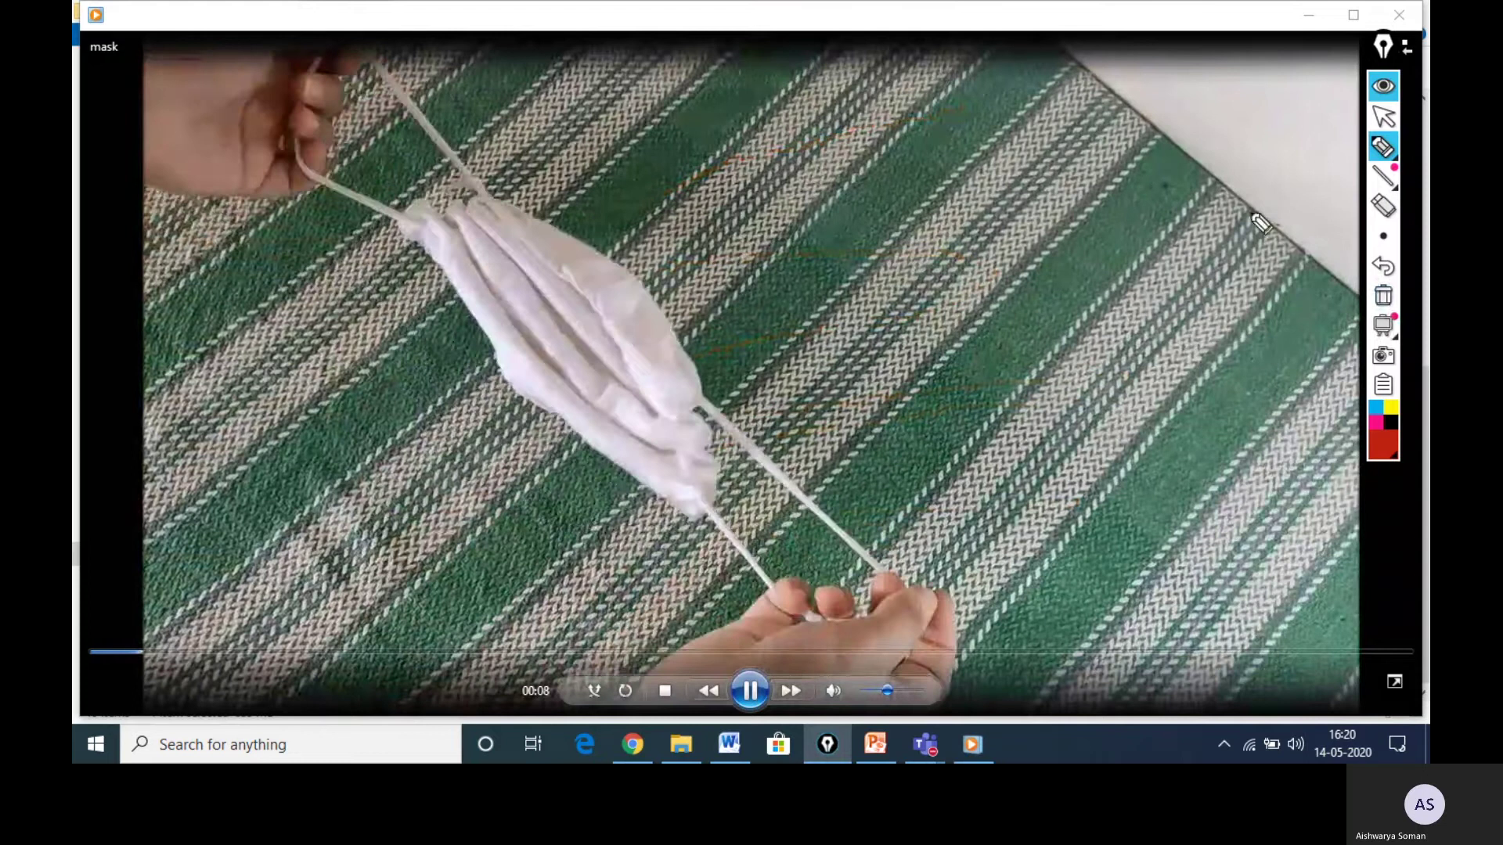
pyautogui.click(1383, 116)
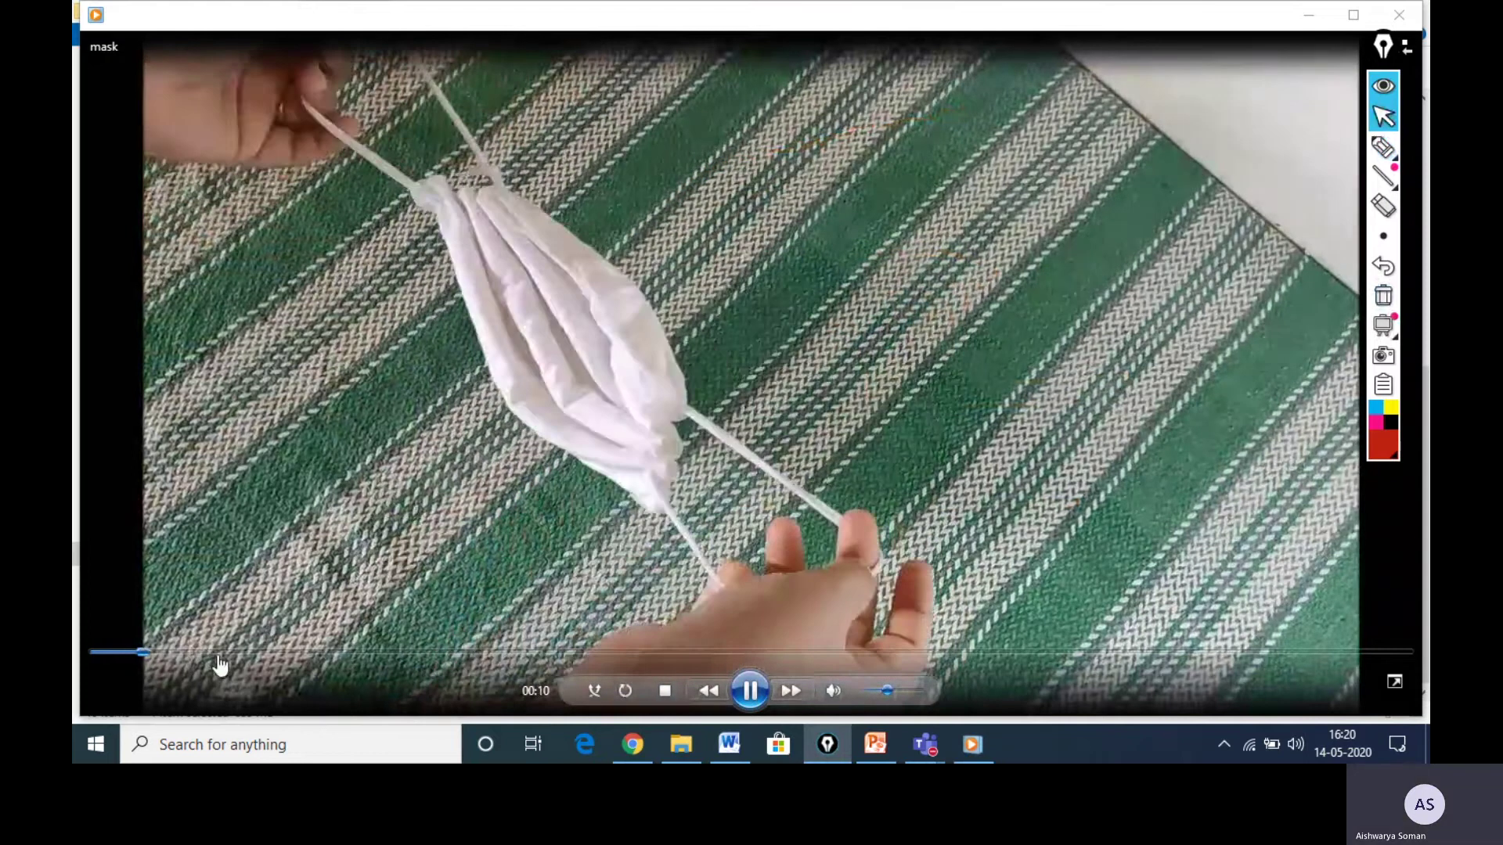
# Skip the video to about 00:26 and draw a red cutting line across the T-shirt's sleeve seam with the pen.
pyautogui.click(242, 652)
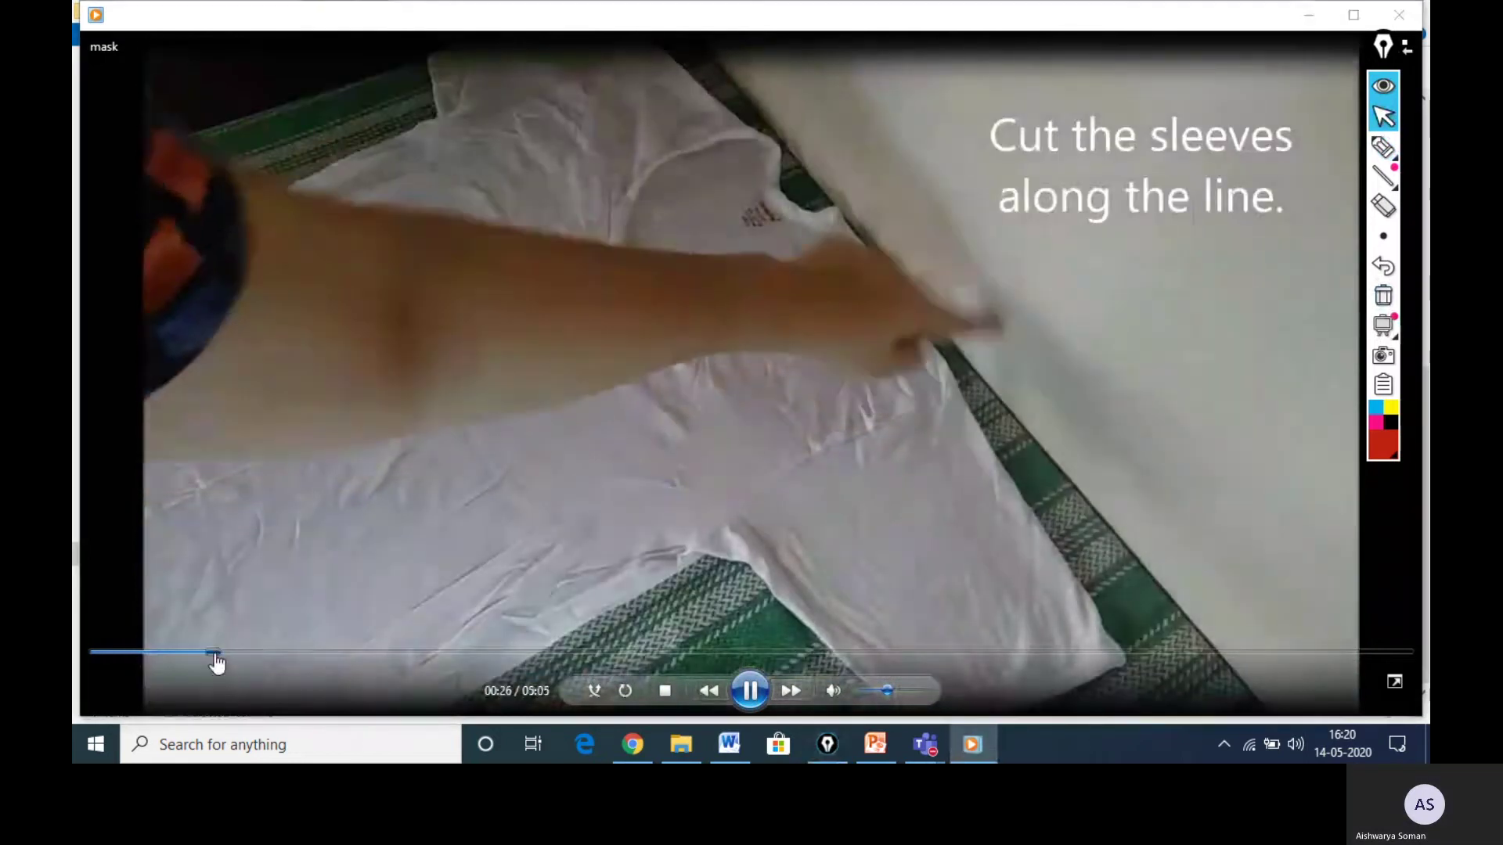
pyautogui.click(216, 652)
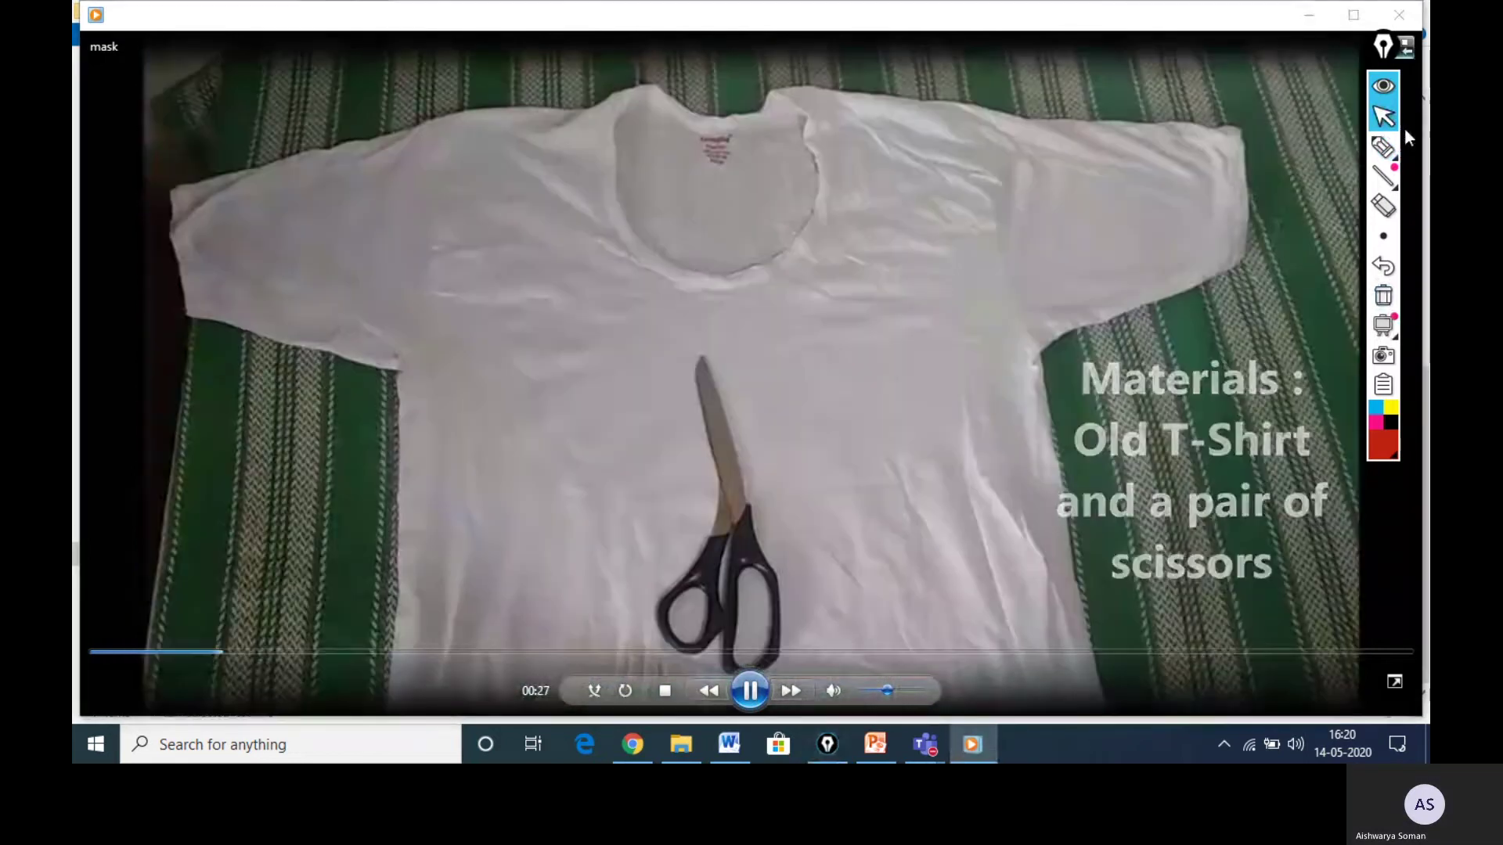
pyautogui.click(1383, 149)
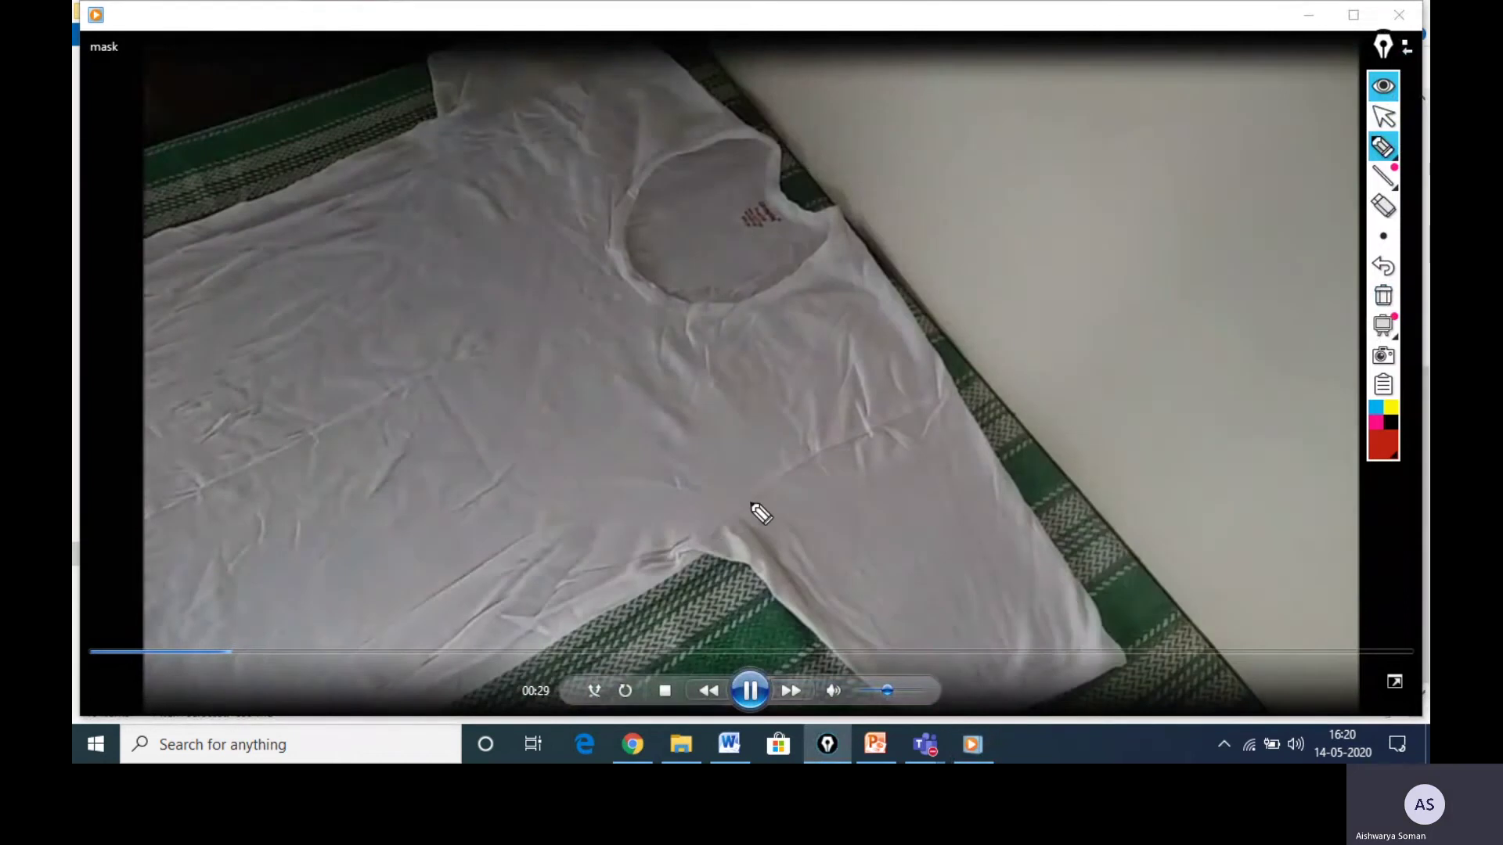
pyautogui.click(698, 549)
pyautogui.moveTo(698, 548)
pyautogui.mouseDown()
pyautogui.moveTo(820, 450)
pyautogui.moveTo(964, 391)
pyautogui.mouseUp()
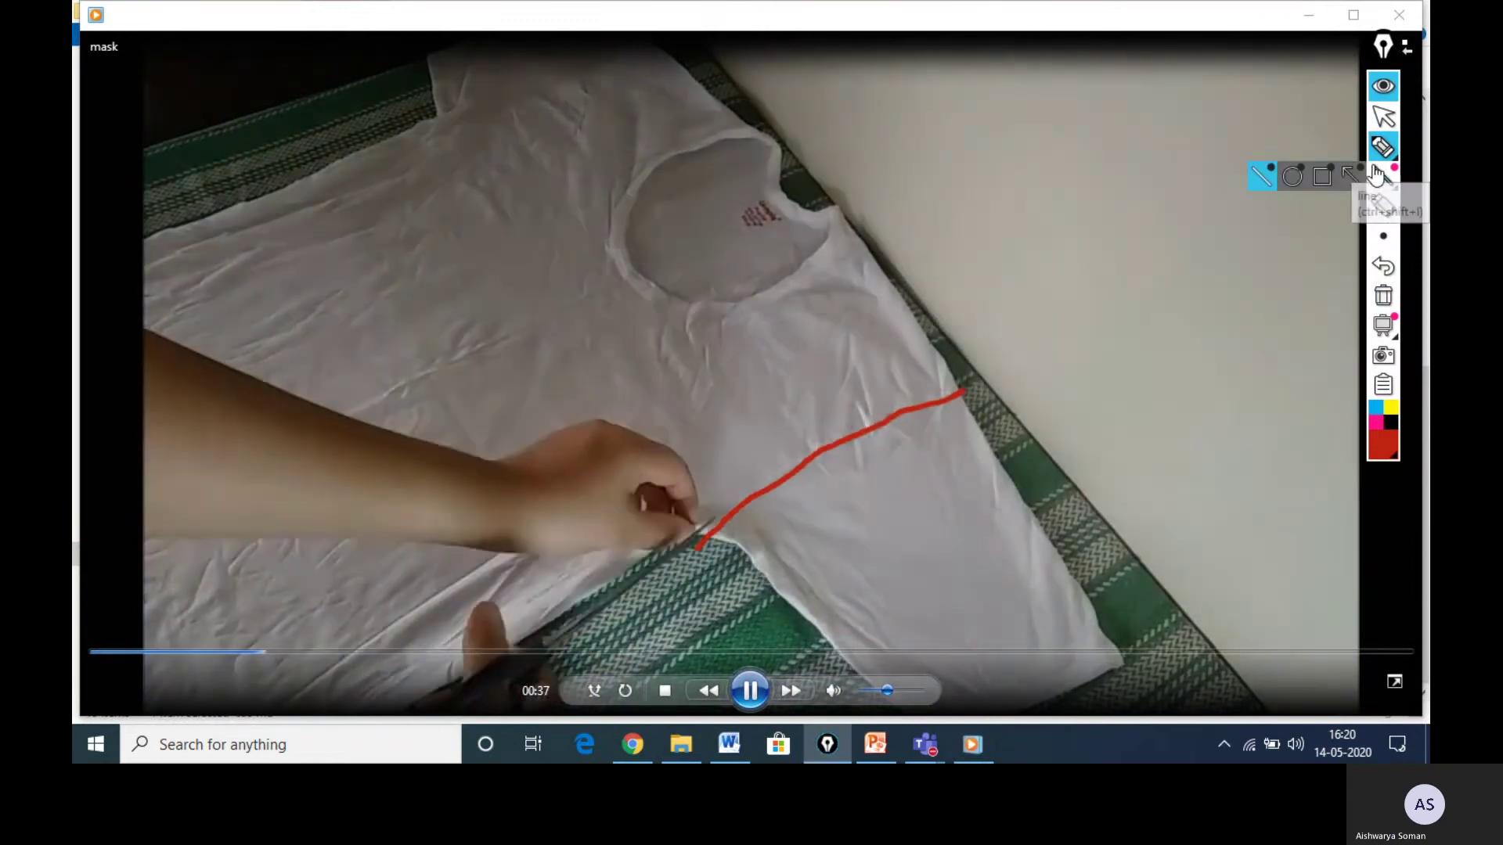
# Remove the red sleeve line, switch to cursor mode and collapse the Epic Pen toolbar.
pyautogui.click(1382, 208)
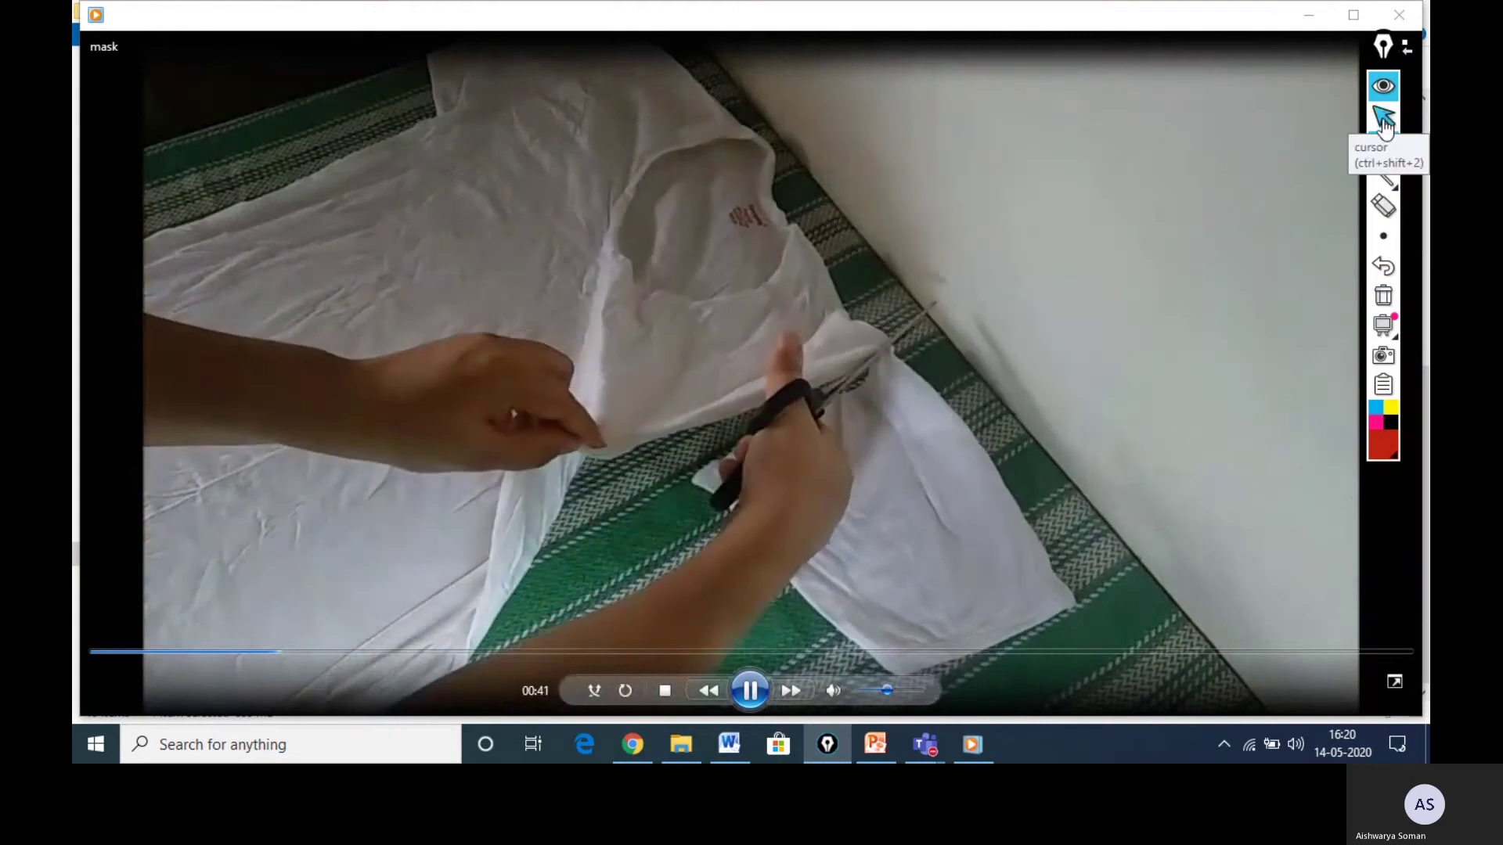
pyautogui.click(1381, 116)
pyautogui.click(1381, 88)
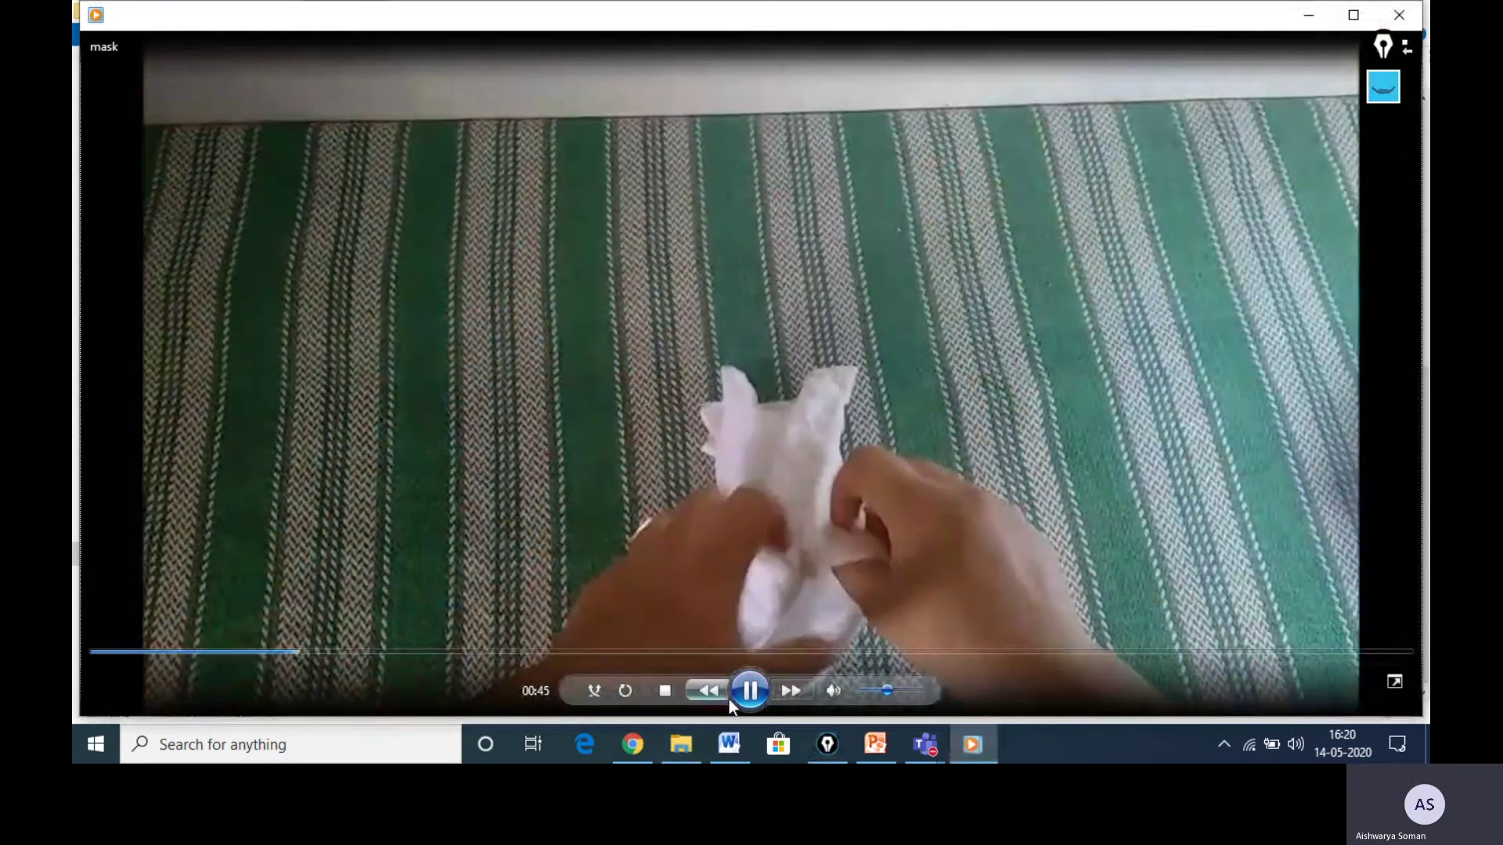
# Pause and close the mask video, minimize File Explorer and switch to the Epic Pen website in Chrome.
pyautogui.click(748, 690)
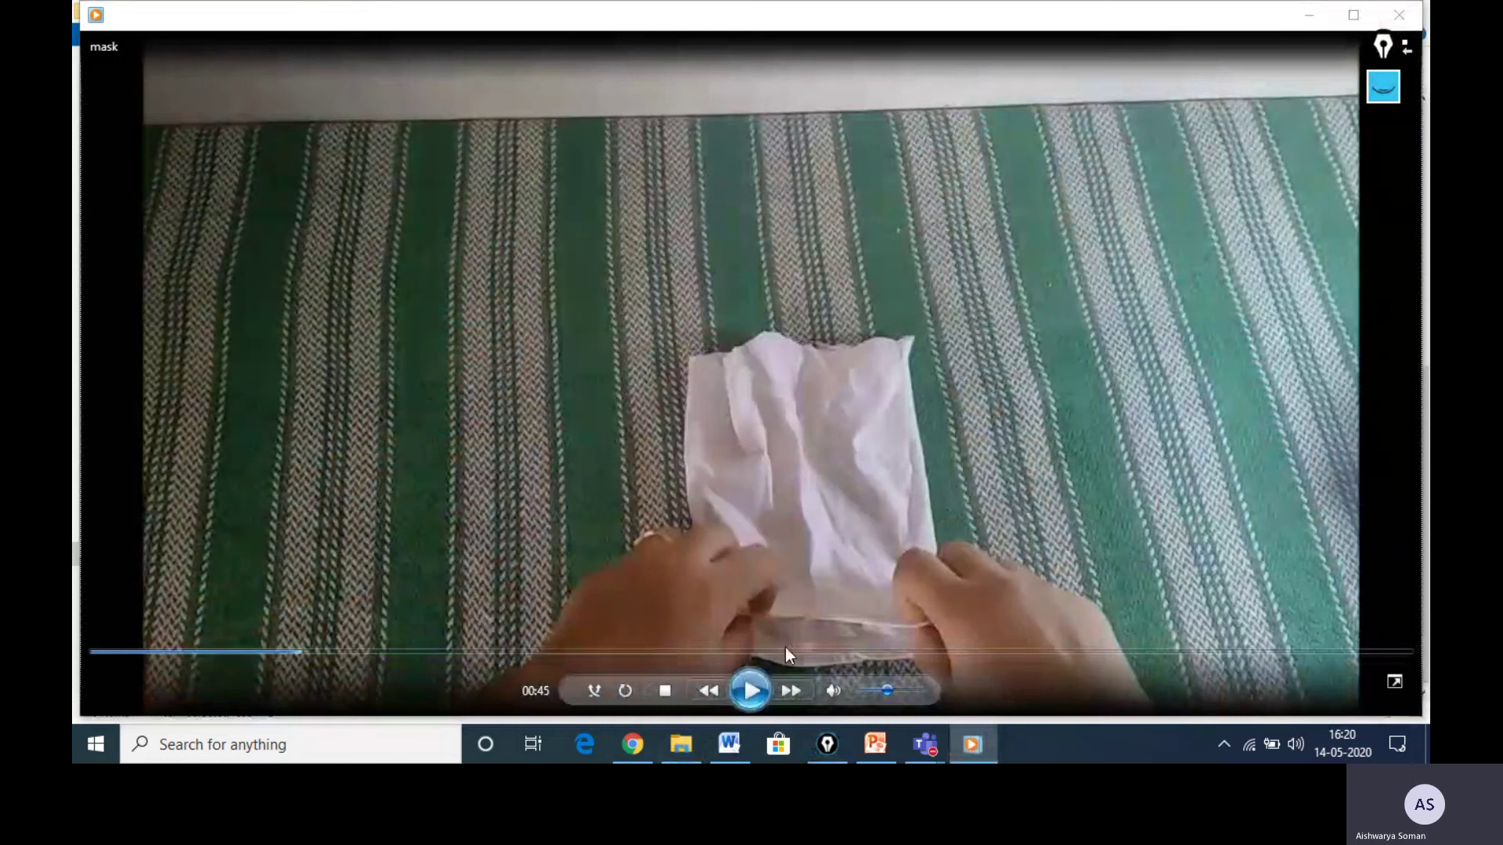
pyautogui.click(1398, 15)
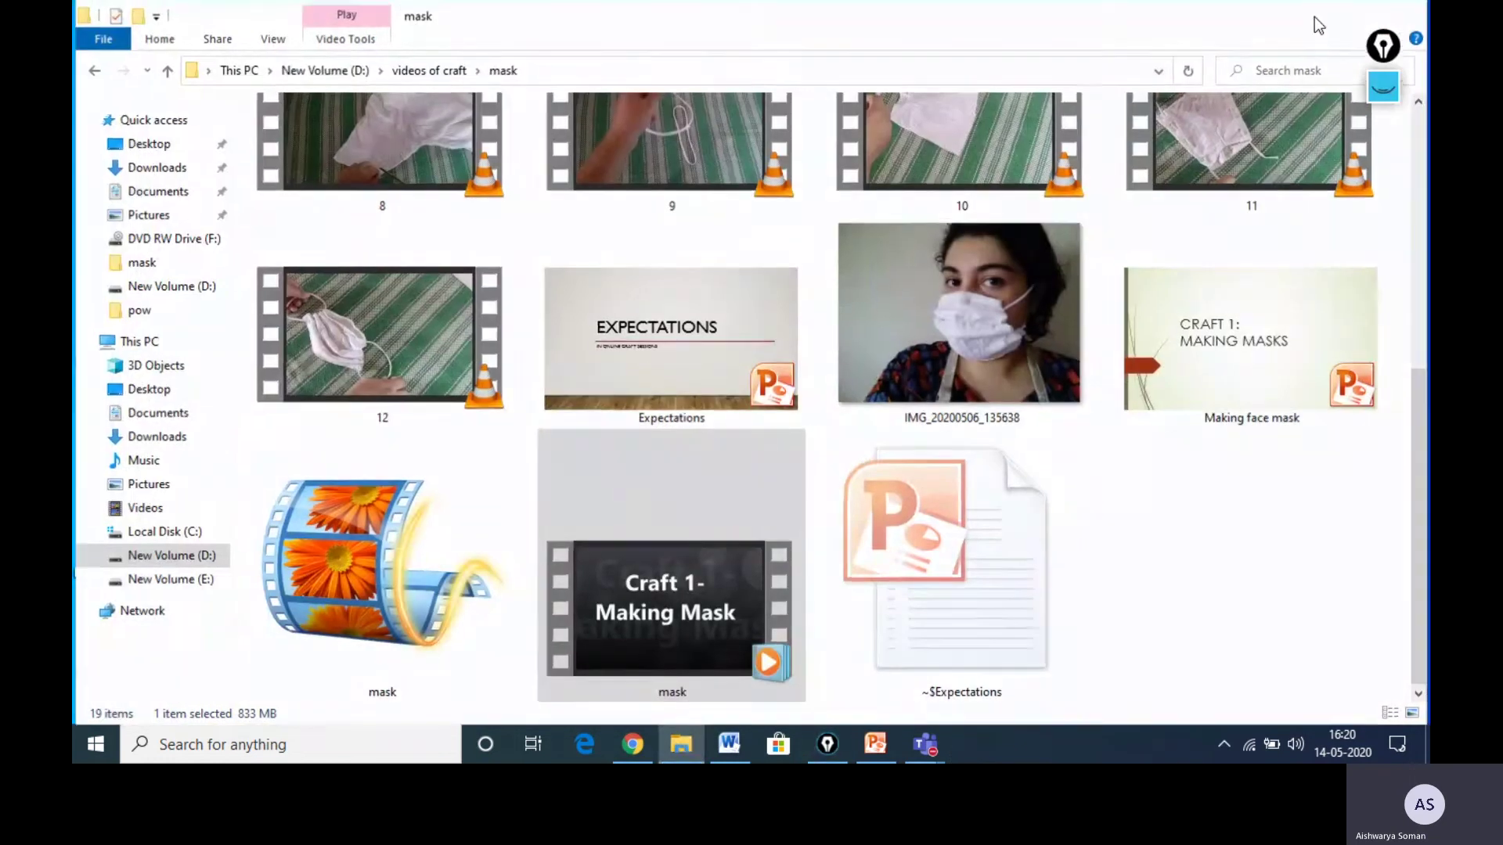
pyautogui.click(1318, 12)
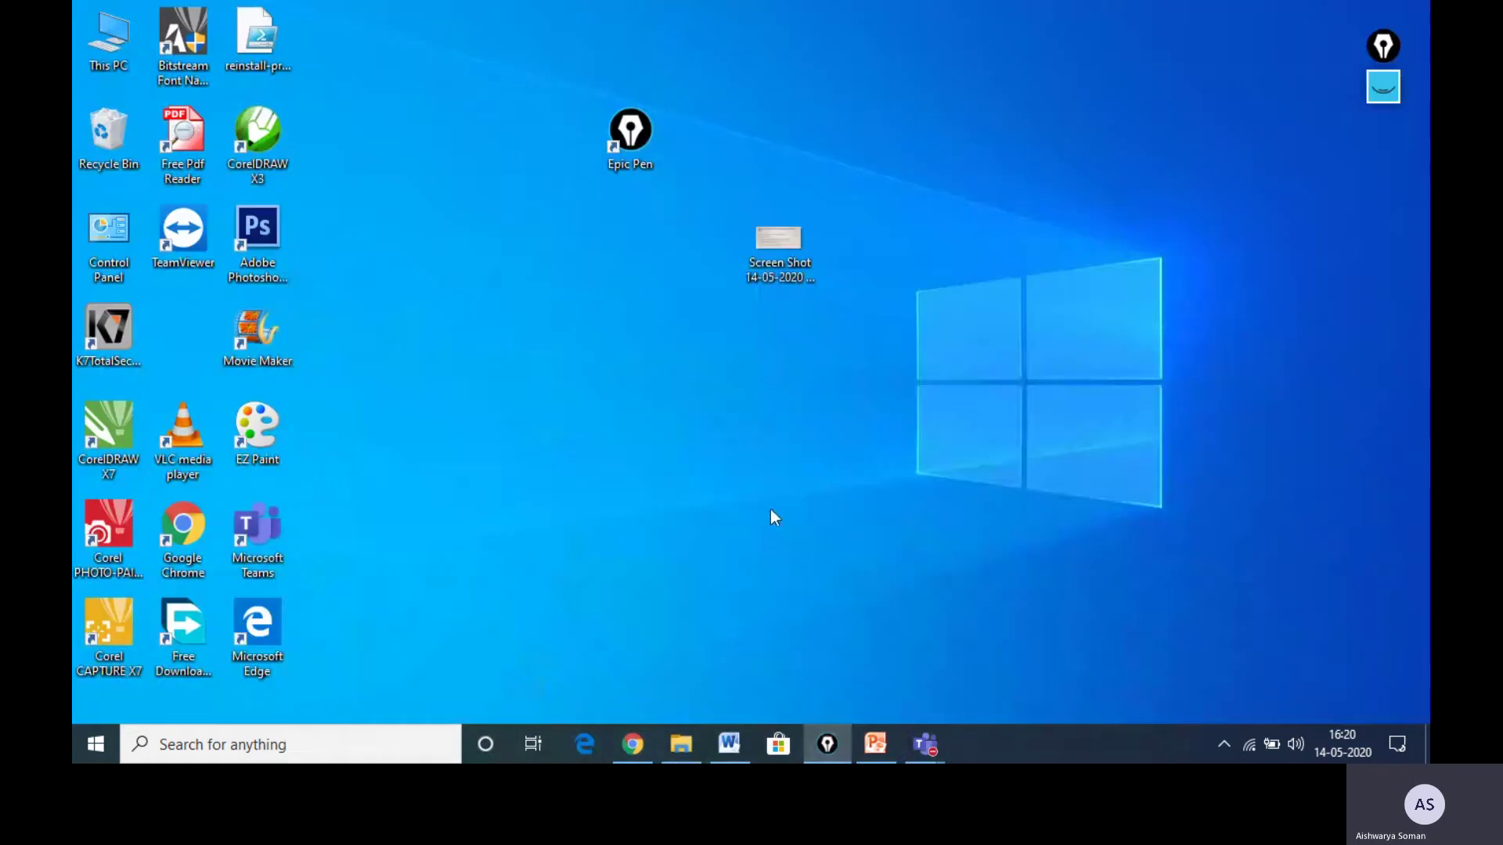
pyautogui.click(633, 744)
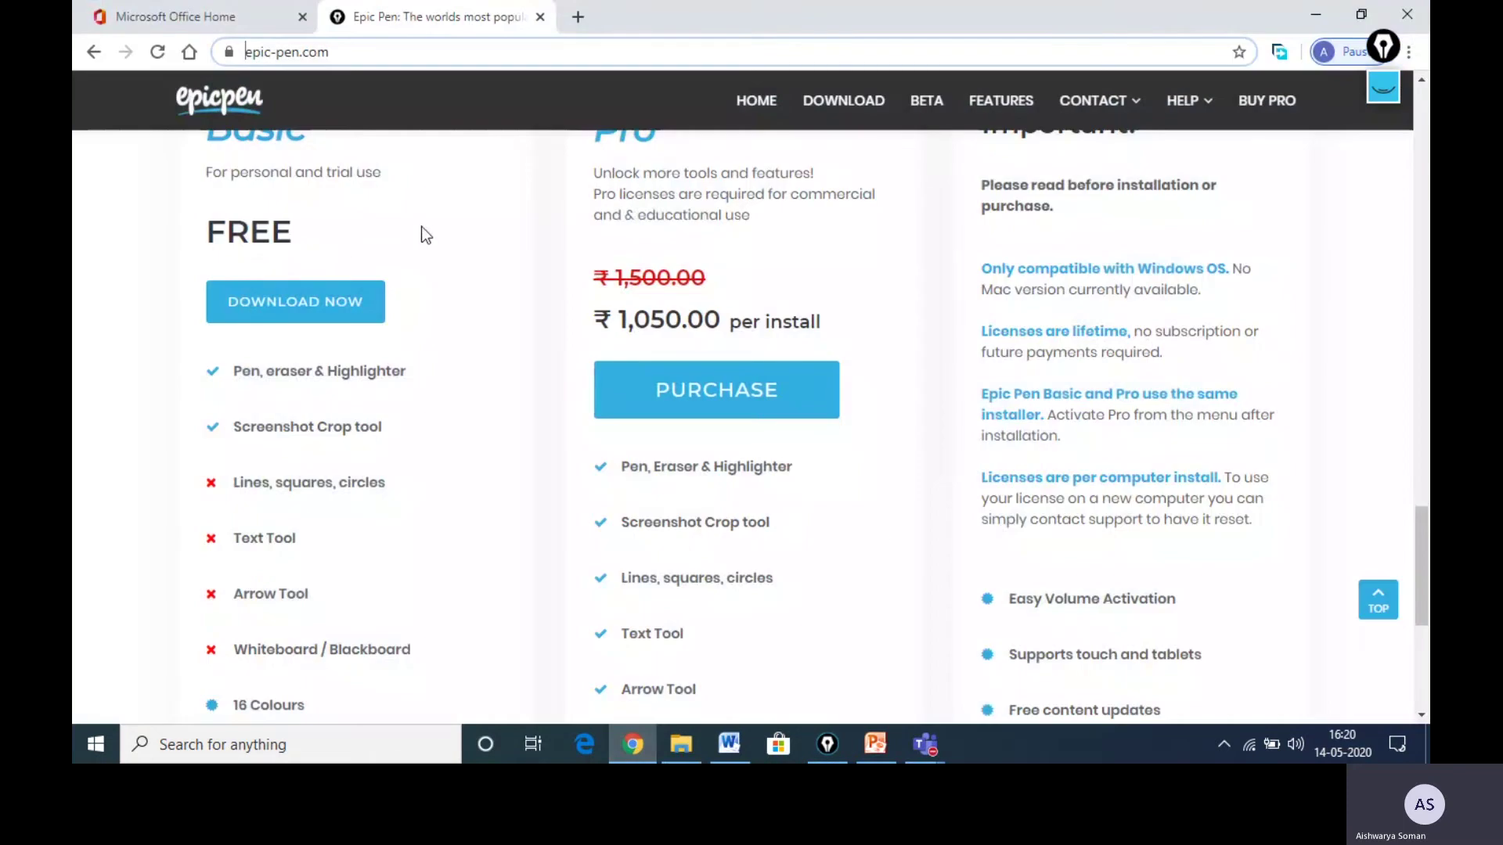
# Expand the Epic Pen toolbar, draw a red pen stroke over the pricing page, clear it and return to cursor mode.
pyautogui.click(1389, 100)
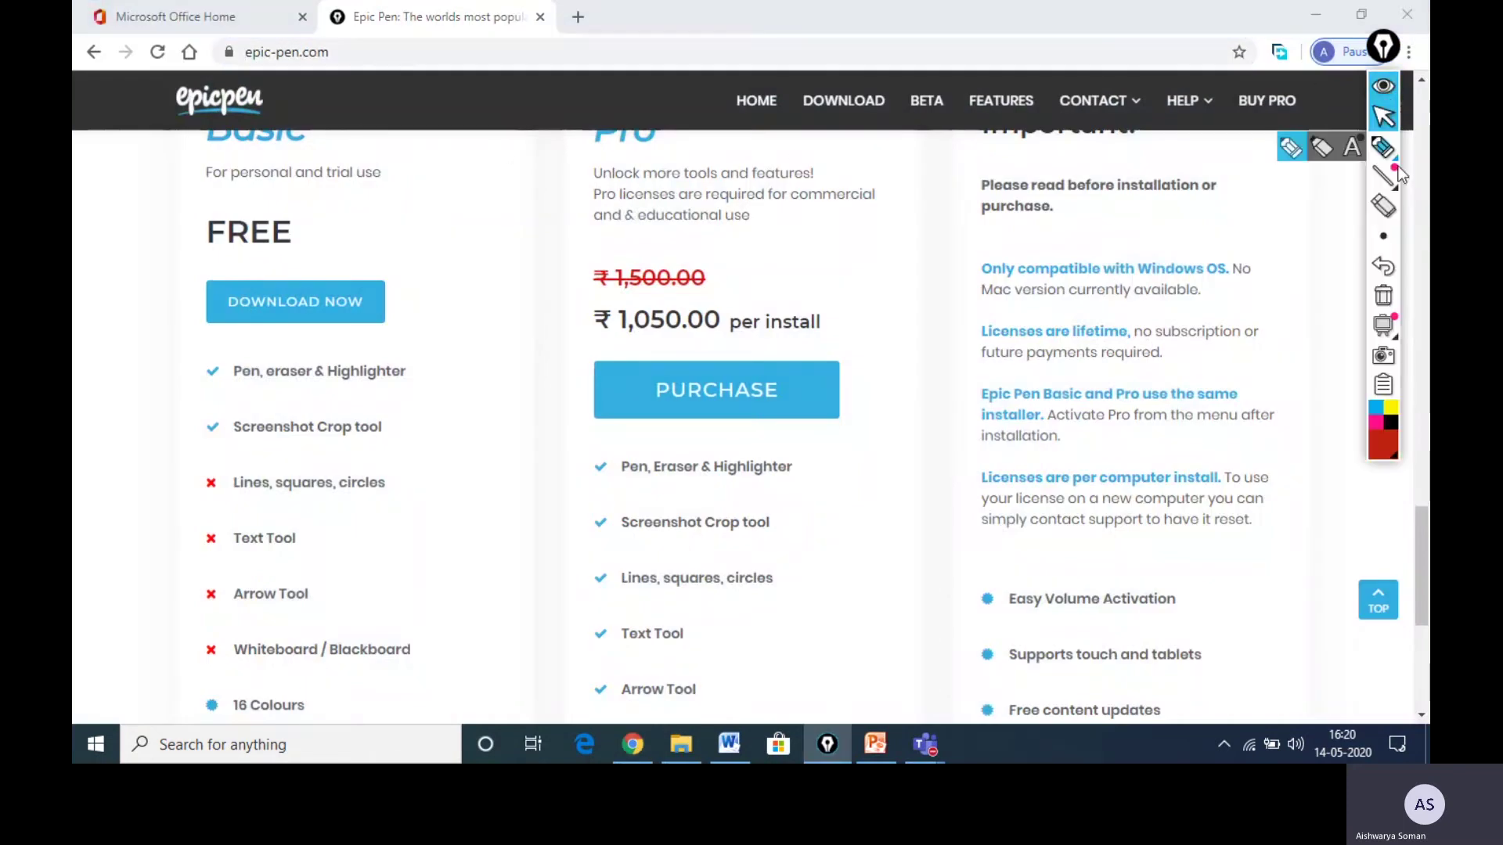
pyautogui.moveTo(889, 239)
pyautogui.mouseDown()
pyautogui.moveTo(942, 362)
pyautogui.moveTo(460, 439)
pyautogui.moveTo(858, 326)
pyautogui.moveTo(463, 358)
pyautogui.moveTo(496, 359)
pyautogui.moveTo(701, 614)
pyautogui.moveTo(872, 577)
pyautogui.mouseUp()
pyautogui.click(1383, 296)
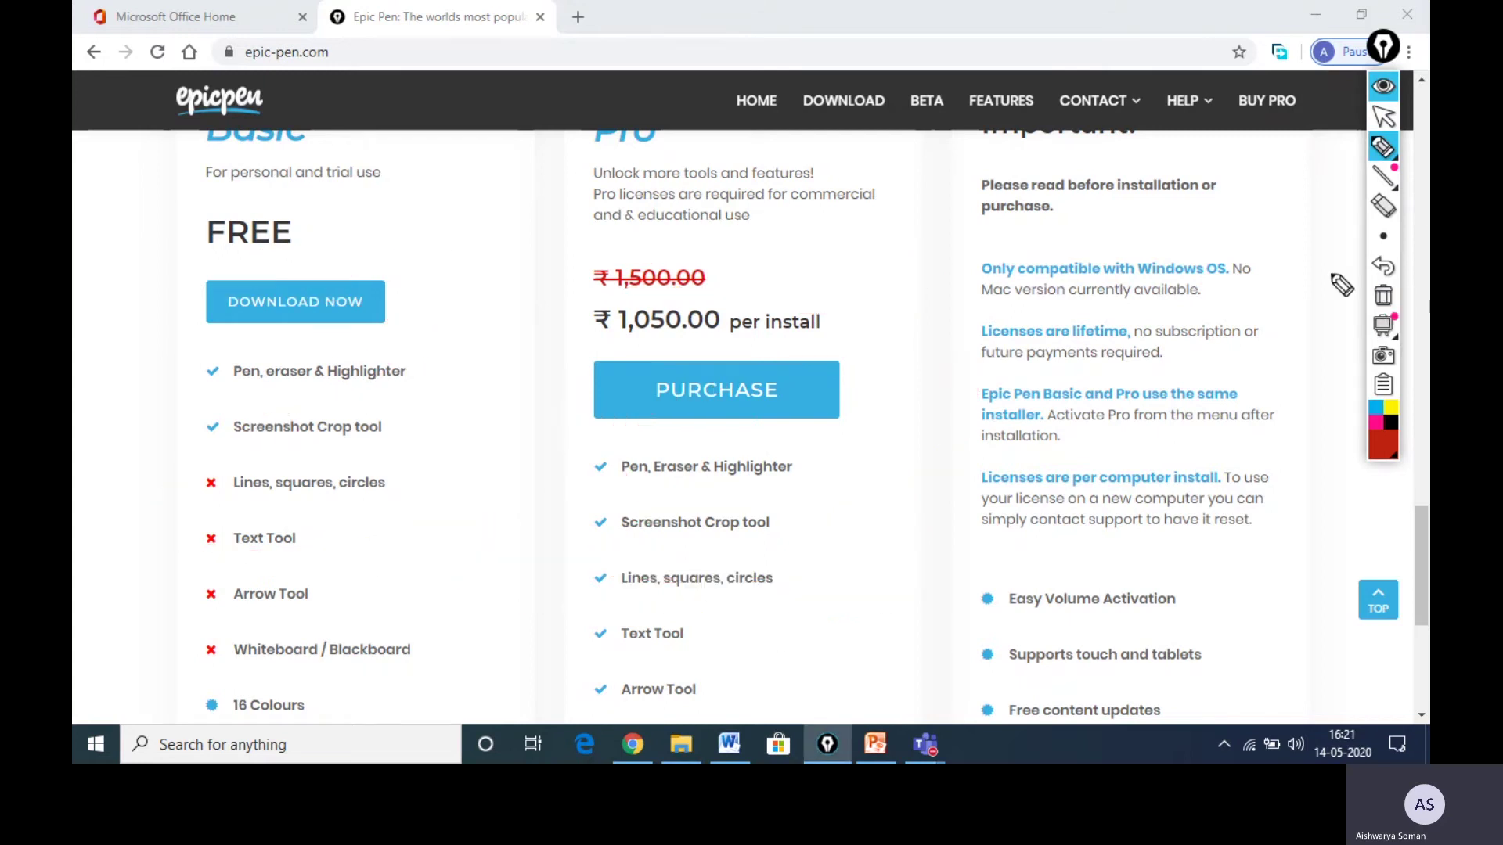
pyautogui.click(1384, 119)
# Open youtube.com in a new browser tab.
pyautogui.click(577, 16)
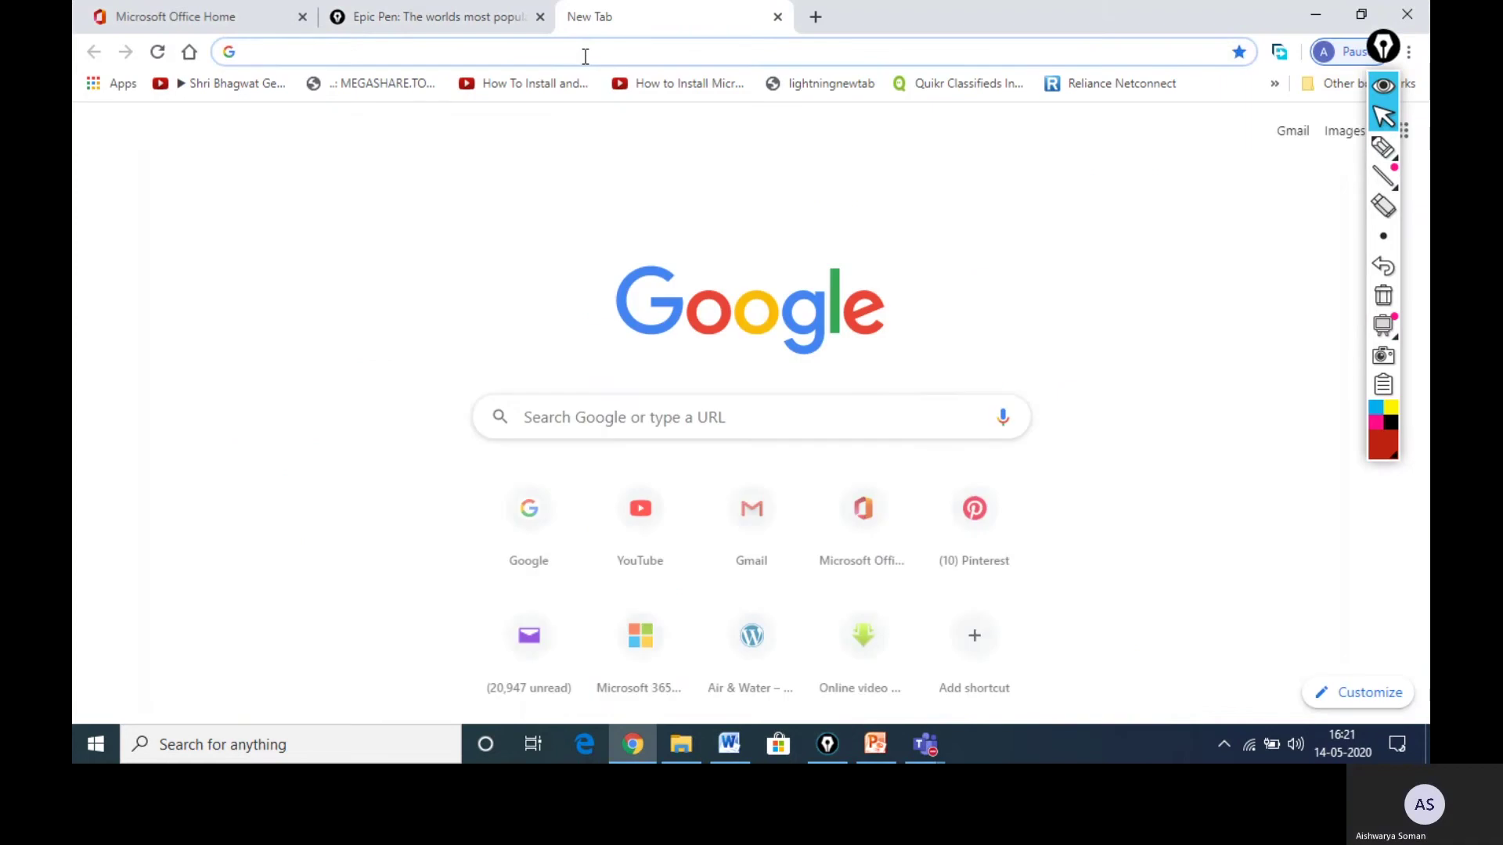
pyautogui.write('youtube.com')
pyautogui.press('Return')
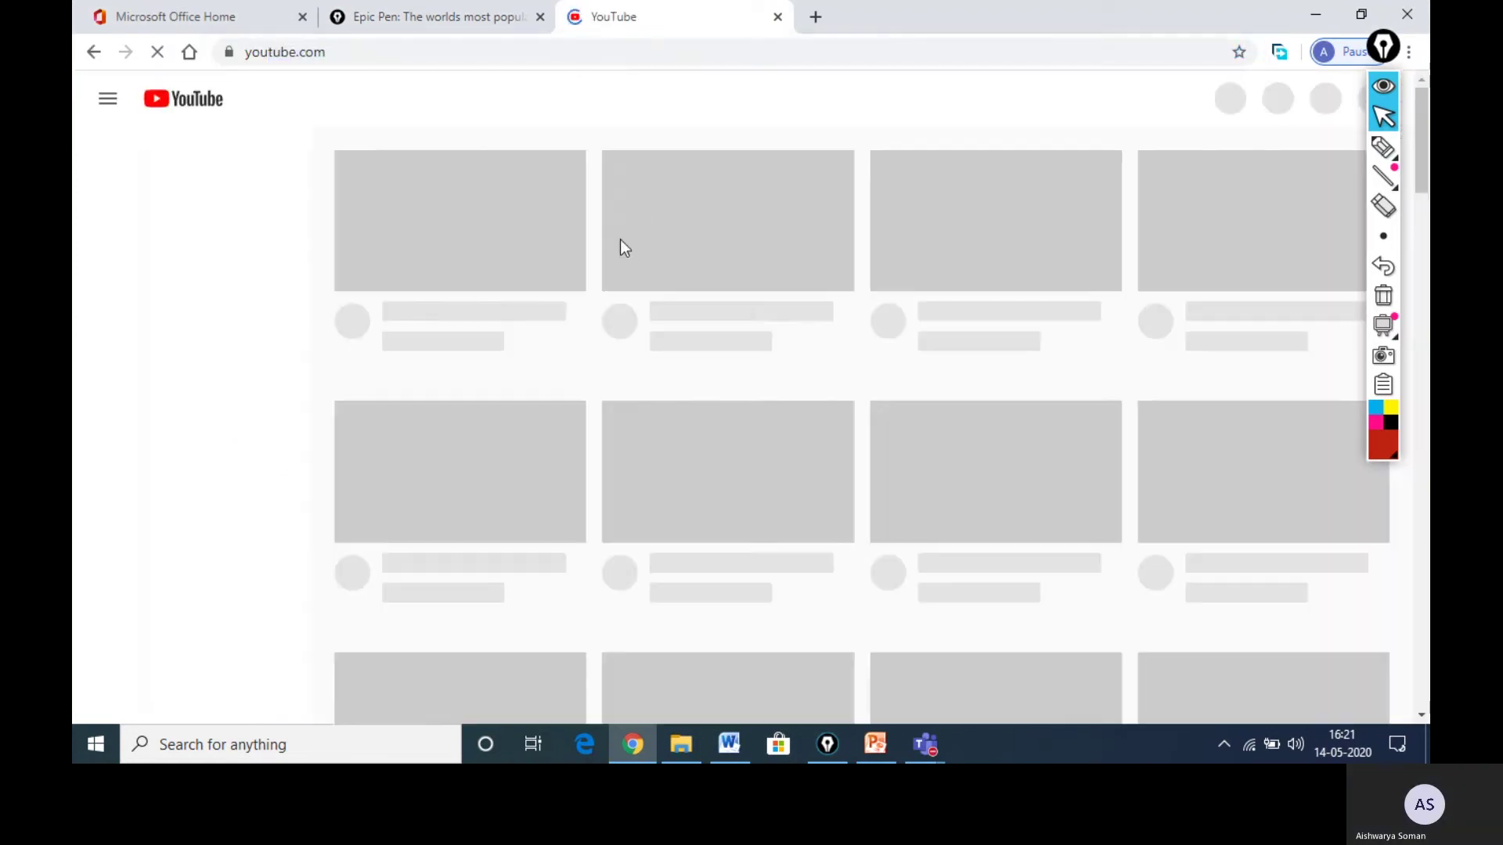
# Scribble a red zigzag with the pen over the YouTube home page, clear it and return to cursor mode.
pyautogui.click(1383, 146)
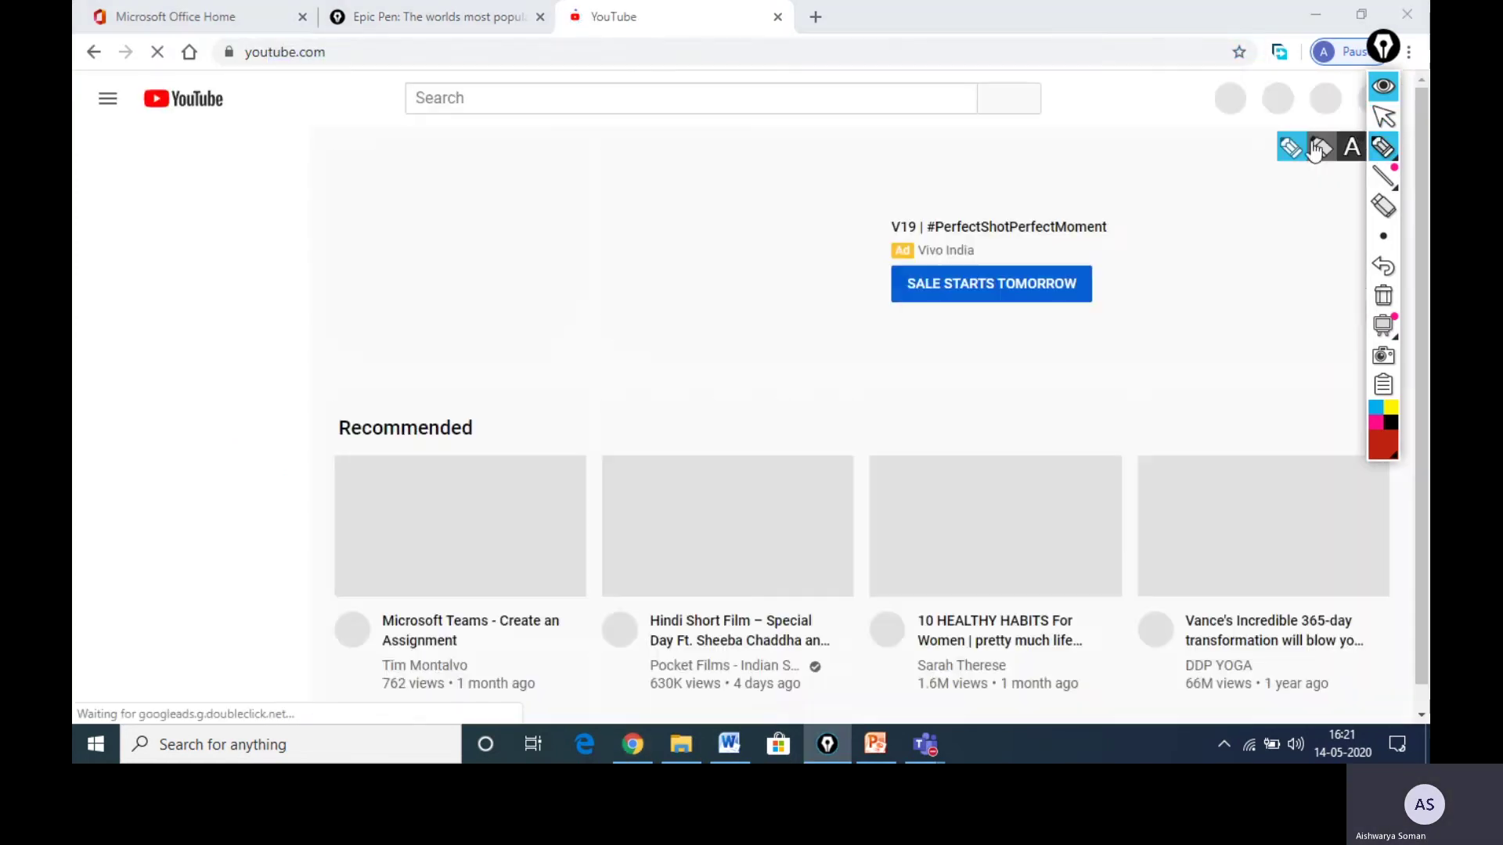
pyautogui.moveTo(592, 223)
pyautogui.mouseDown()
pyautogui.moveTo(689, 423)
pyautogui.moveTo(677, 565)
pyautogui.moveTo(906, 587)
pyautogui.moveTo(892, 546)
pyautogui.moveTo(982, 518)
pyautogui.moveTo(1052, 518)
pyautogui.mouseUp()
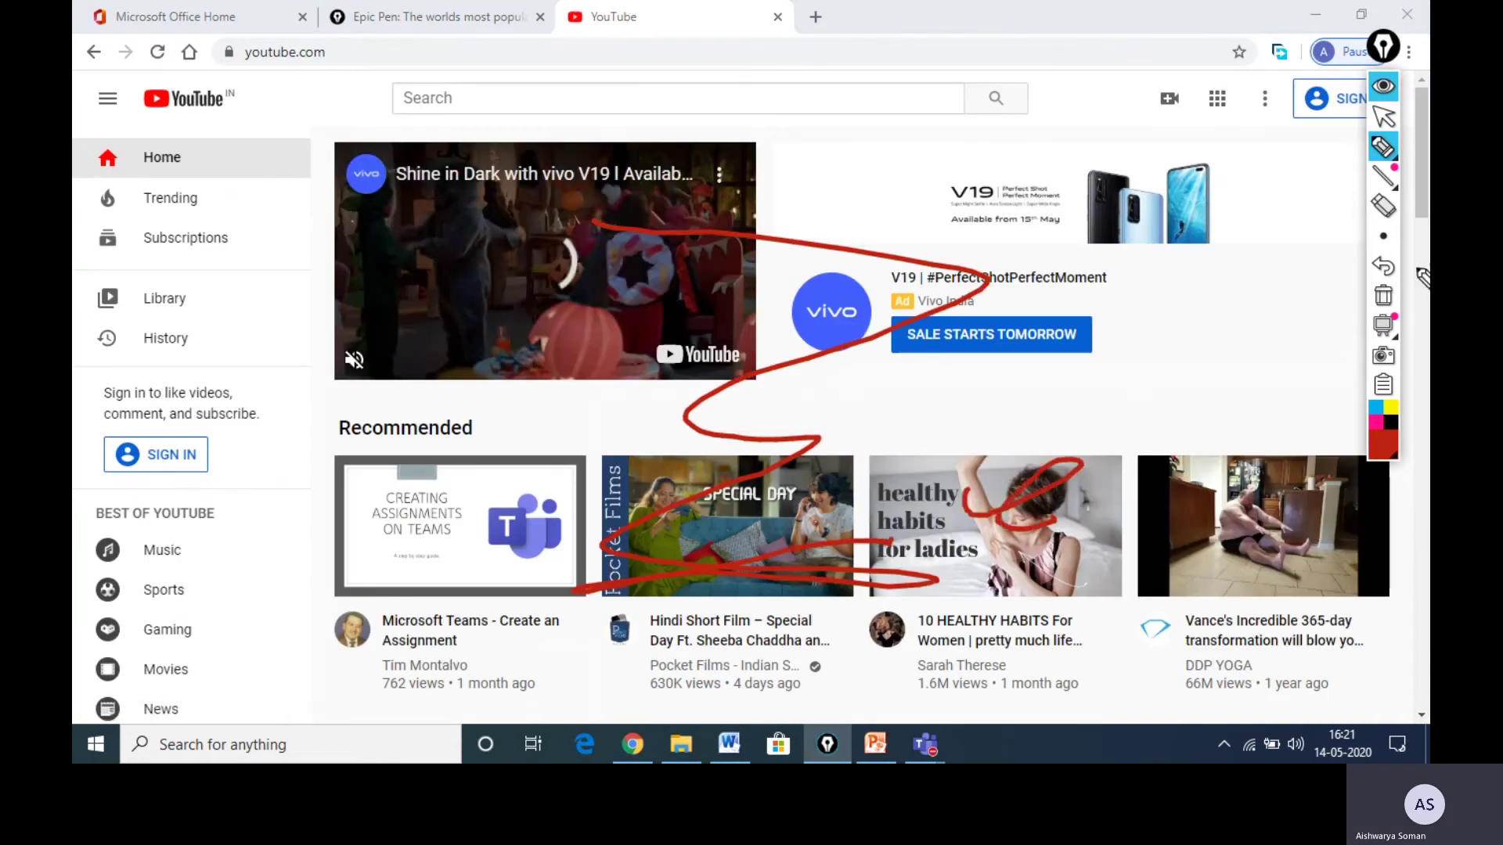
pyautogui.click(1383, 295)
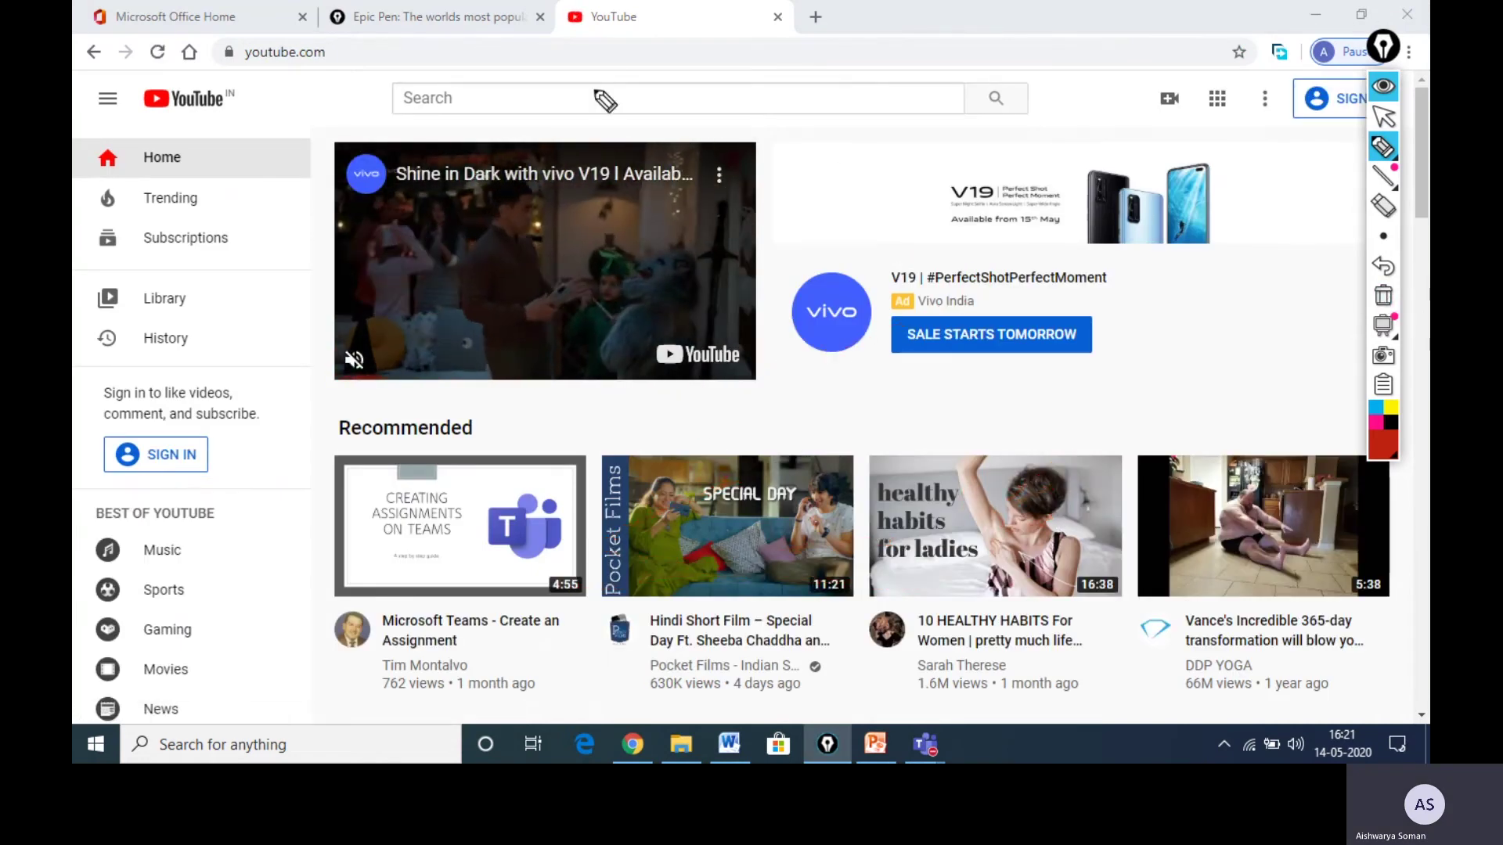
pyautogui.moveTo(1379, 166)
pyautogui.click(1382, 116)
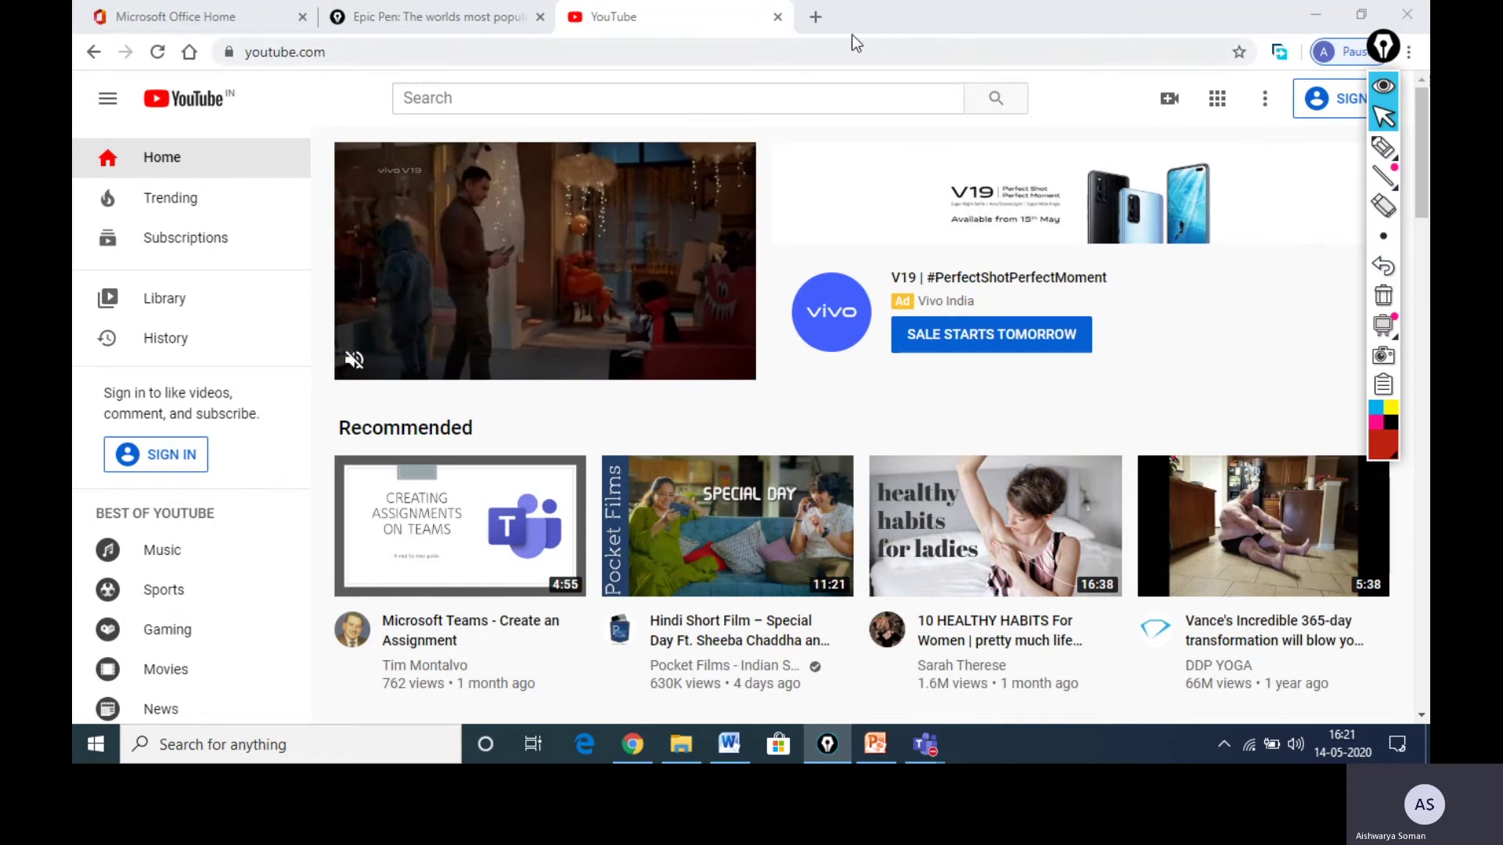
# Close the YouTube tab, collapse the Epic Pen toolbar and stop presenting the screen in the Teams meeting.
pyautogui.click(777, 16)
pyautogui.click(1374, 49)
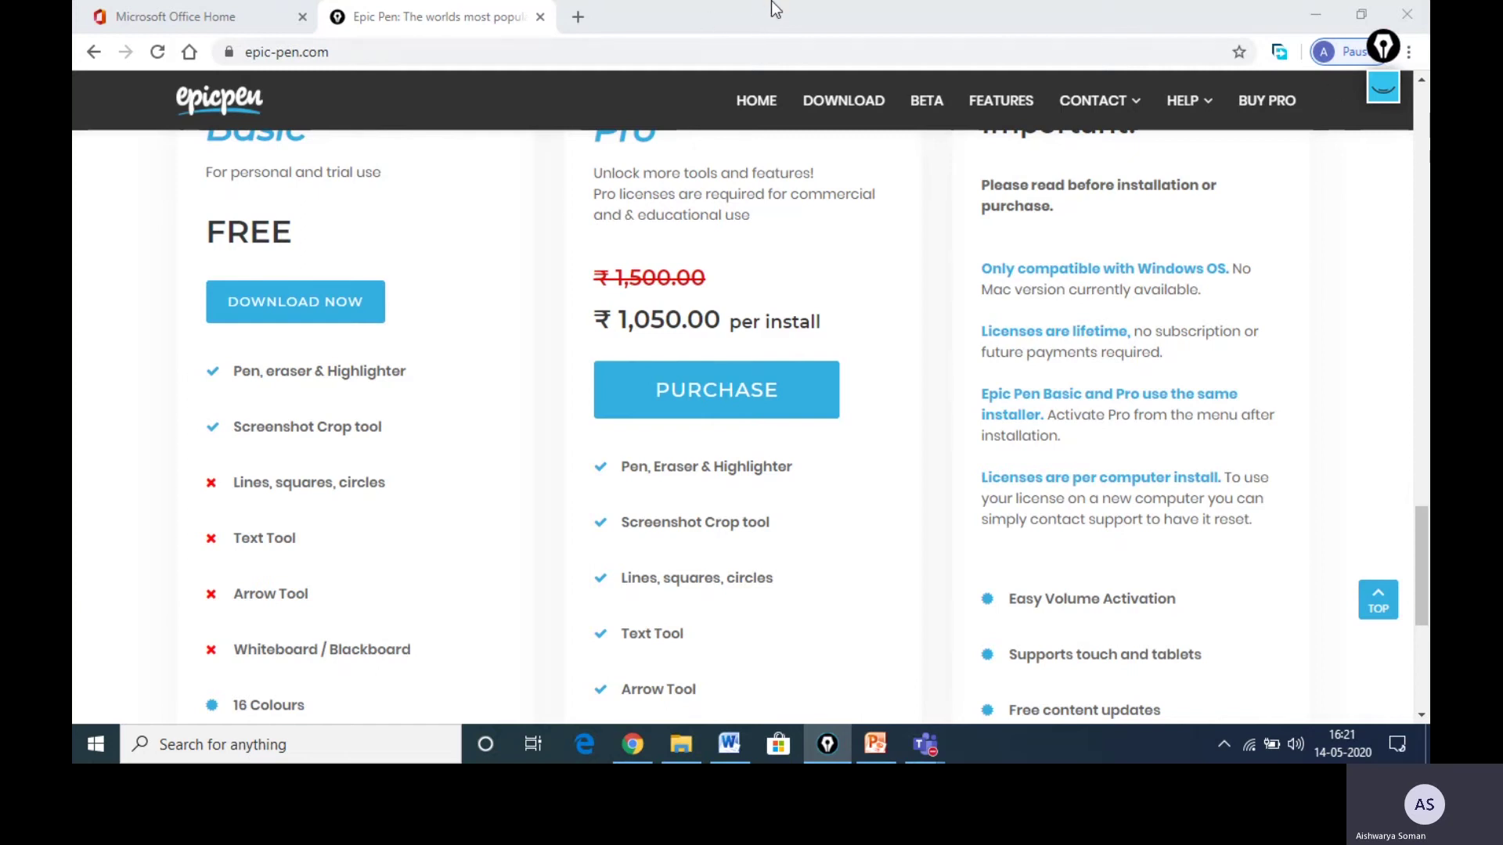
pyautogui.moveTo(714, 9)
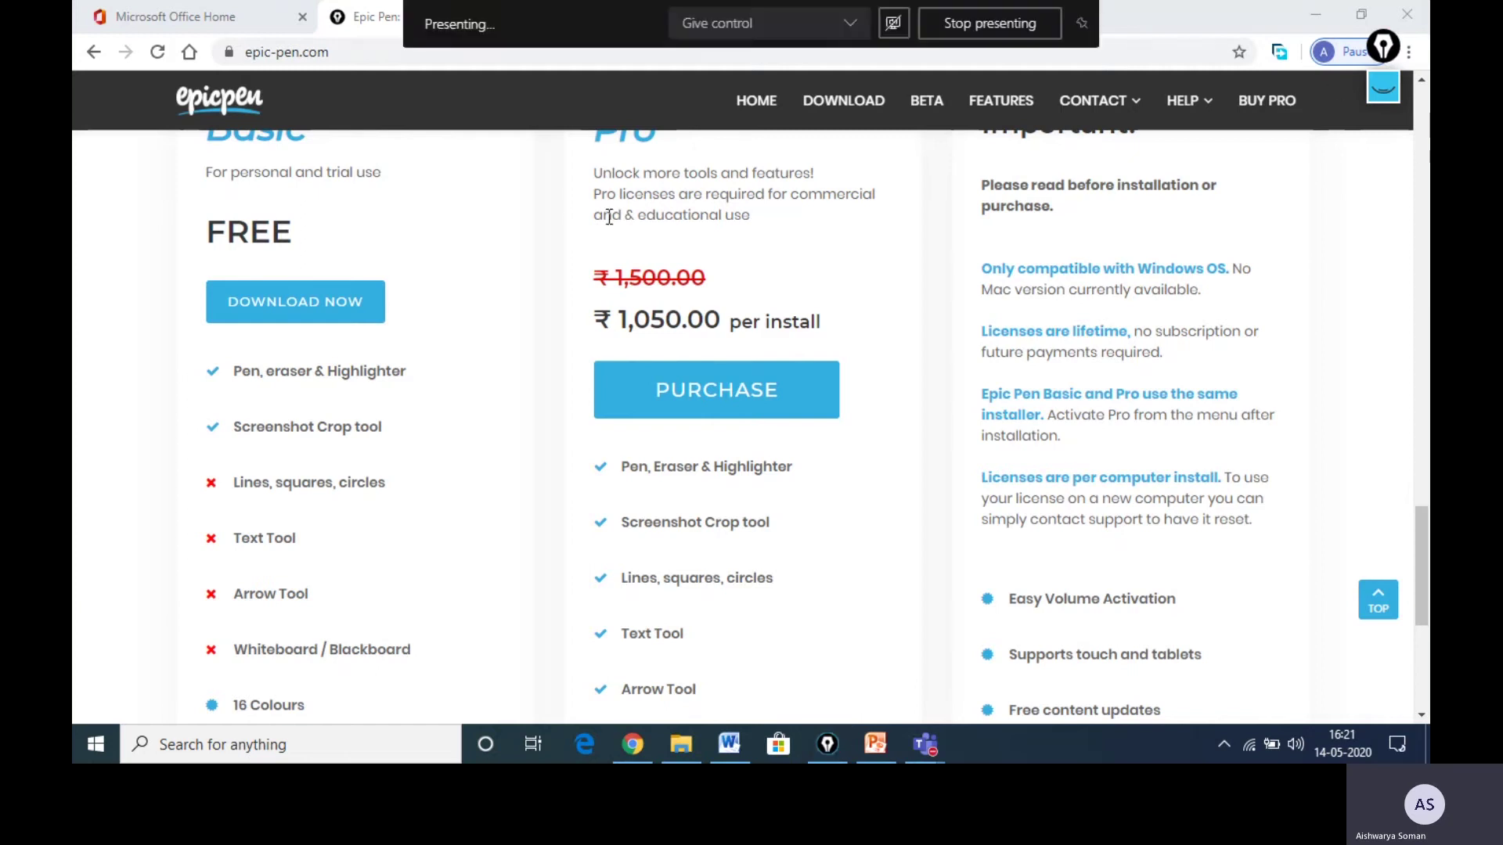
pyautogui.click(957, 25)
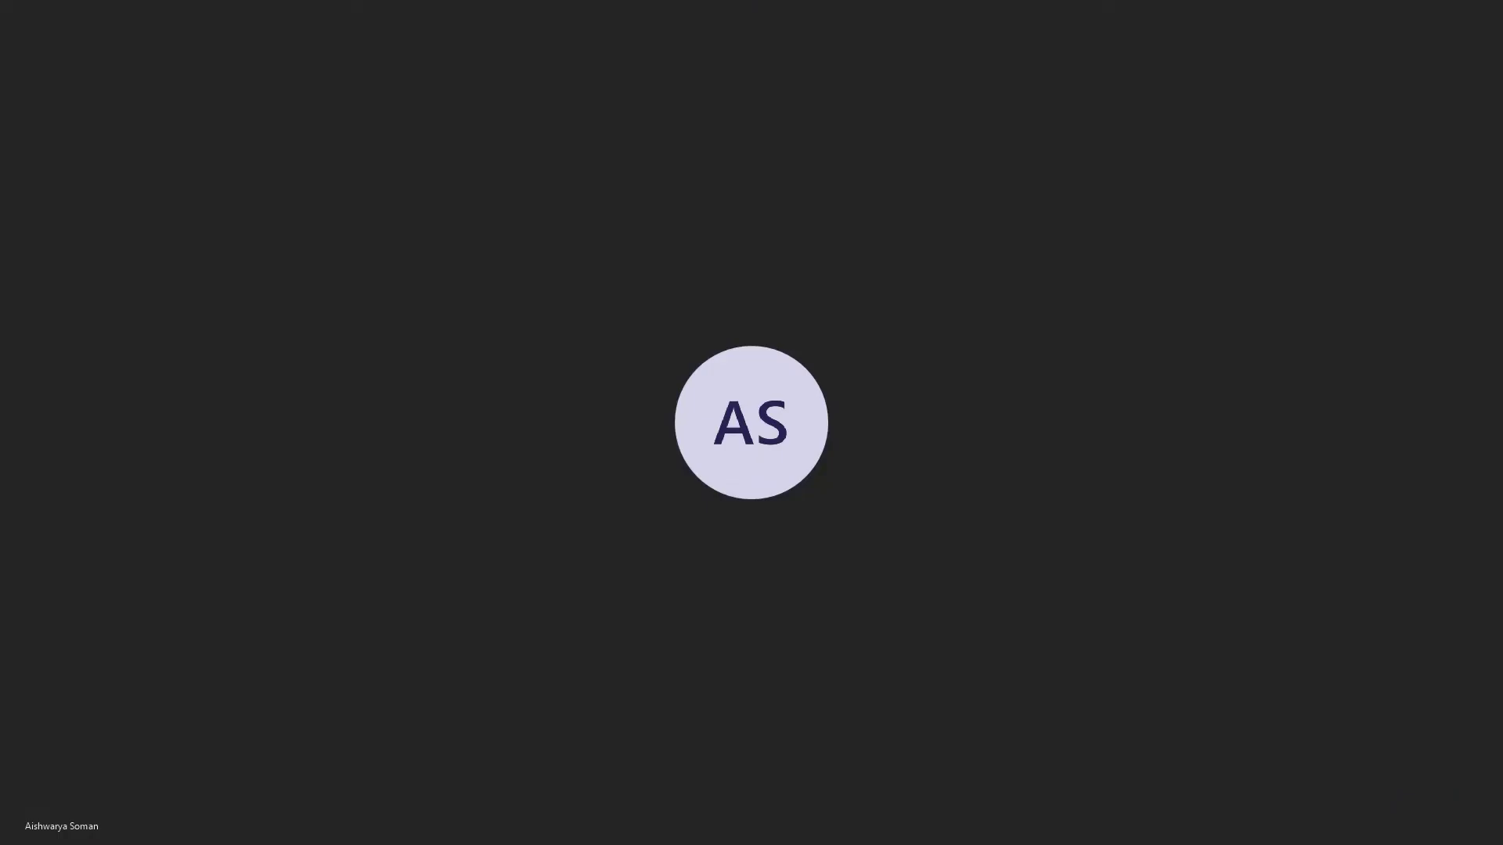